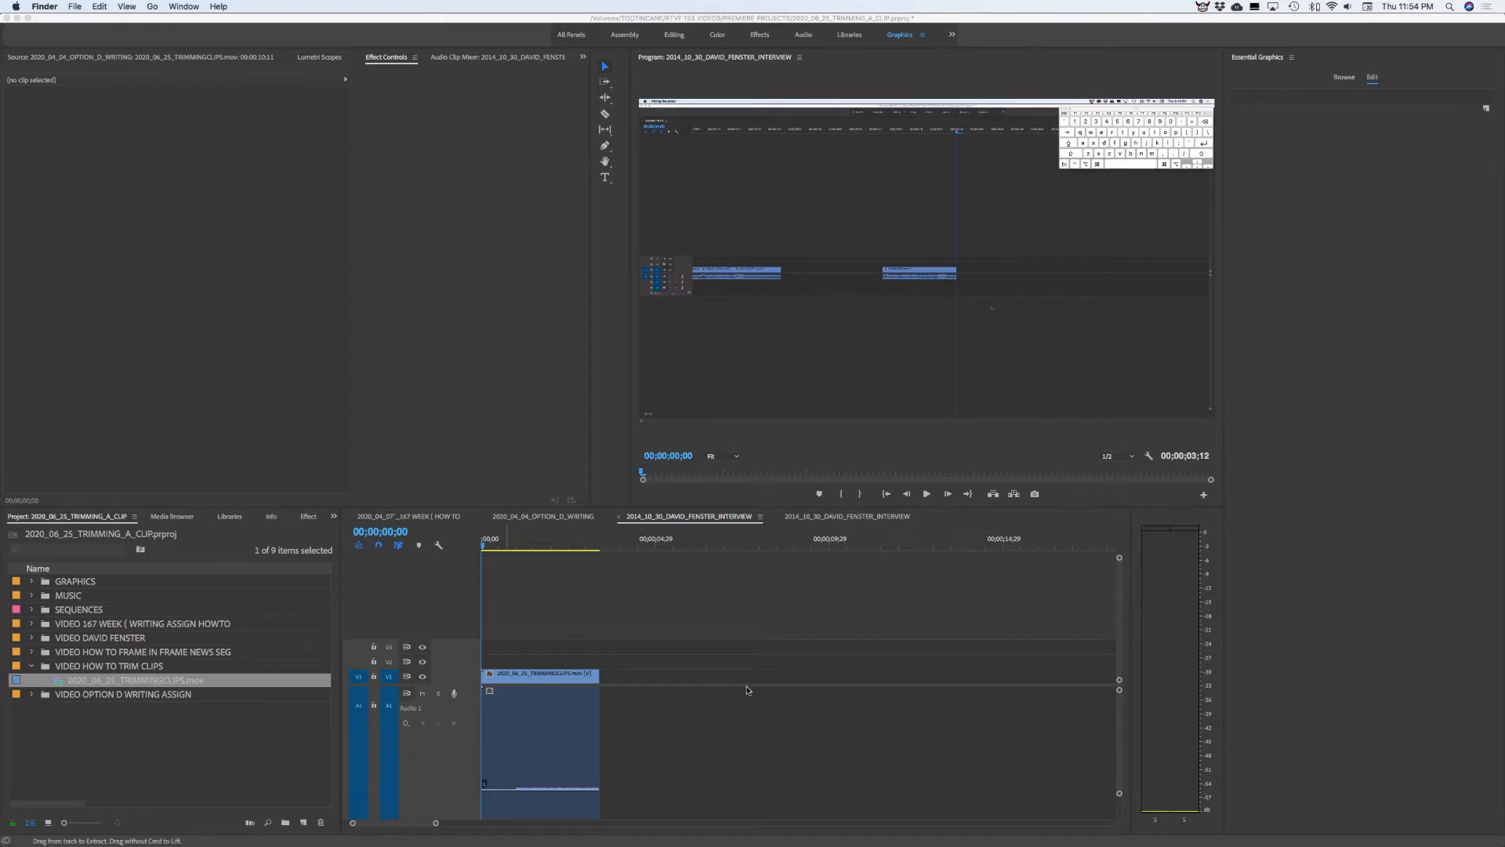
Bring Premiere forward and scrub through the interview clip, leaving the playhead at 00;00;02;19
click(520, 545)
click(533, 545)
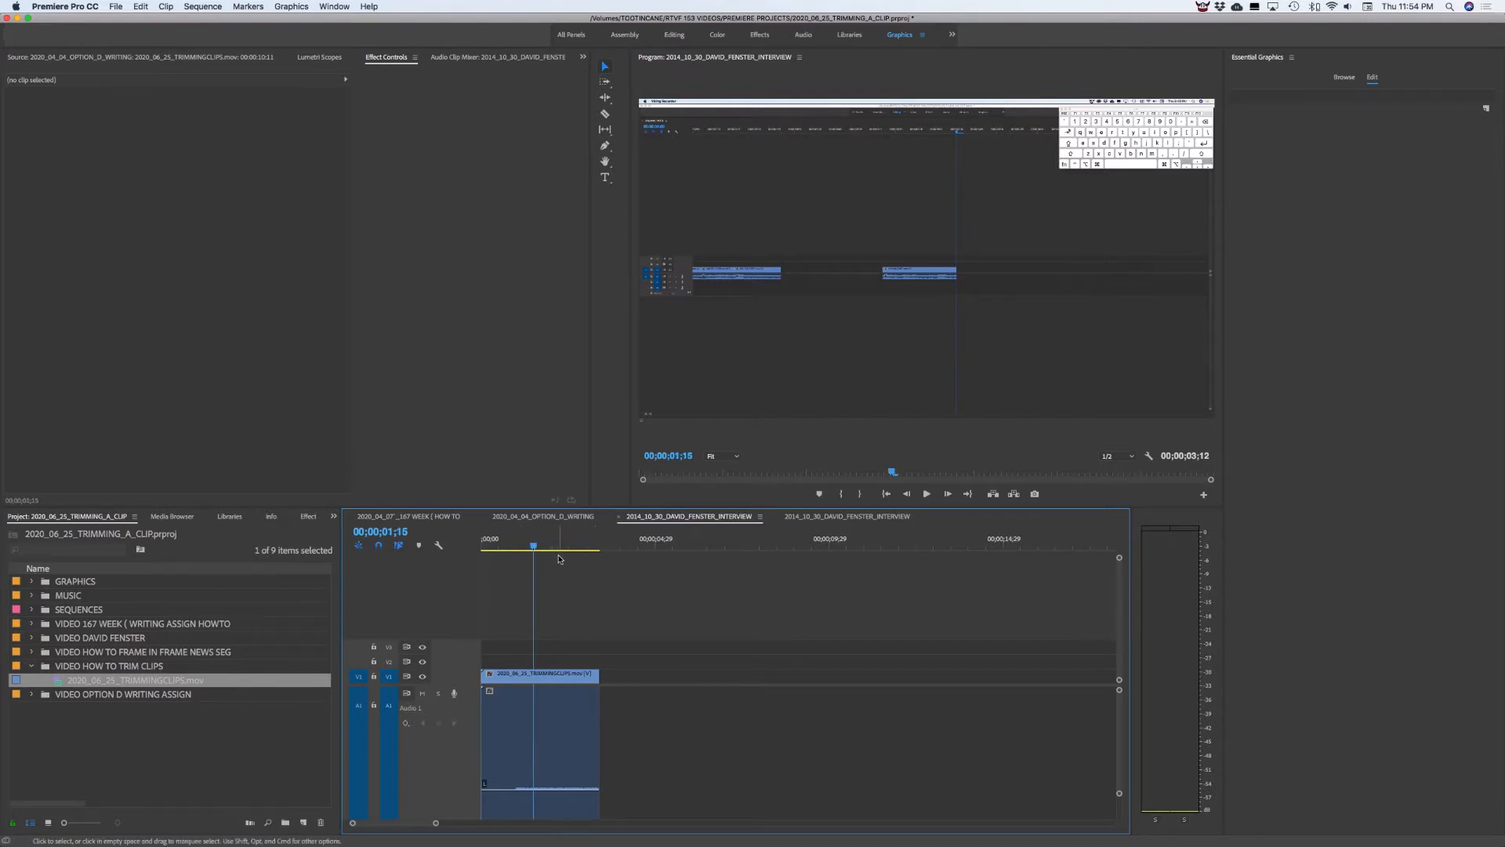
click(552, 545)
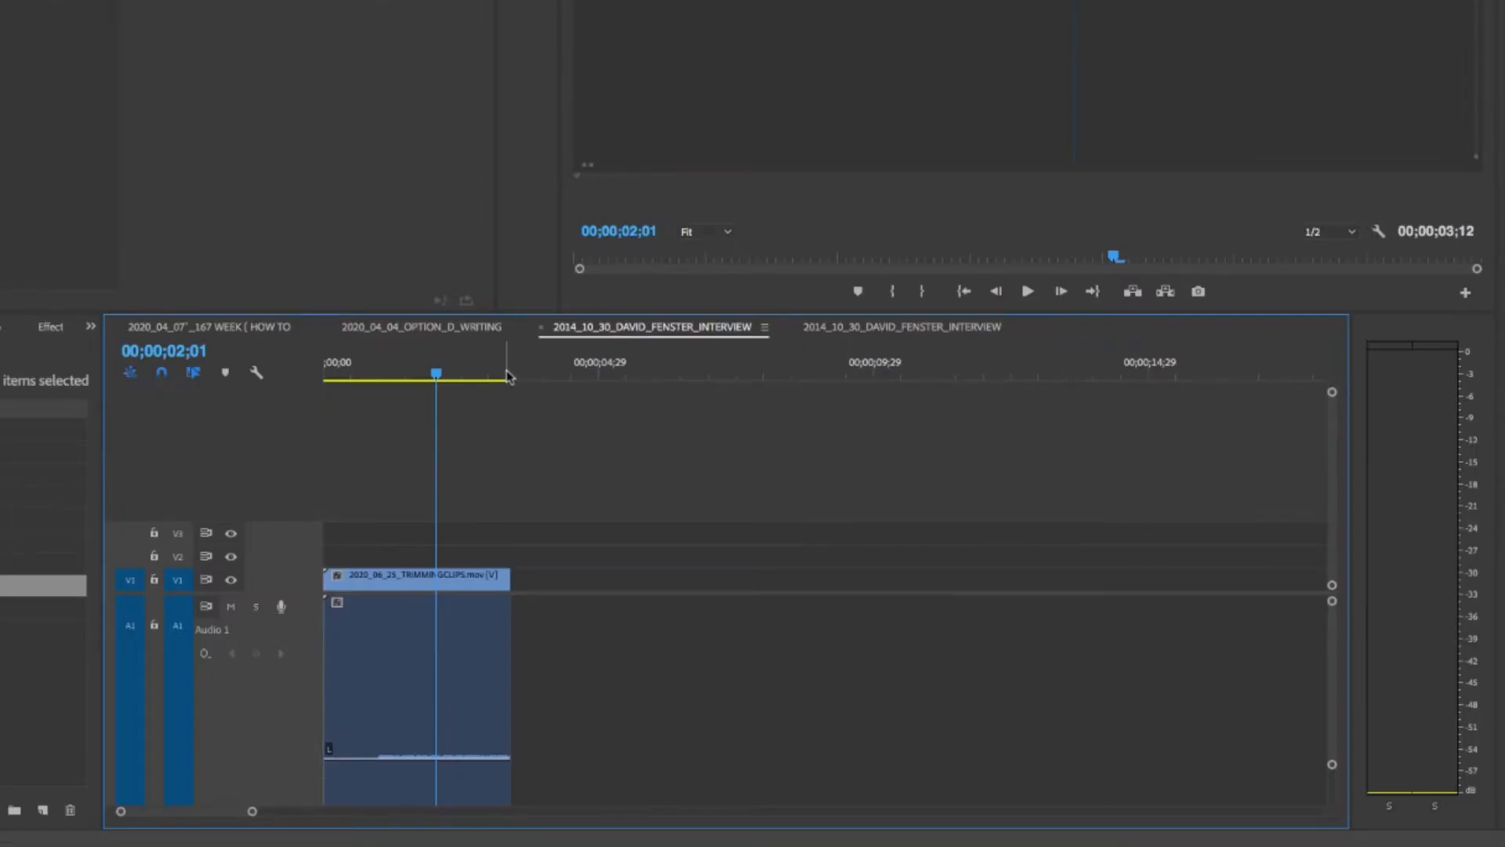
drag(507, 376, 471, 377)
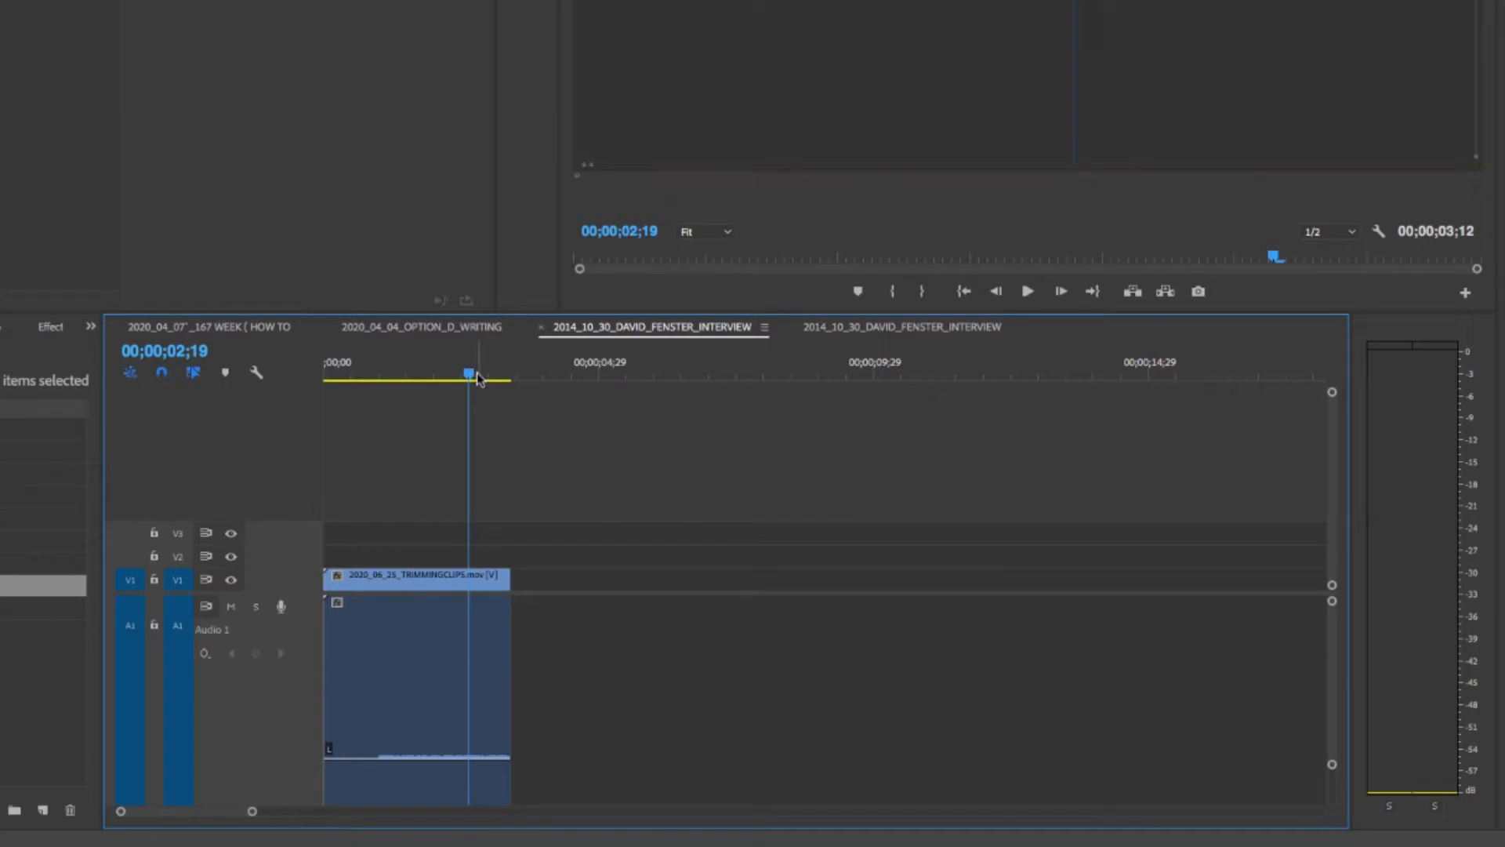
drag(476, 374, 1194, 377)
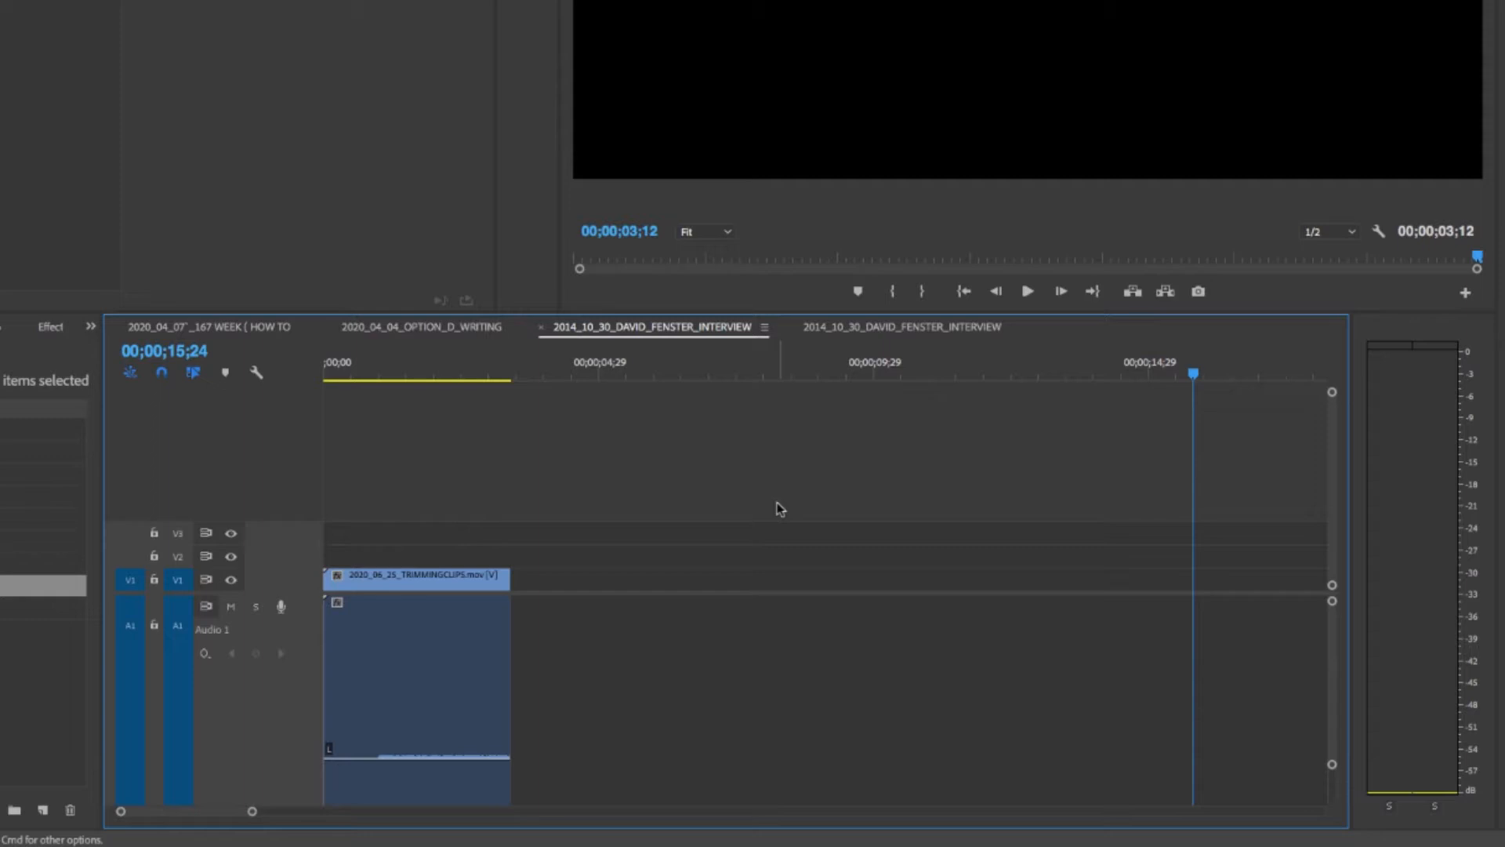
click(471, 369)
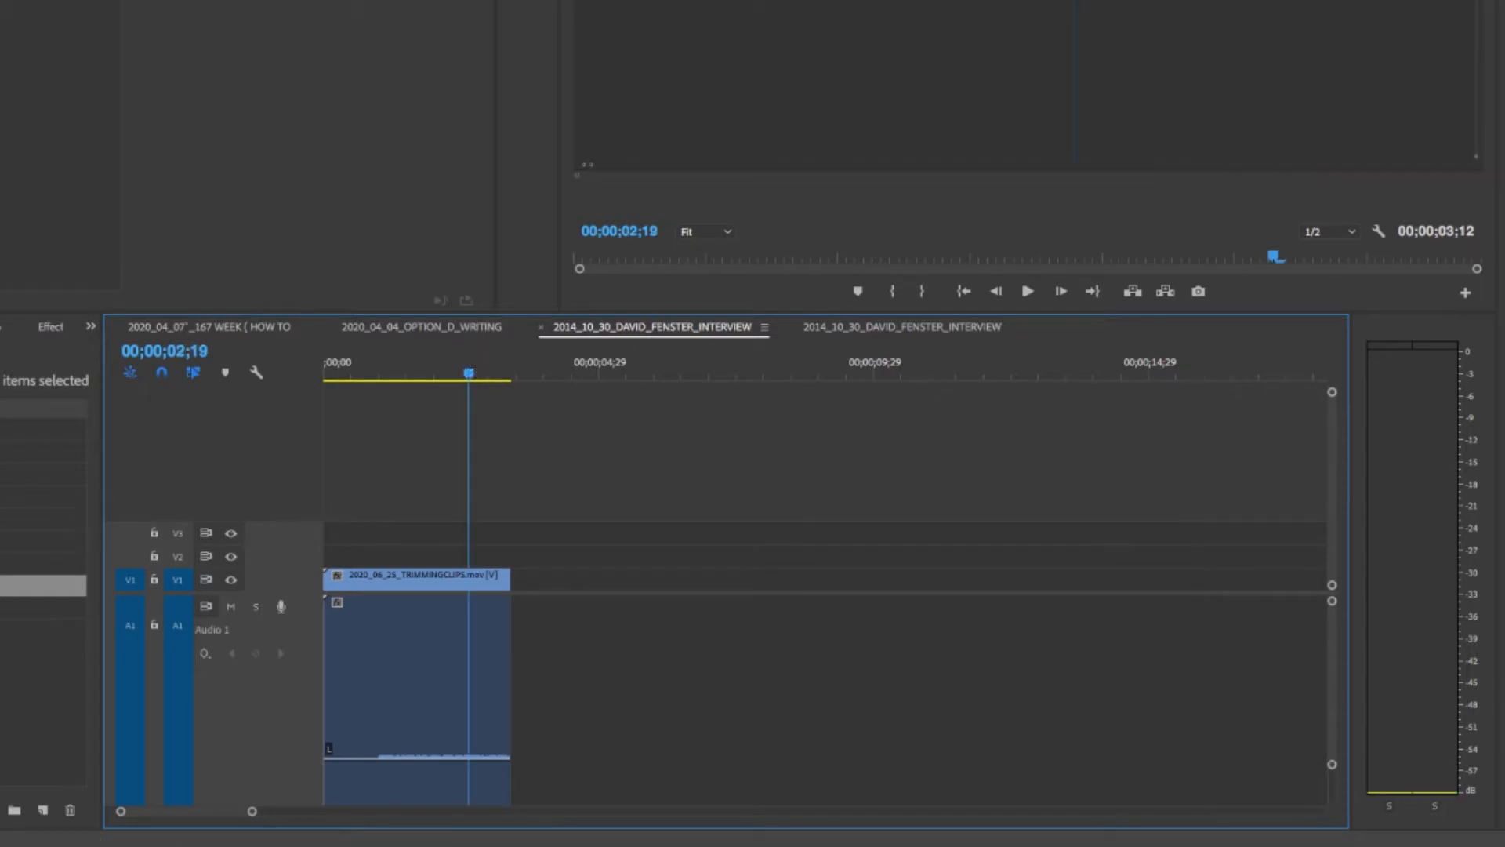
Scrub the playhead back and forth in the program monitor to find the clip's end
key(shift+4)
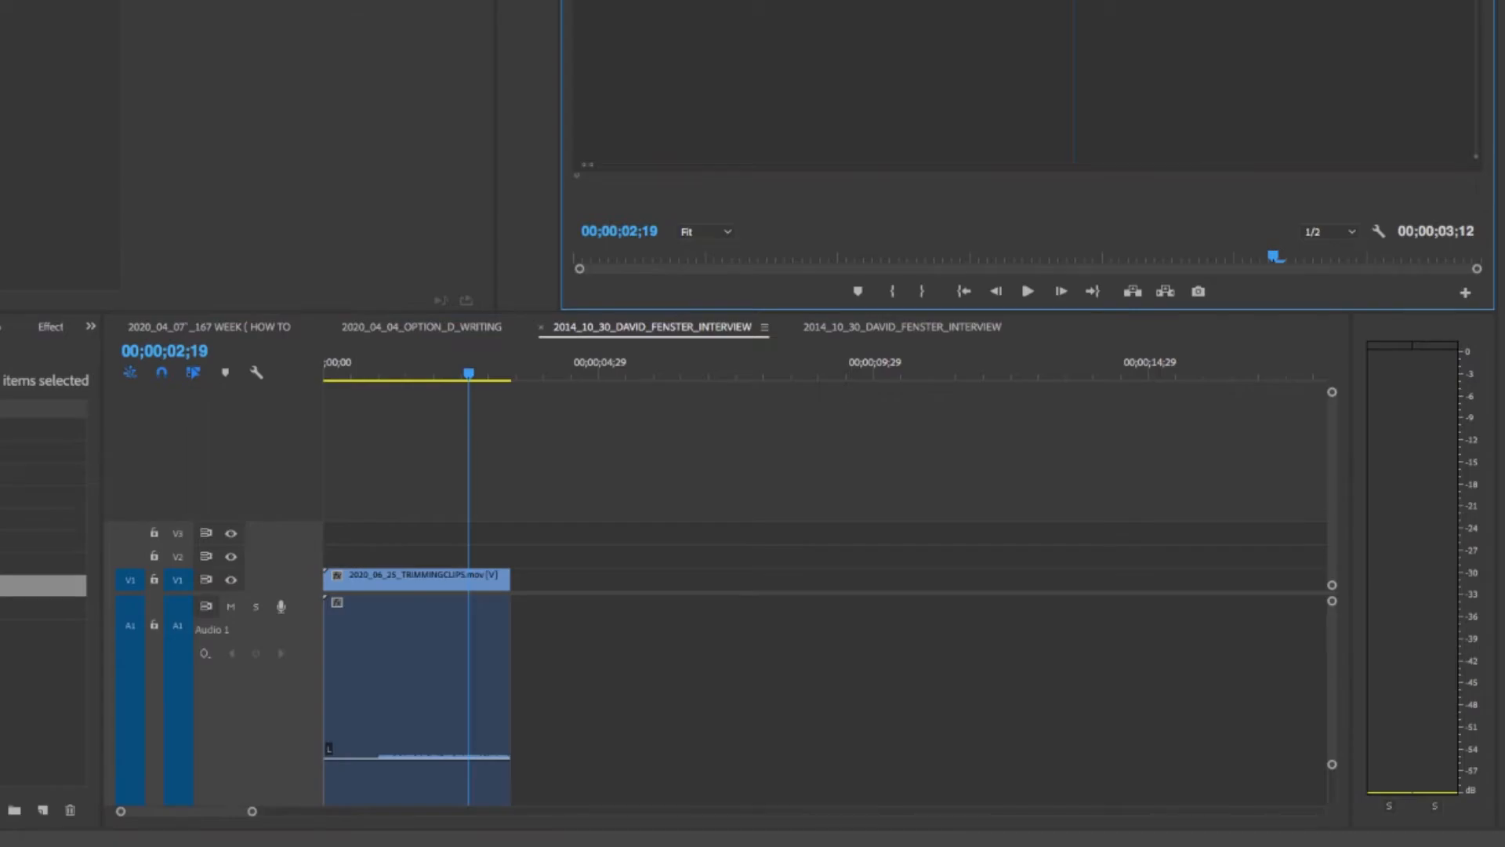
click(484, 368)
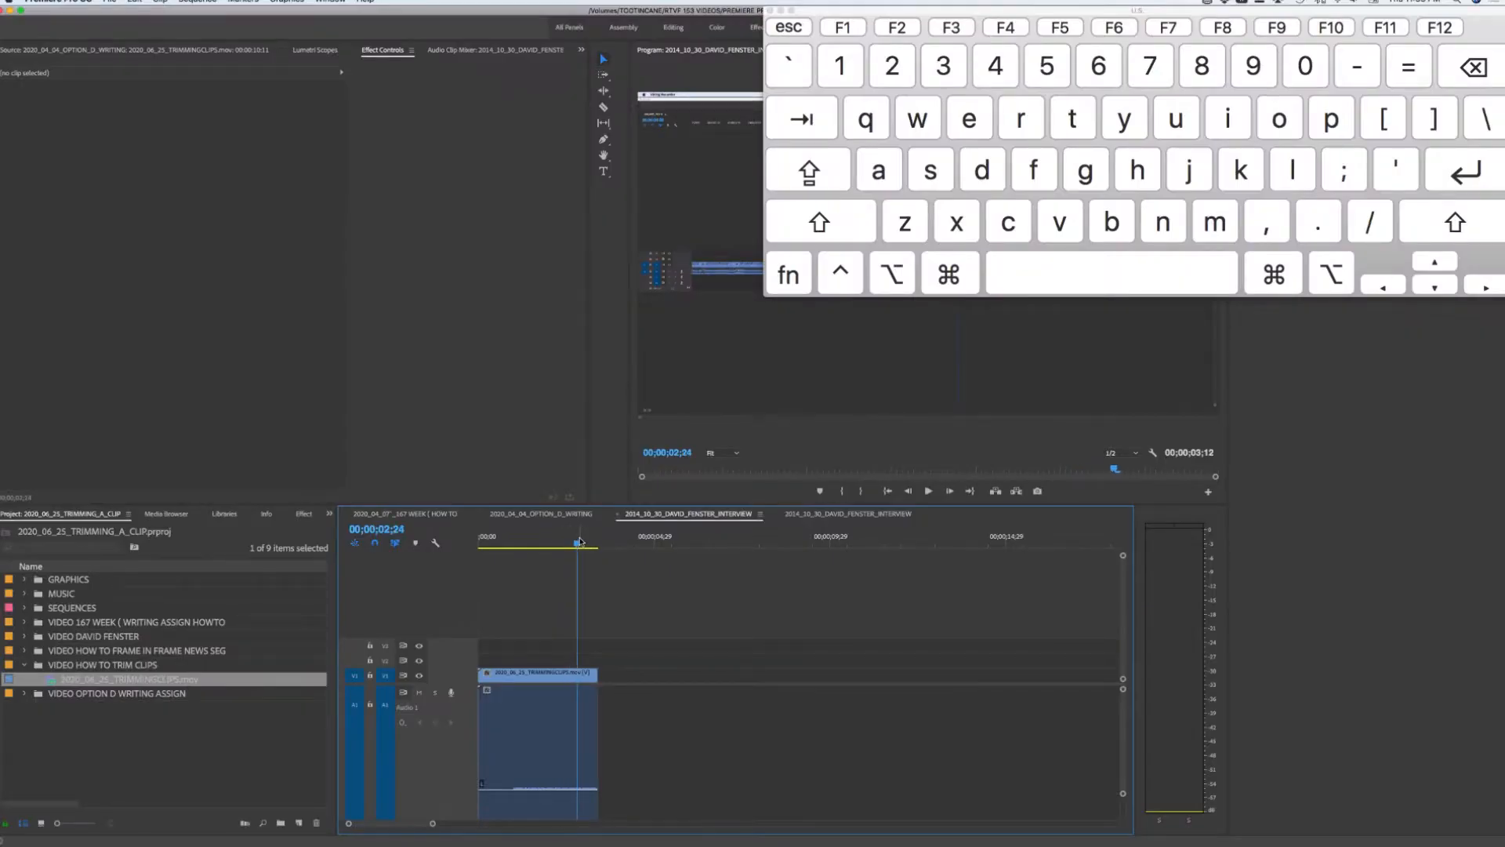
key(Down)
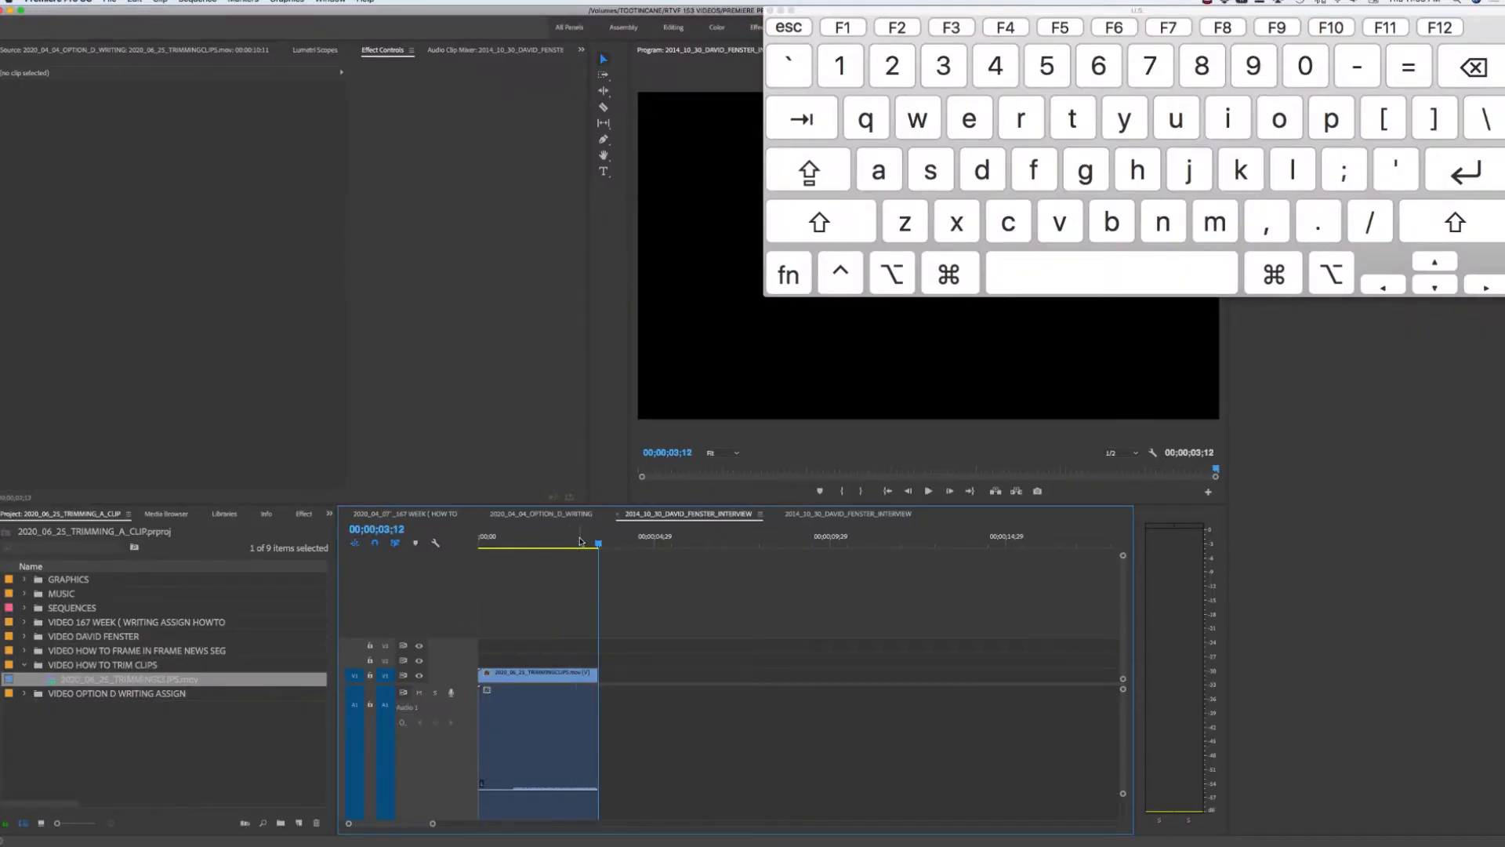
key(Down)
key(Down)
key(Down)
key(Down)
key(Down)
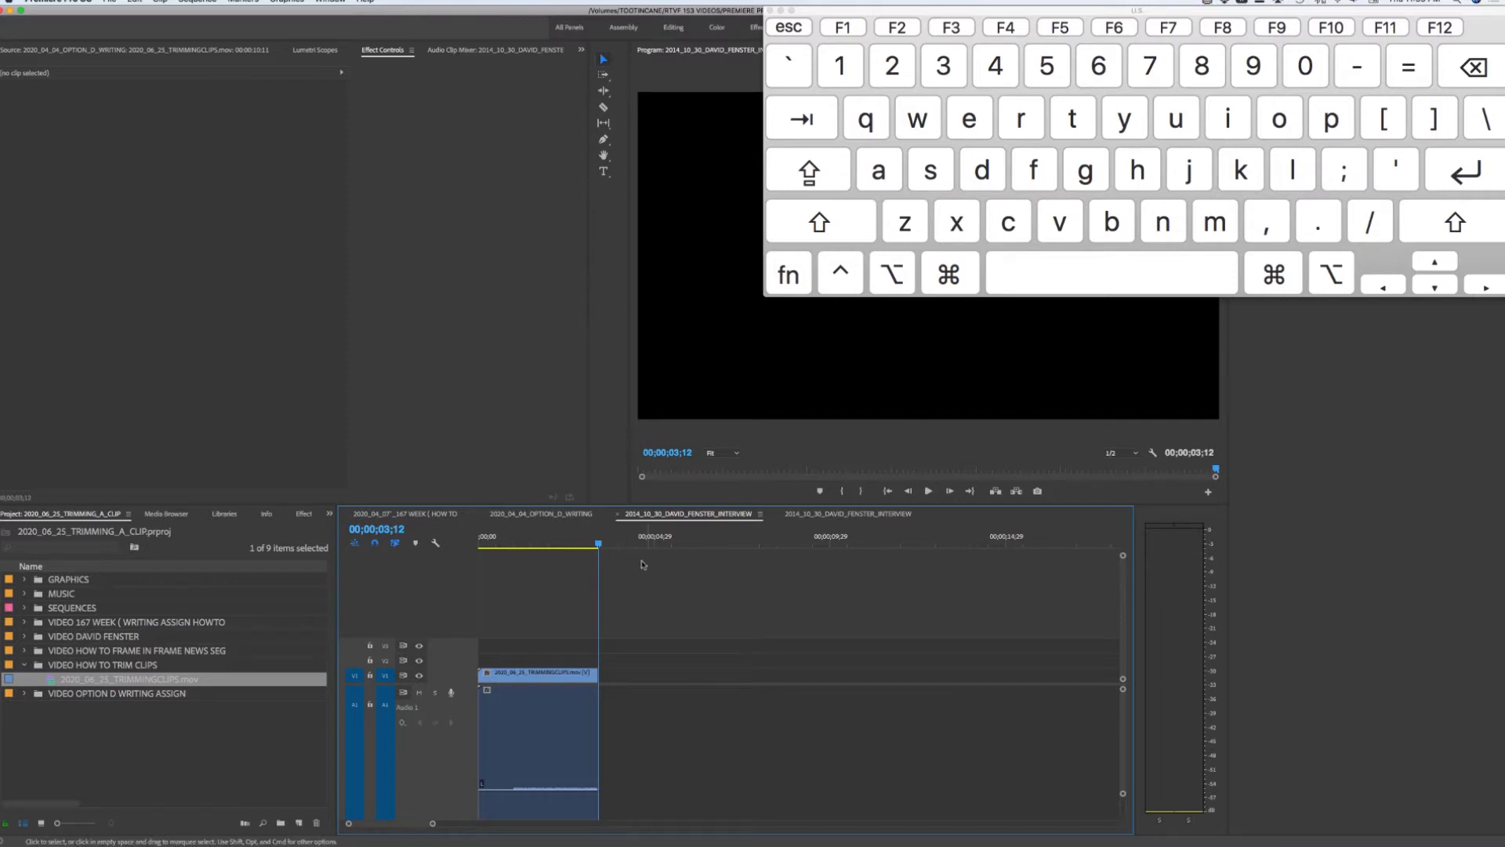
drag(601, 544, 986, 554)
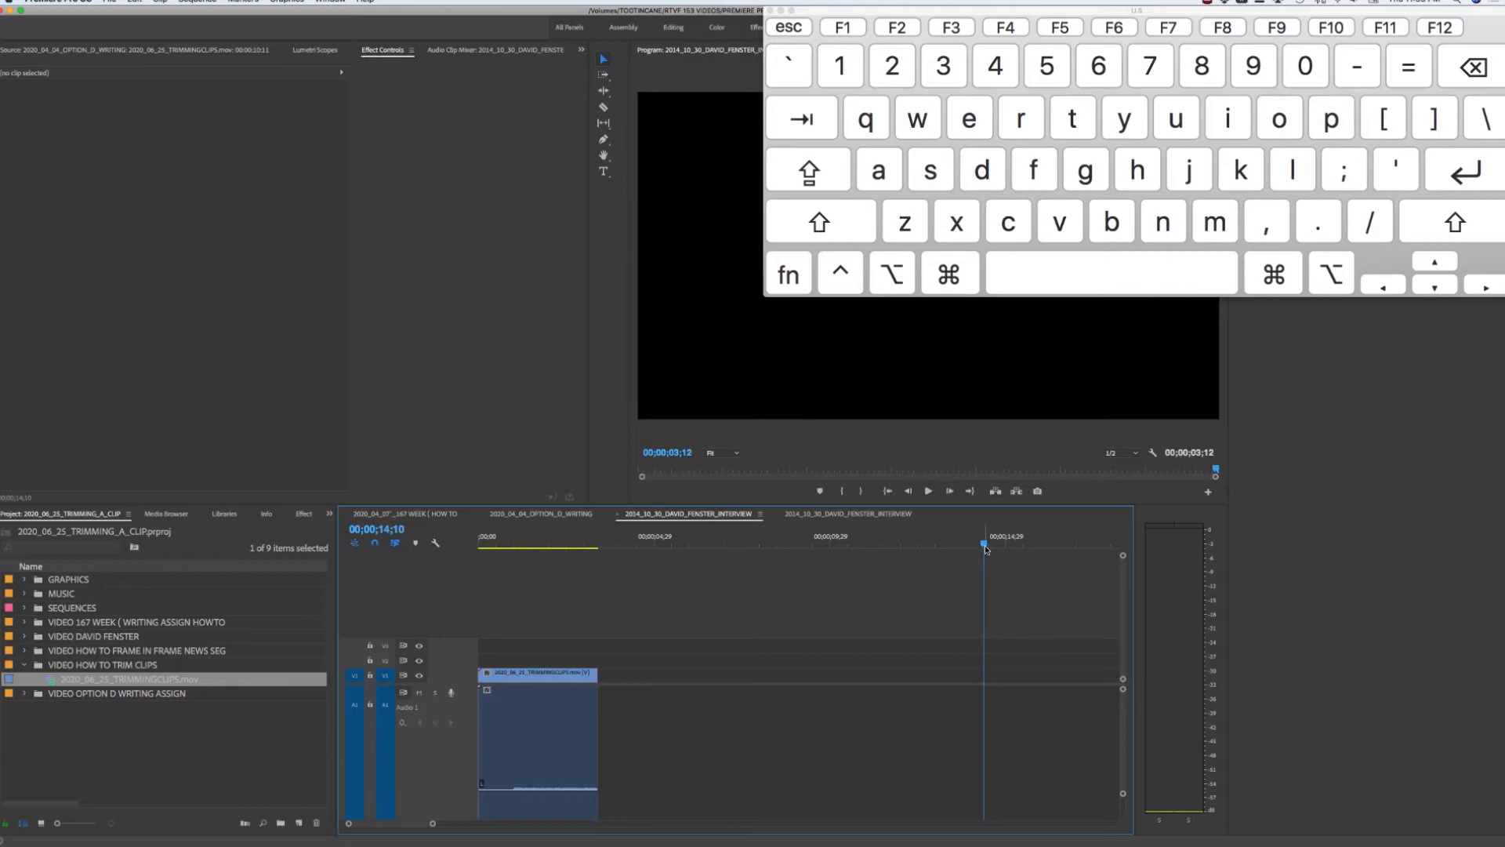
drag(986, 549, 571, 563)
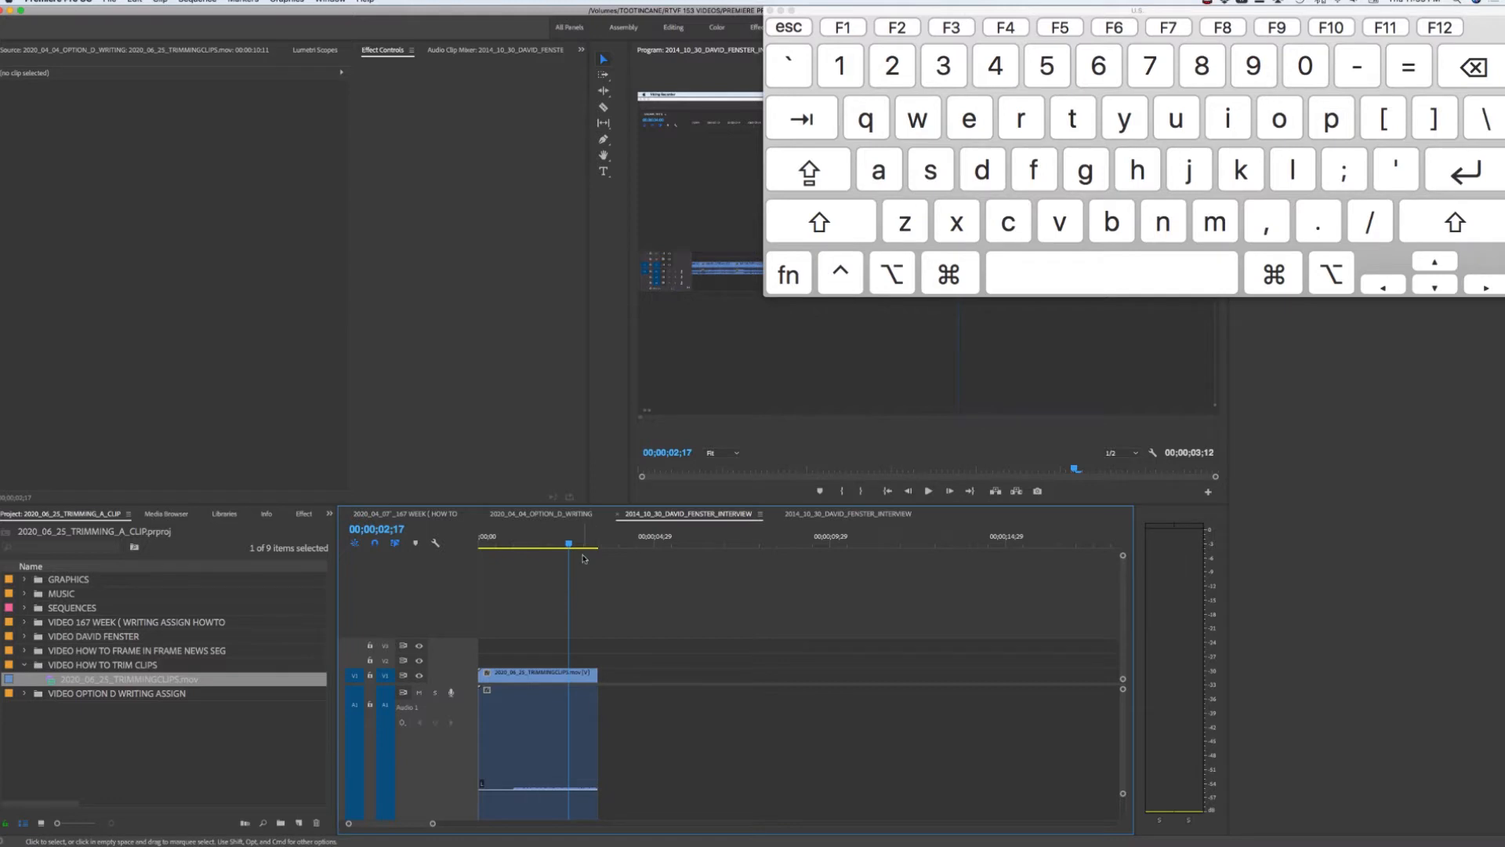
mouse_move(569, 544)
mouse_down()
mouse_move(602, 542)
mouse_move(570, 543)
mouse_up()
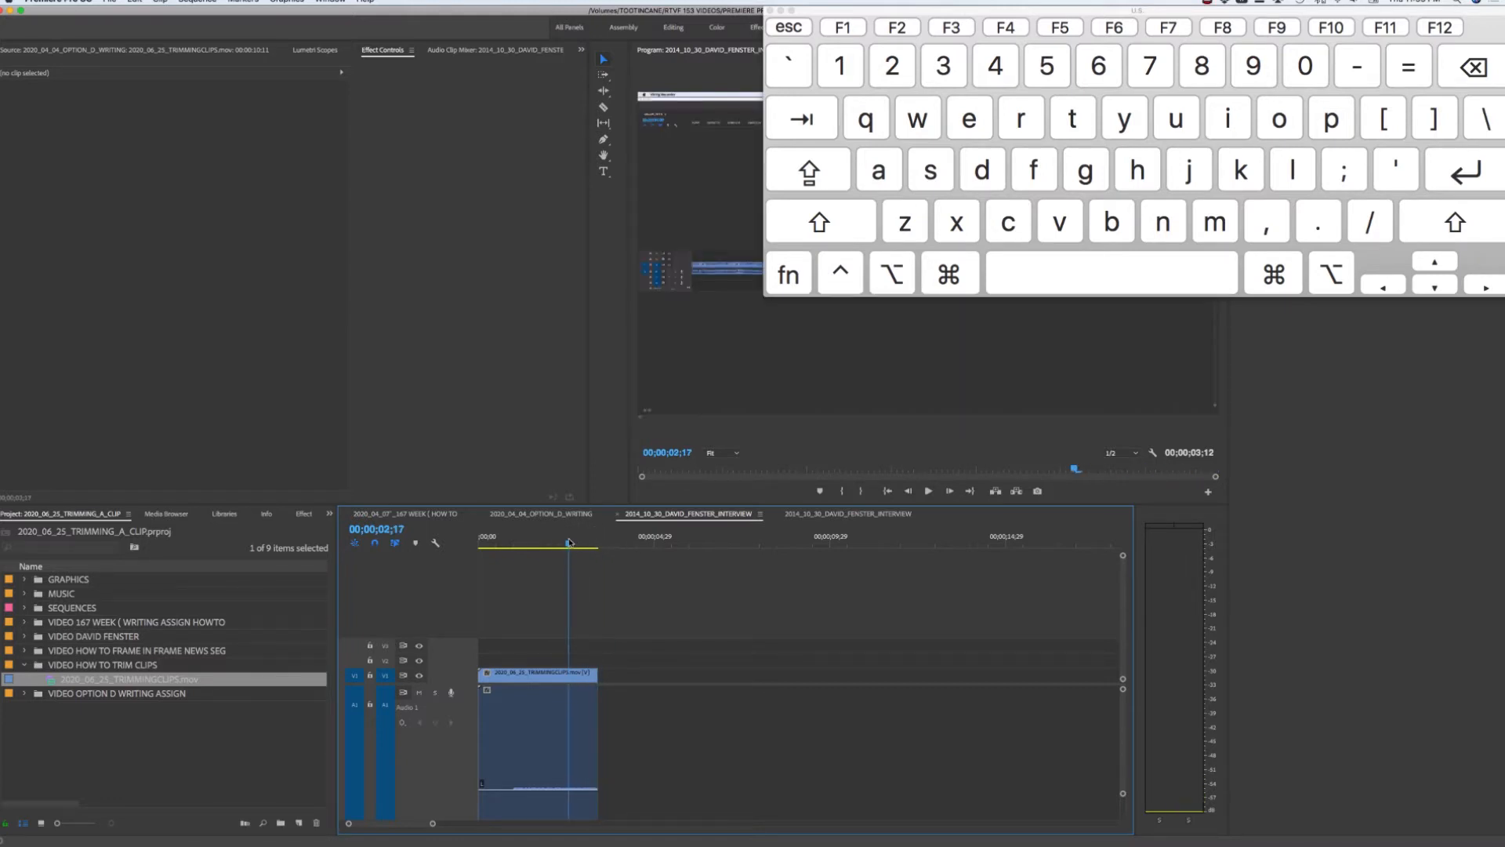
Jump to the end of the clip and mark it as the out point
key(Down)
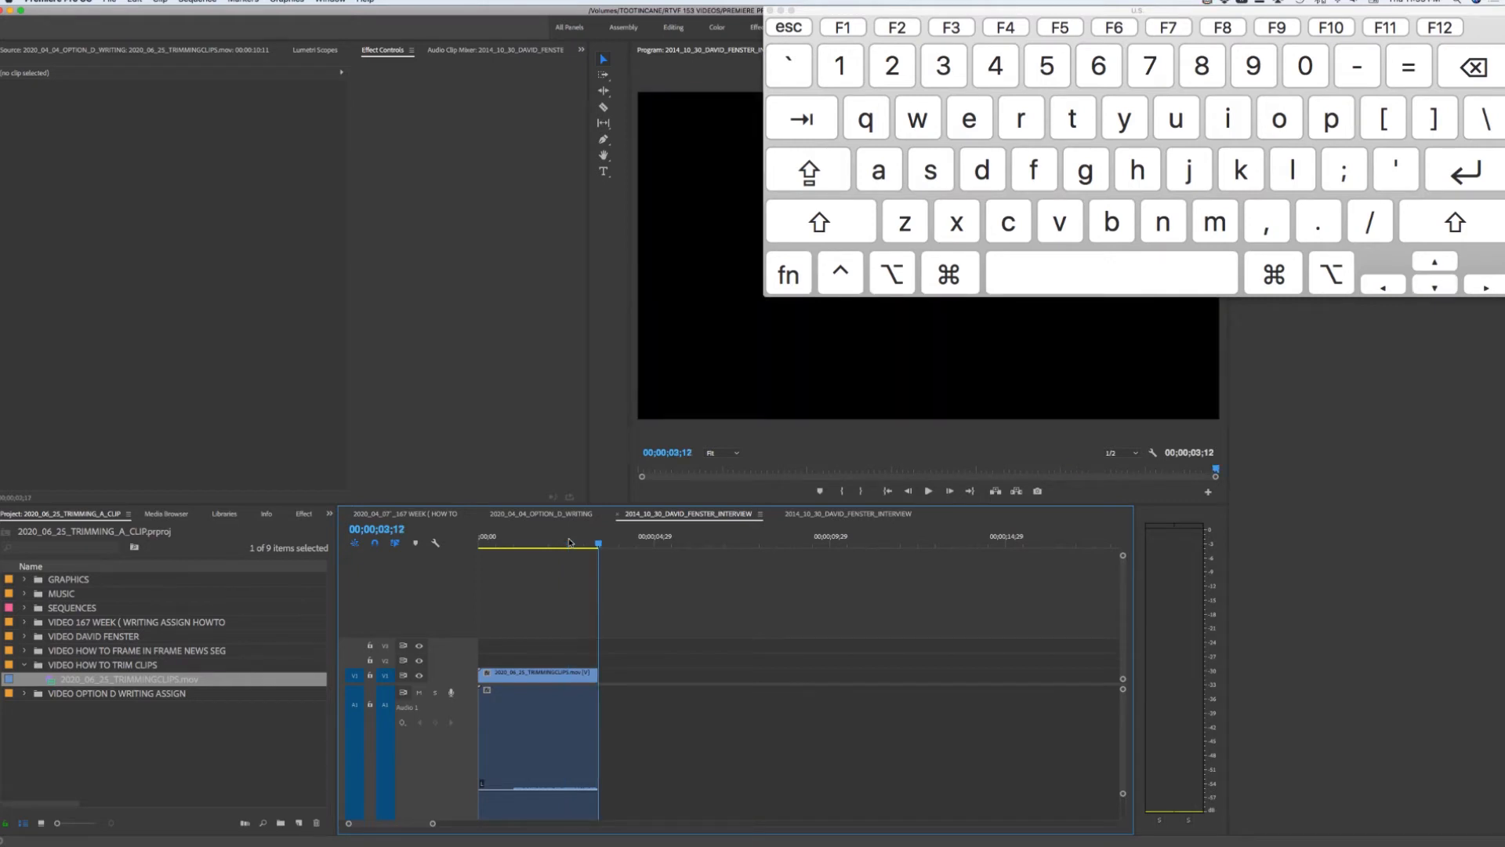
mouse_move(599, 542)
mouse_down()
mouse_move(470, 541)
mouse_move(593, 543)
mouse_up()
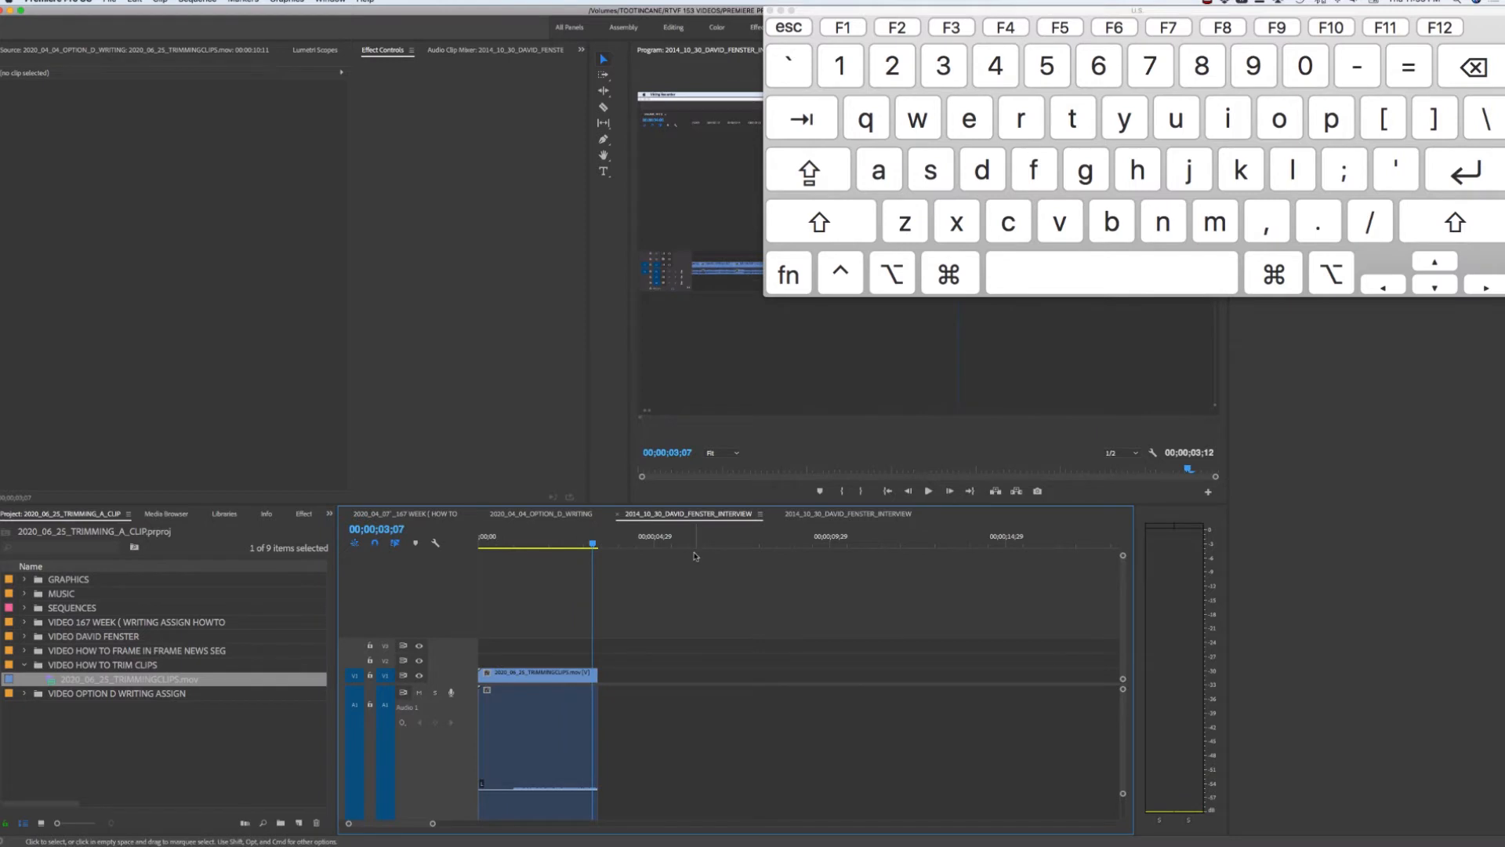
key(Down)
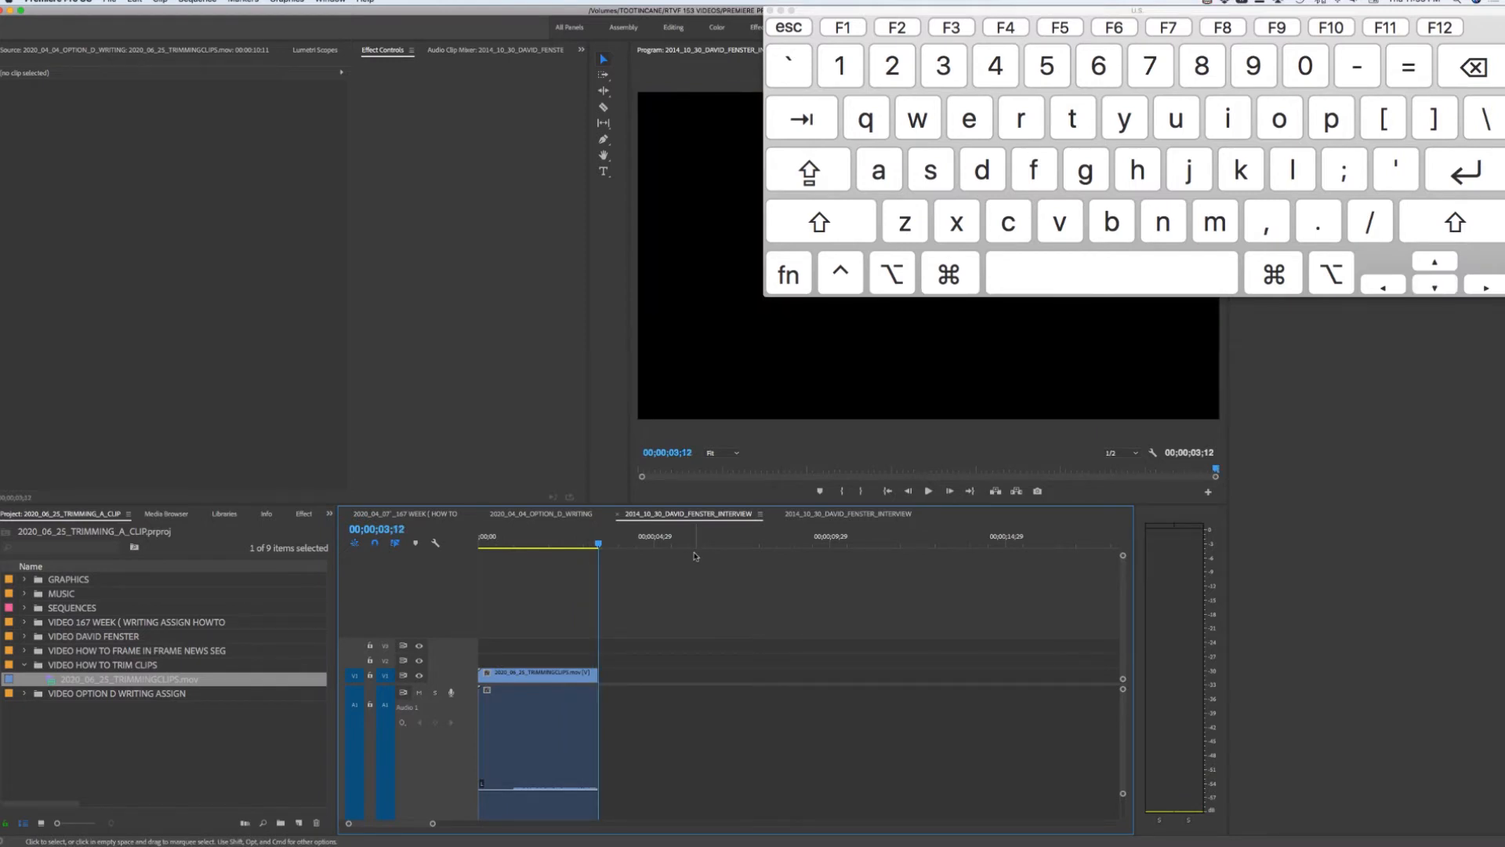
key(o)
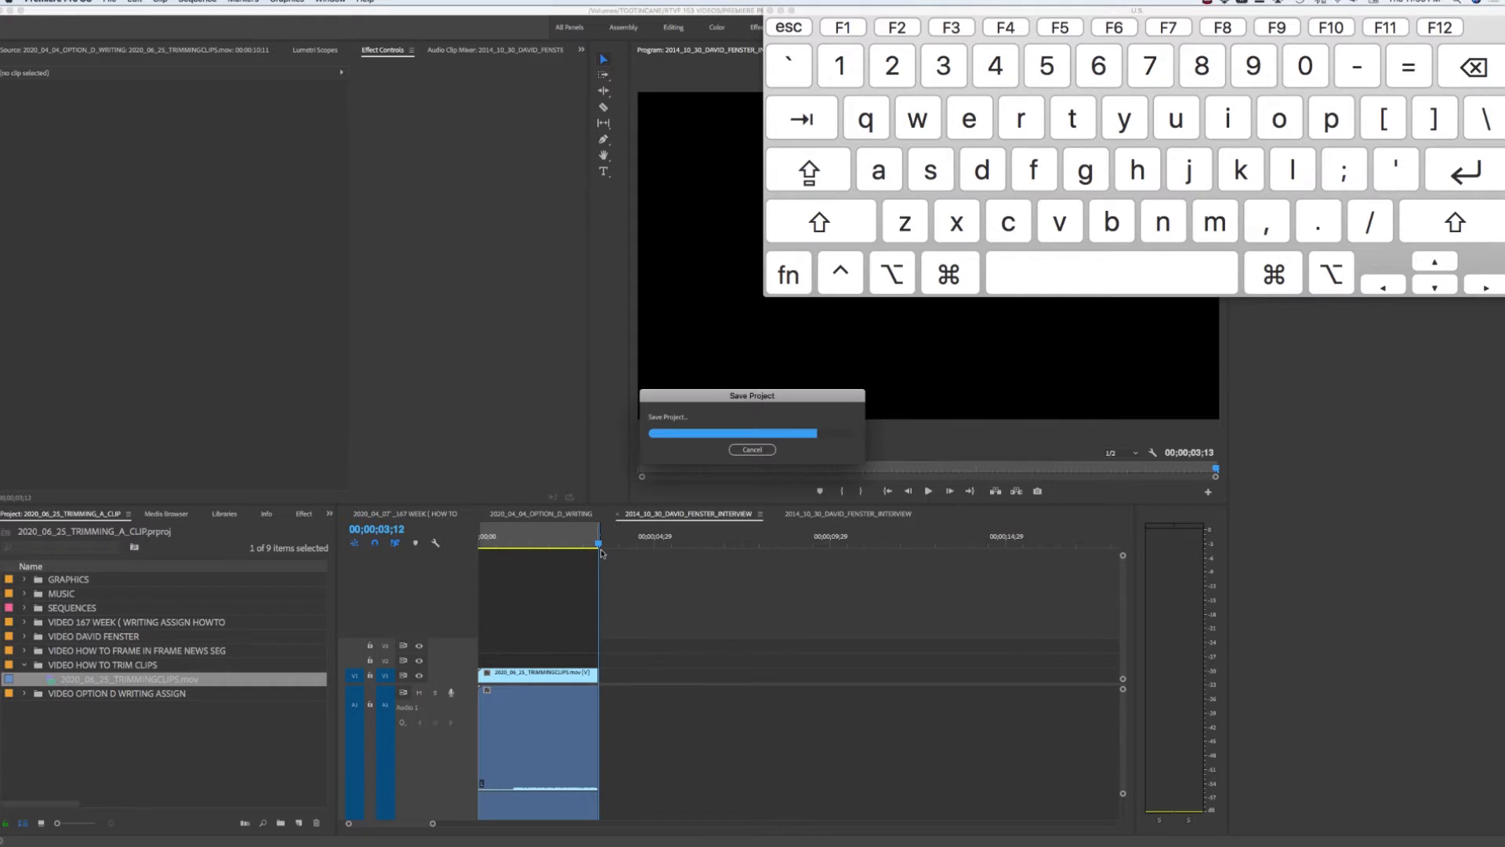
Set an out point at 00;00;00;27, then clear the sequence's in and out points
drag(600, 544, 511, 546)
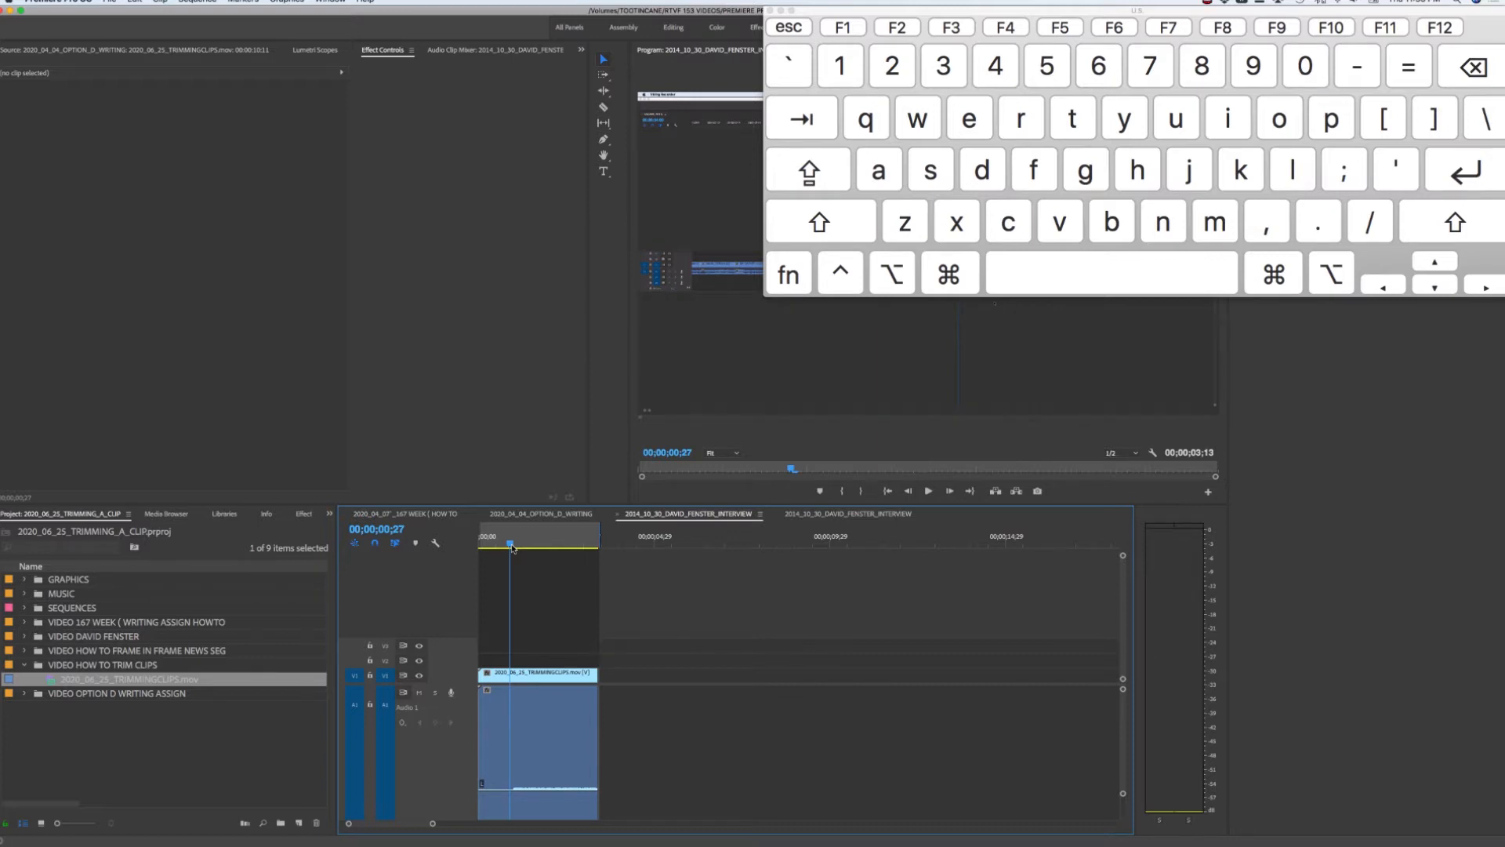
key(o)
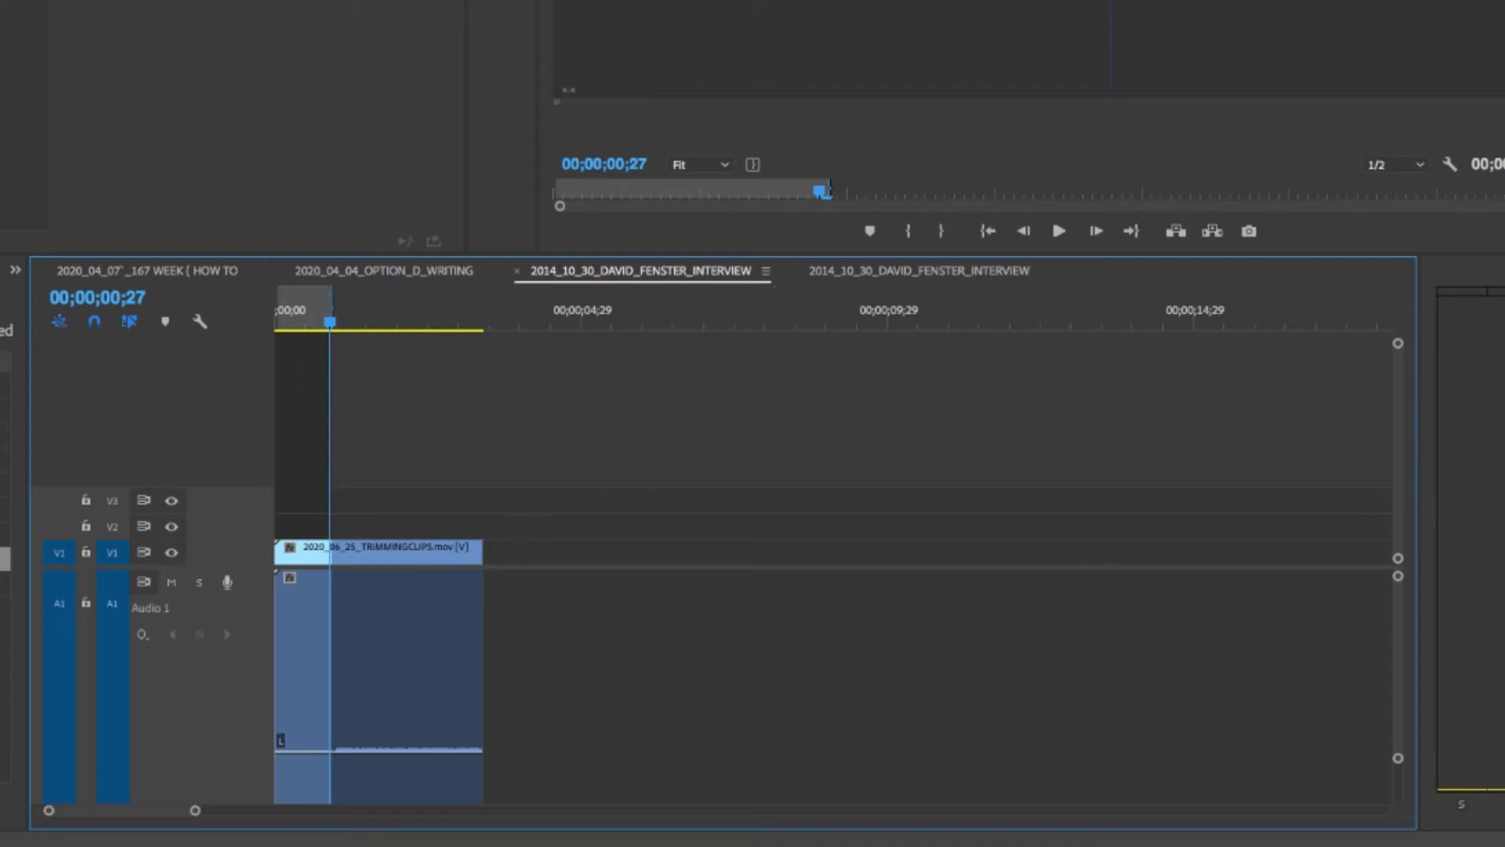
right_click(306, 312)
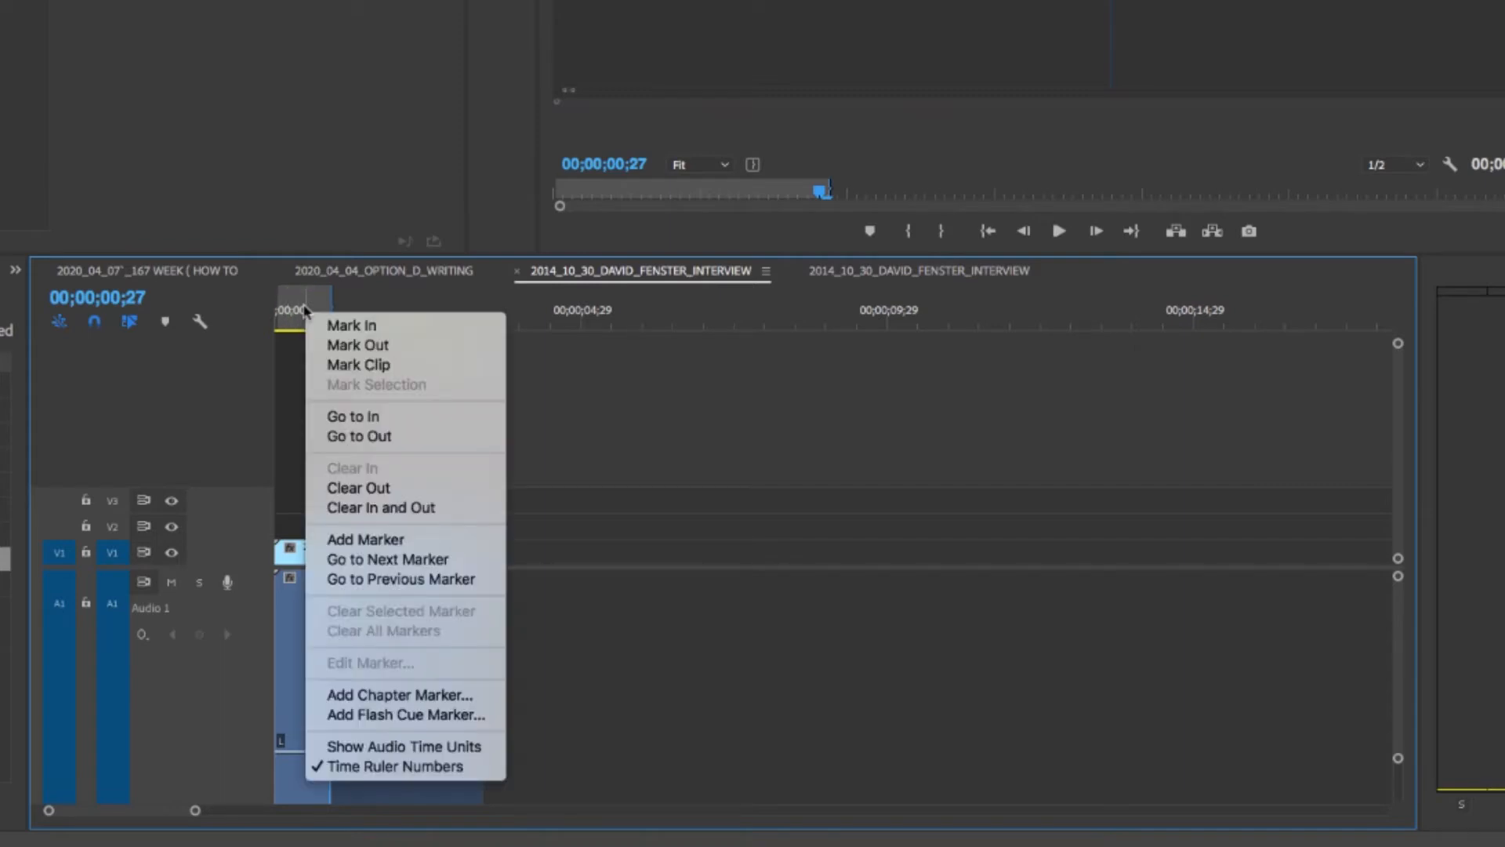
click(422, 510)
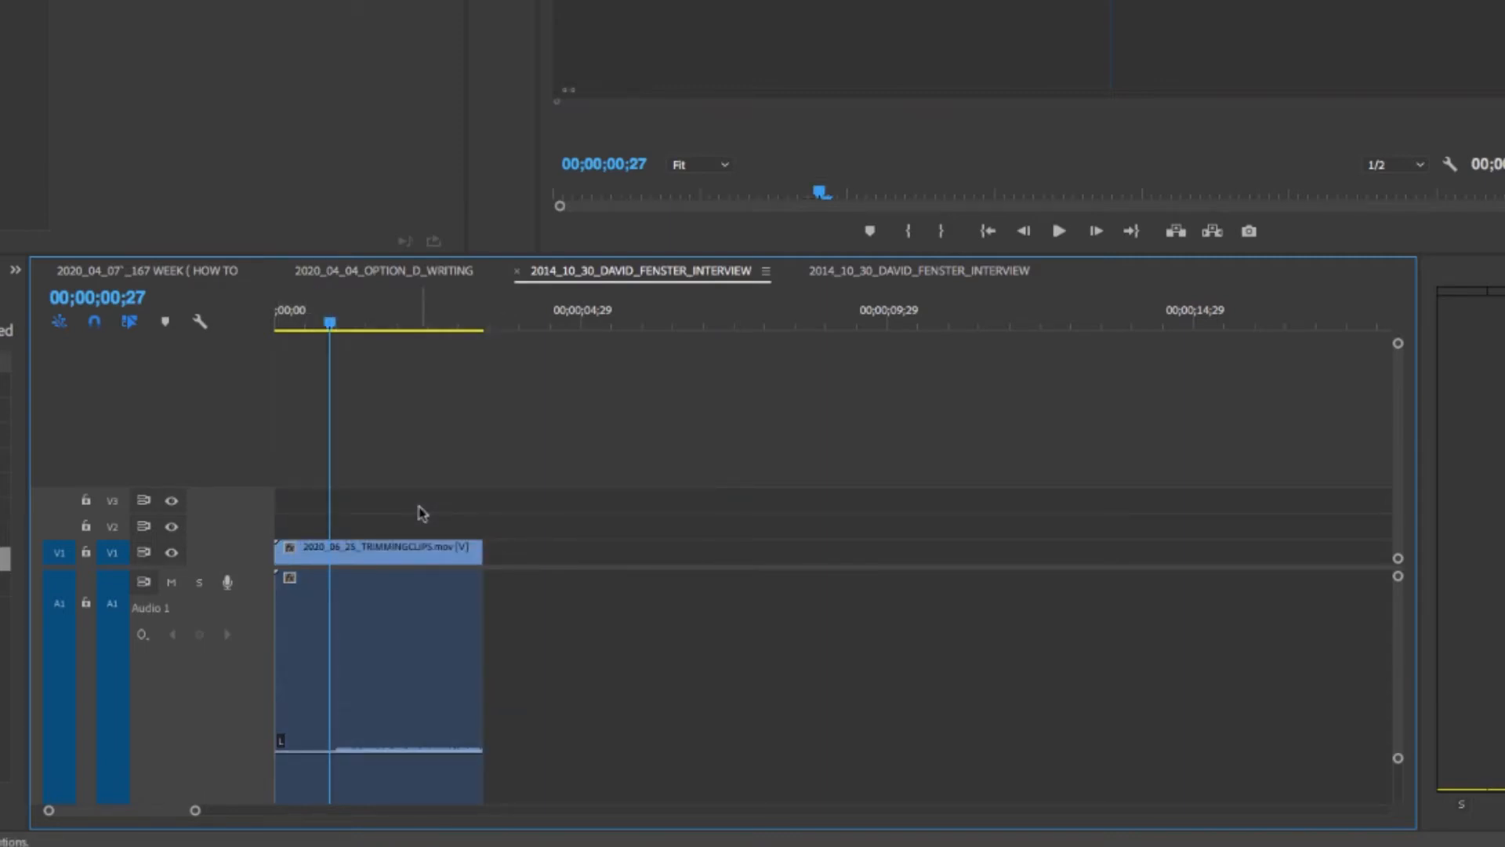
drag(330, 317, 457, 321)
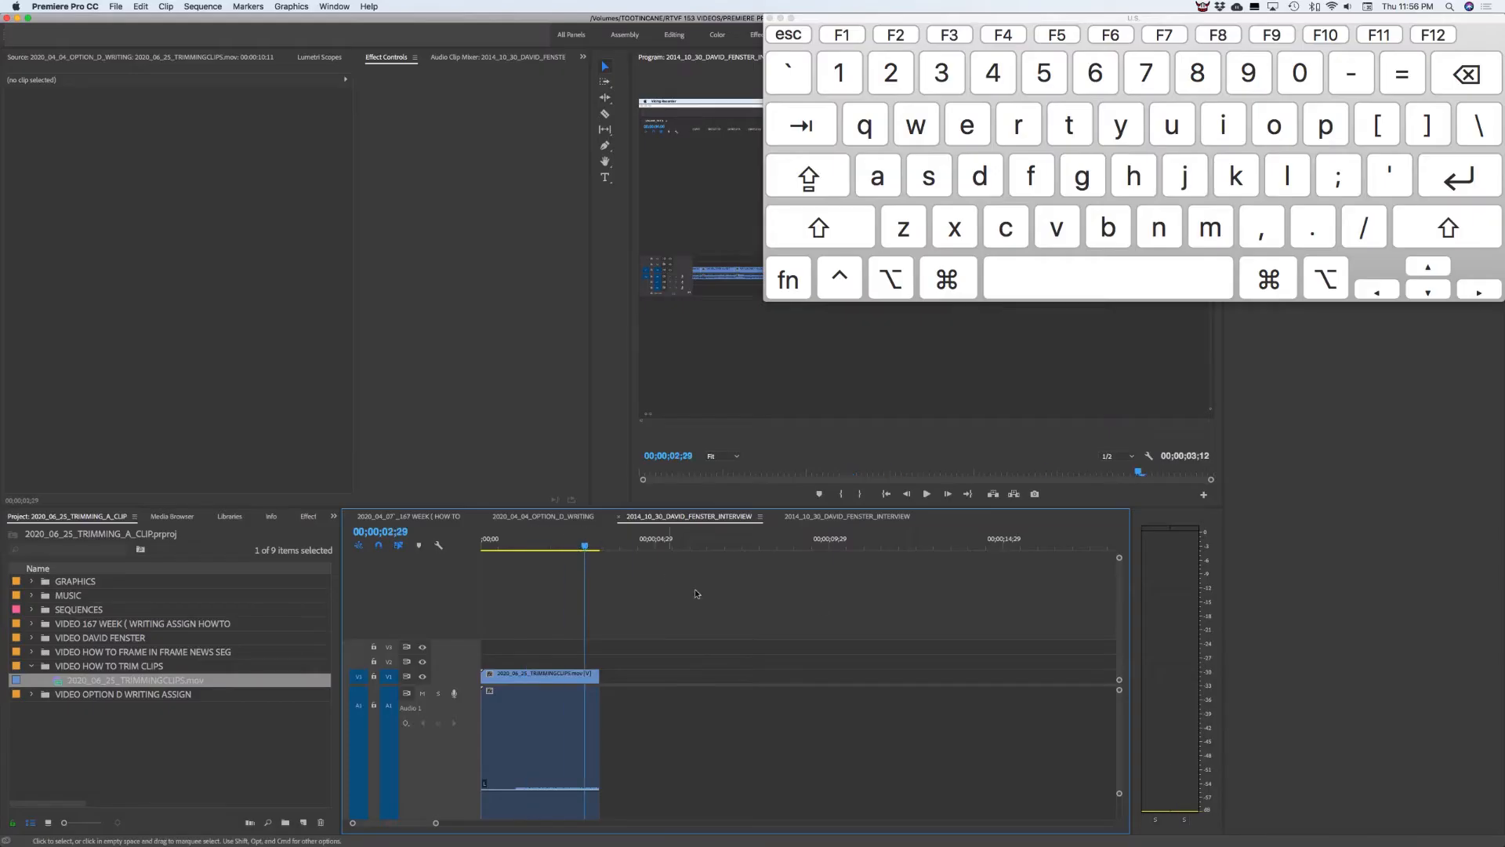
Open the Export Settings for the interview sequence and choose H.264 as the format
drag(585, 545, 596, 544)
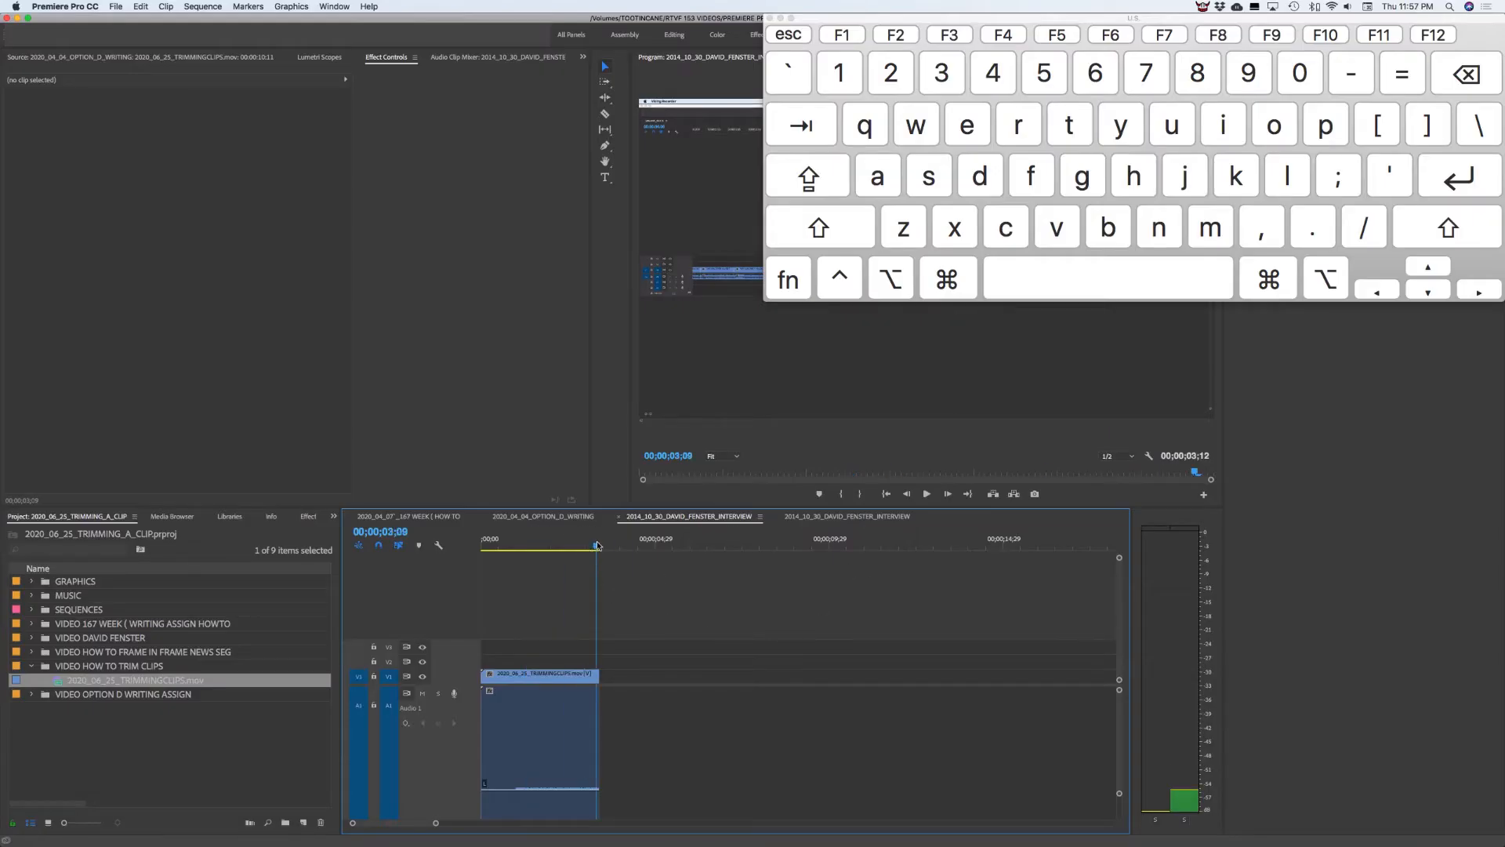
click(116, 7)
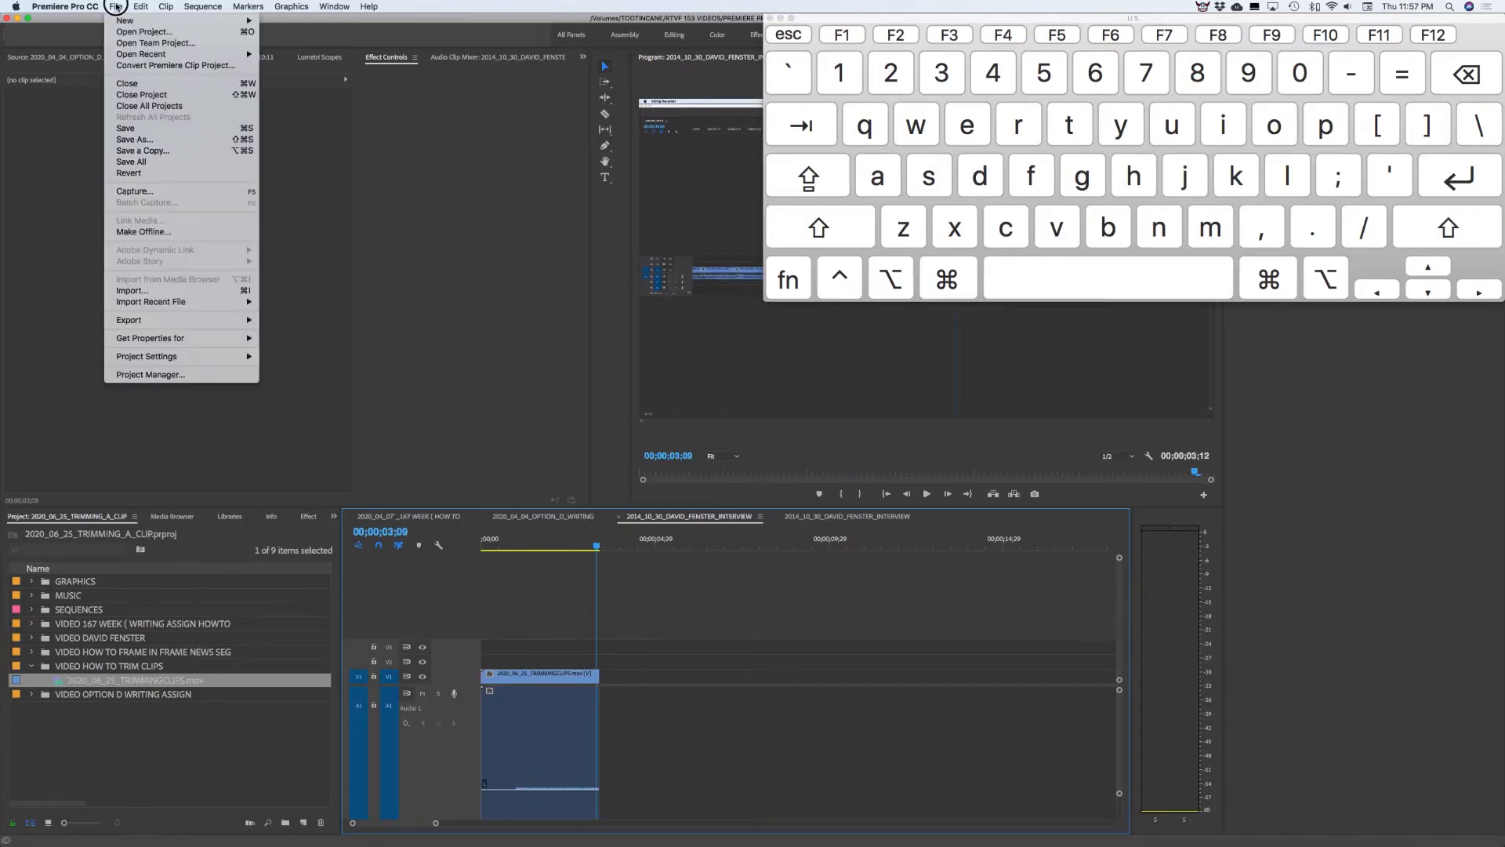
mouse_move(118, 323)
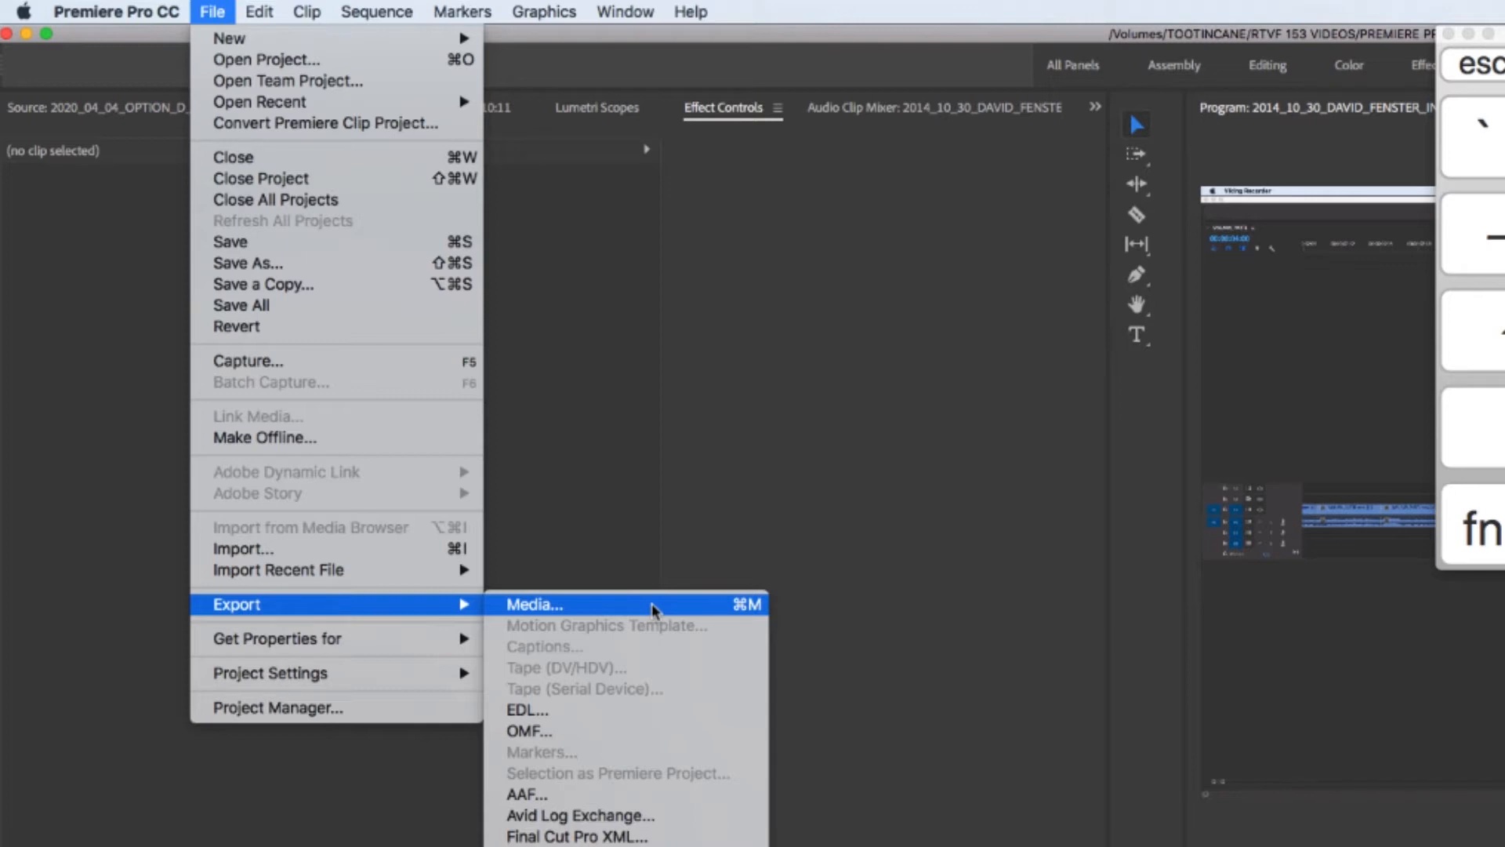
click(651, 604)
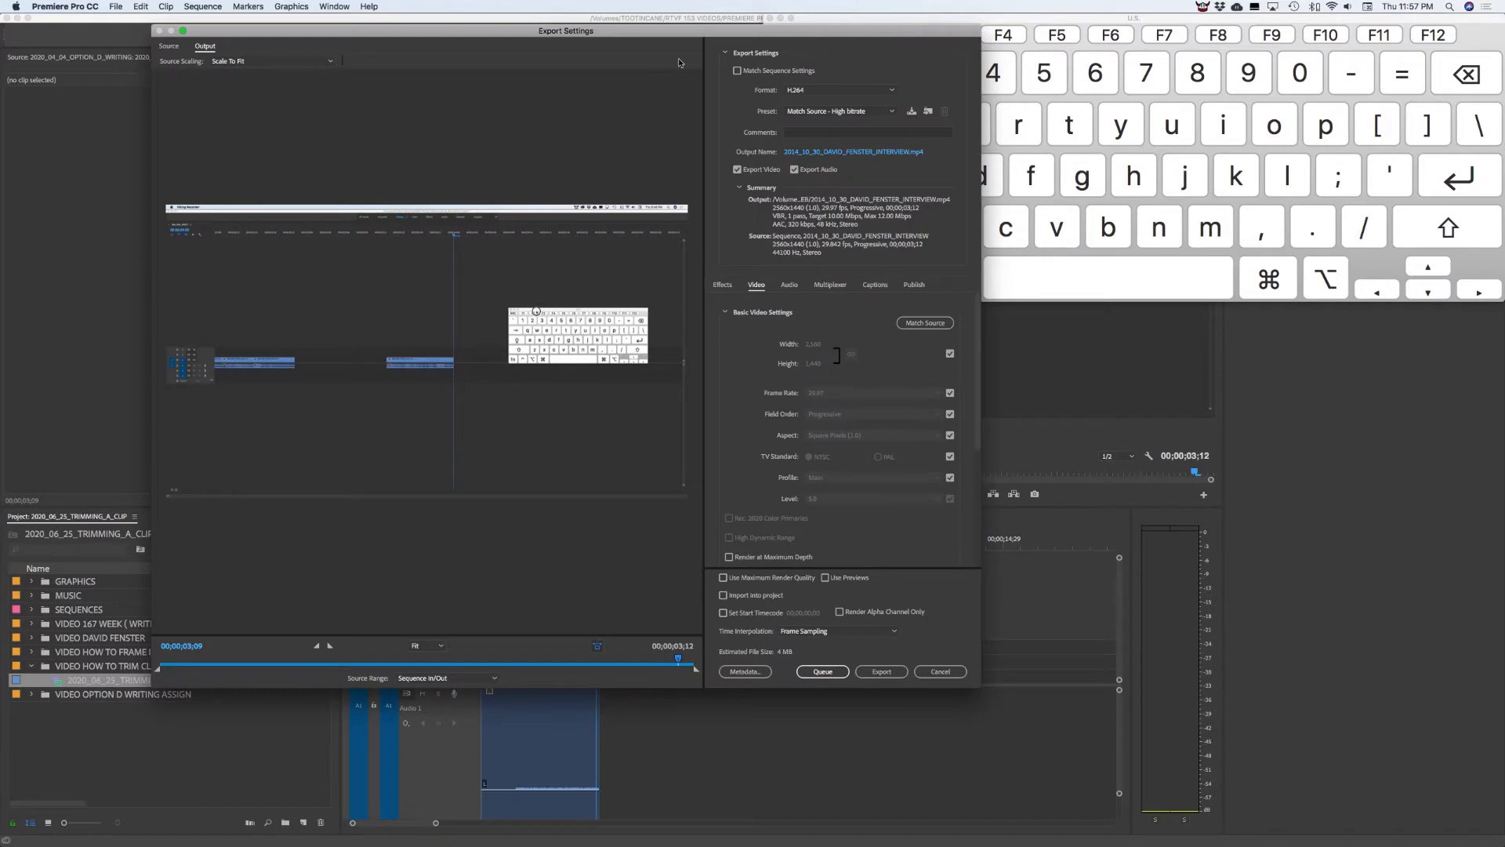
drag(699, 35, 649, 57)
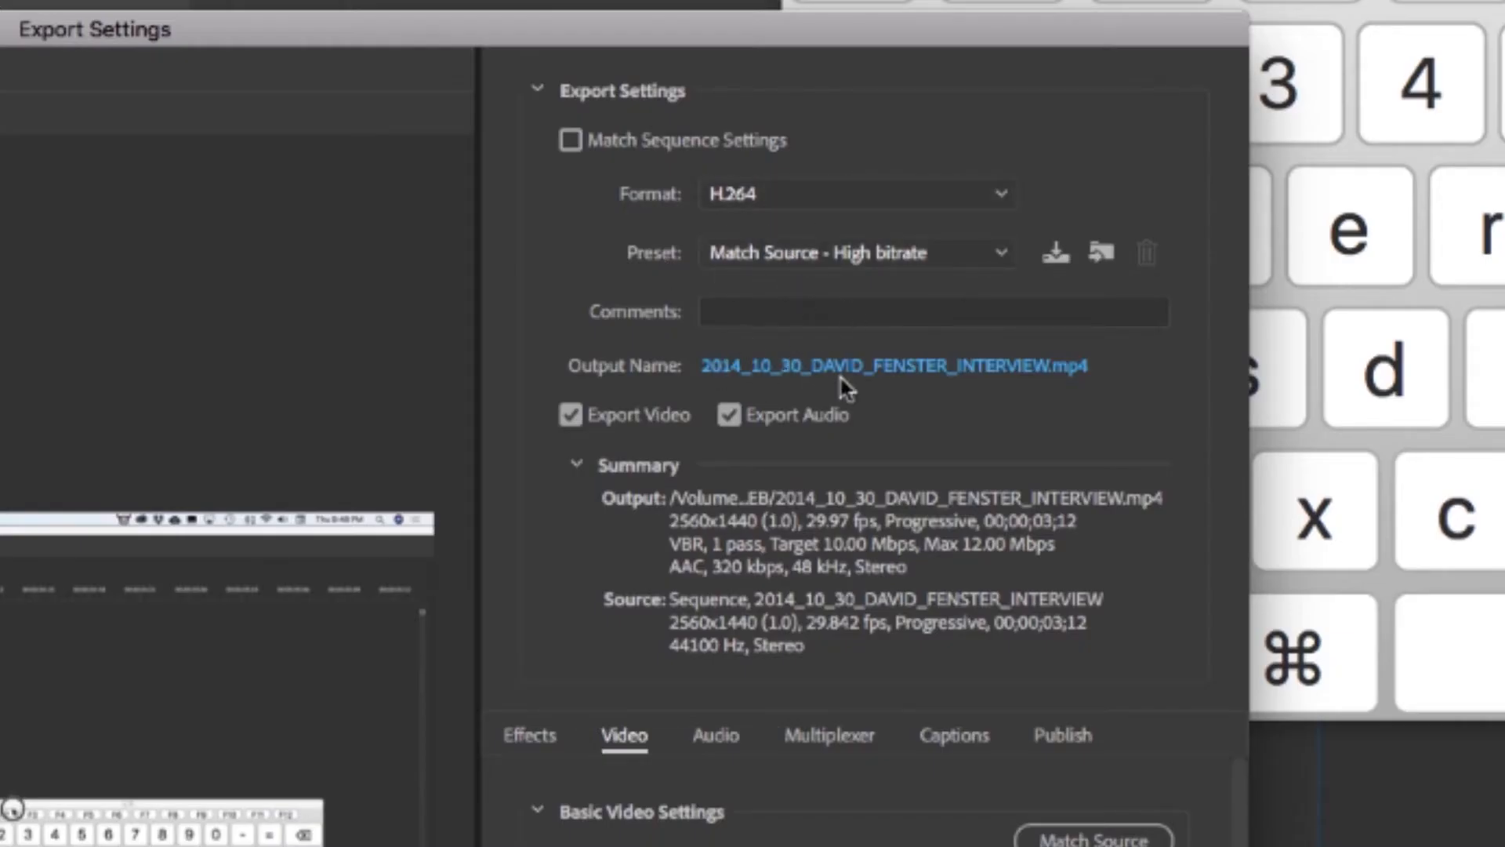
click(785, 205)
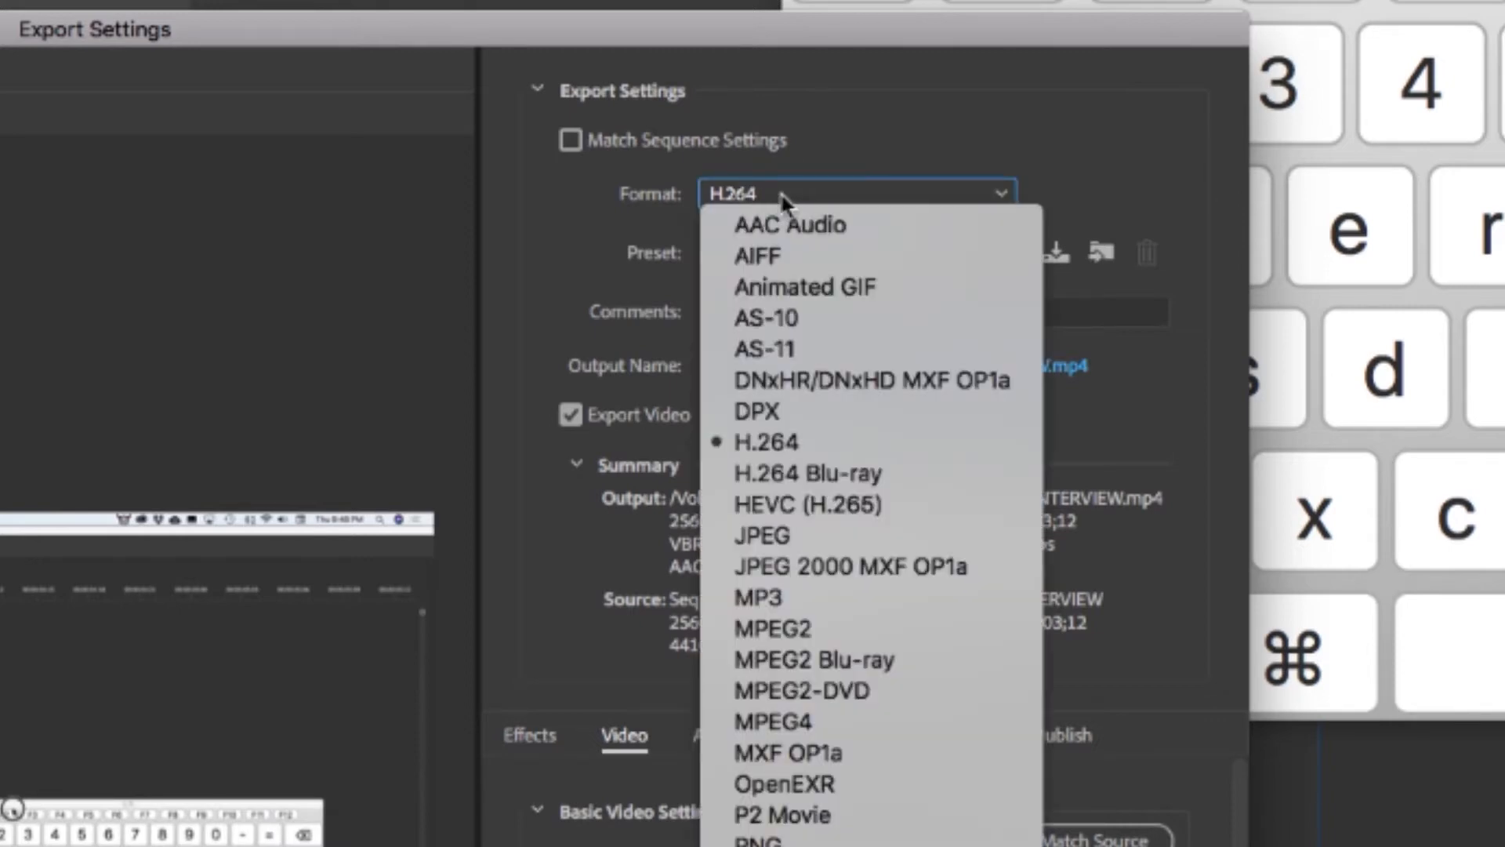
click(877, 441)
Choose the Vimeo 1080p HD preset for 1920x1080 output at 29.97 fps
click(854, 253)
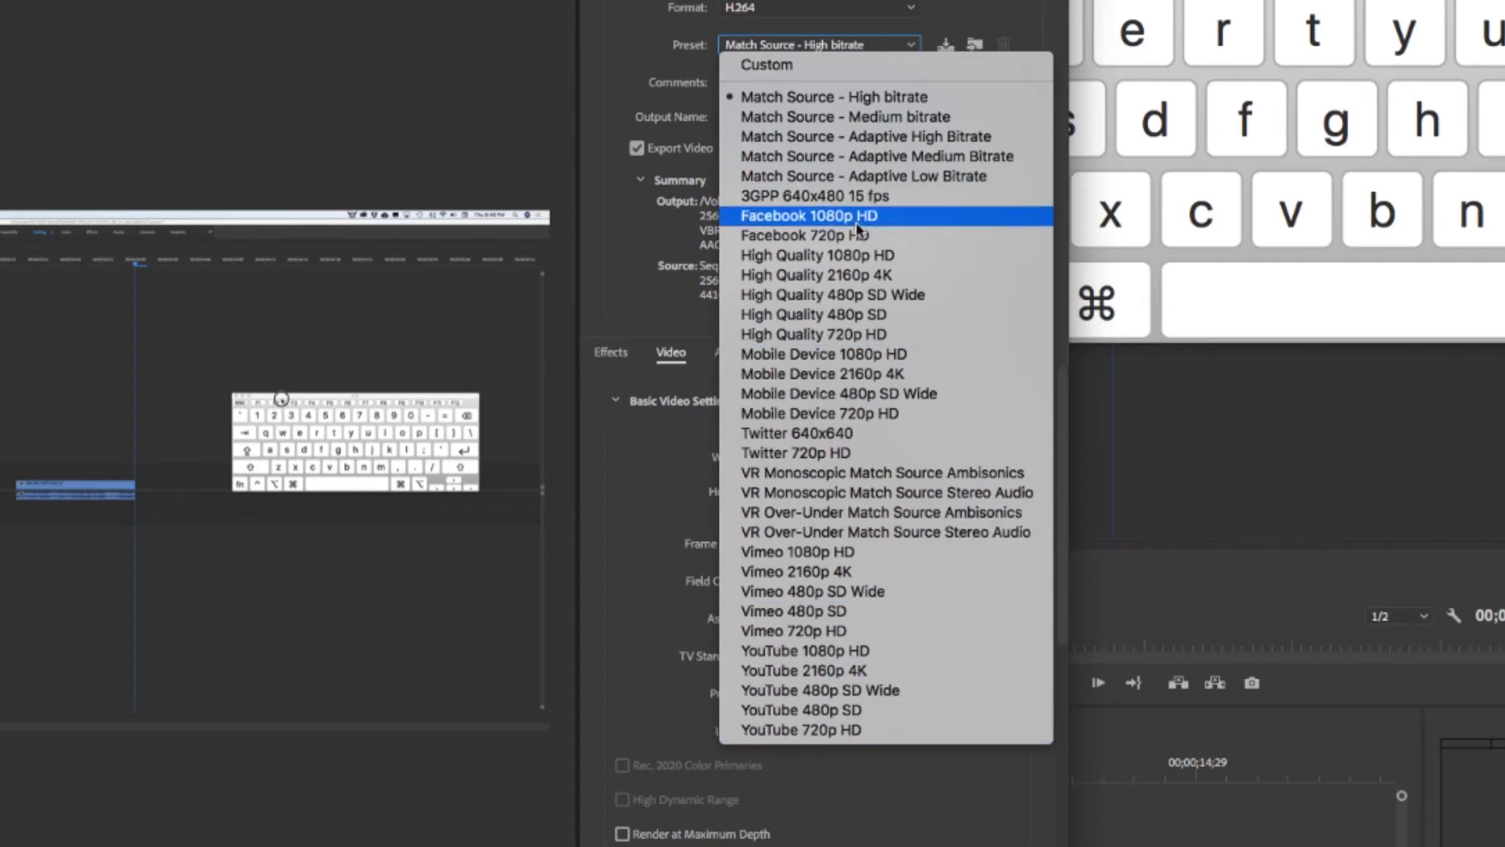
click(853, 553)
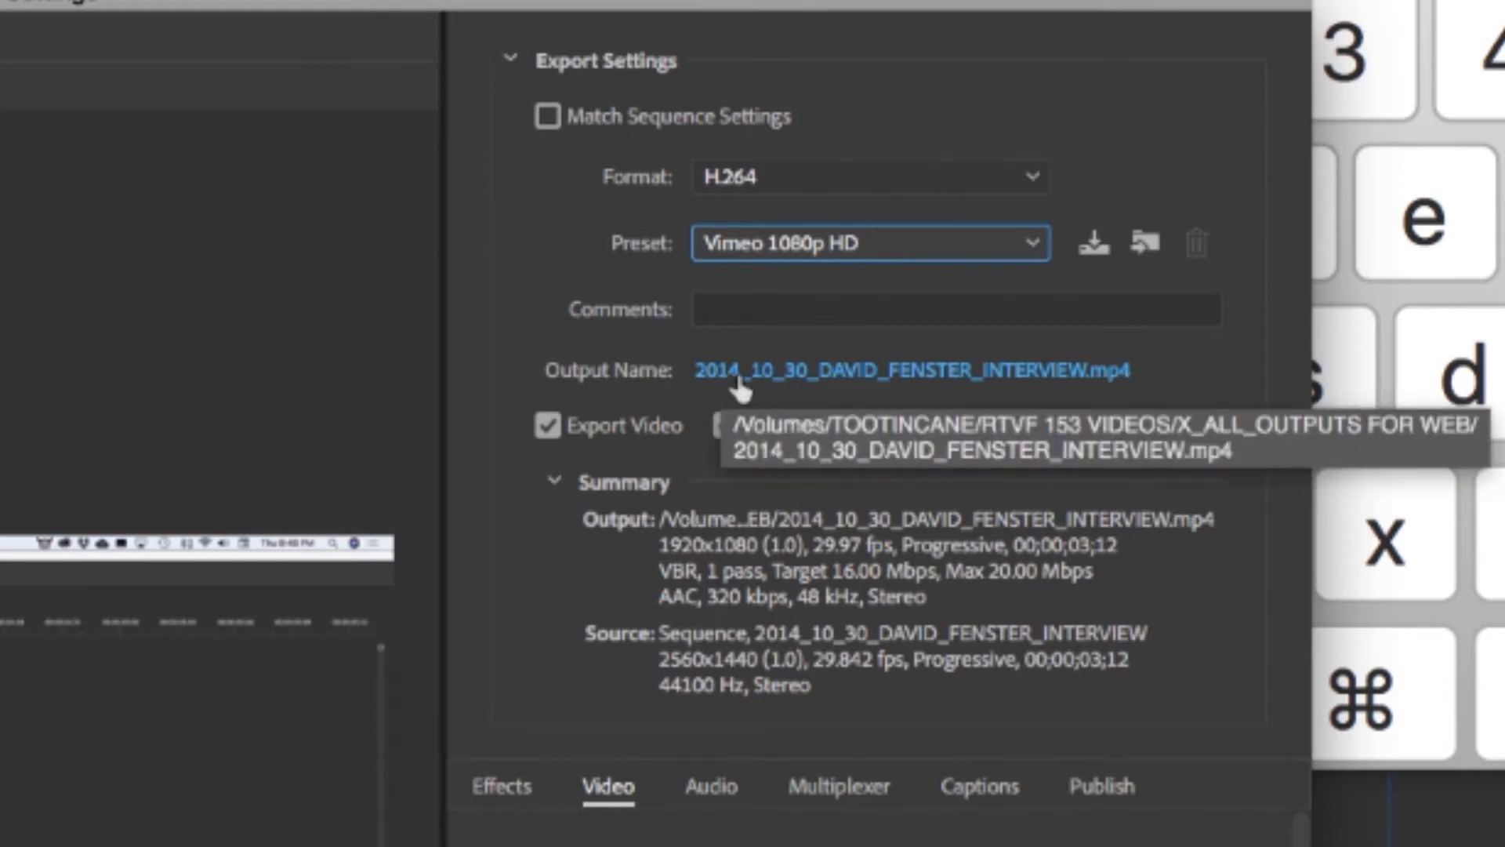
Name the output file 2020_06_25_EXPORTS and save it in the X_ALL_OUTPUTS FOR WEB folder
click(807, 366)
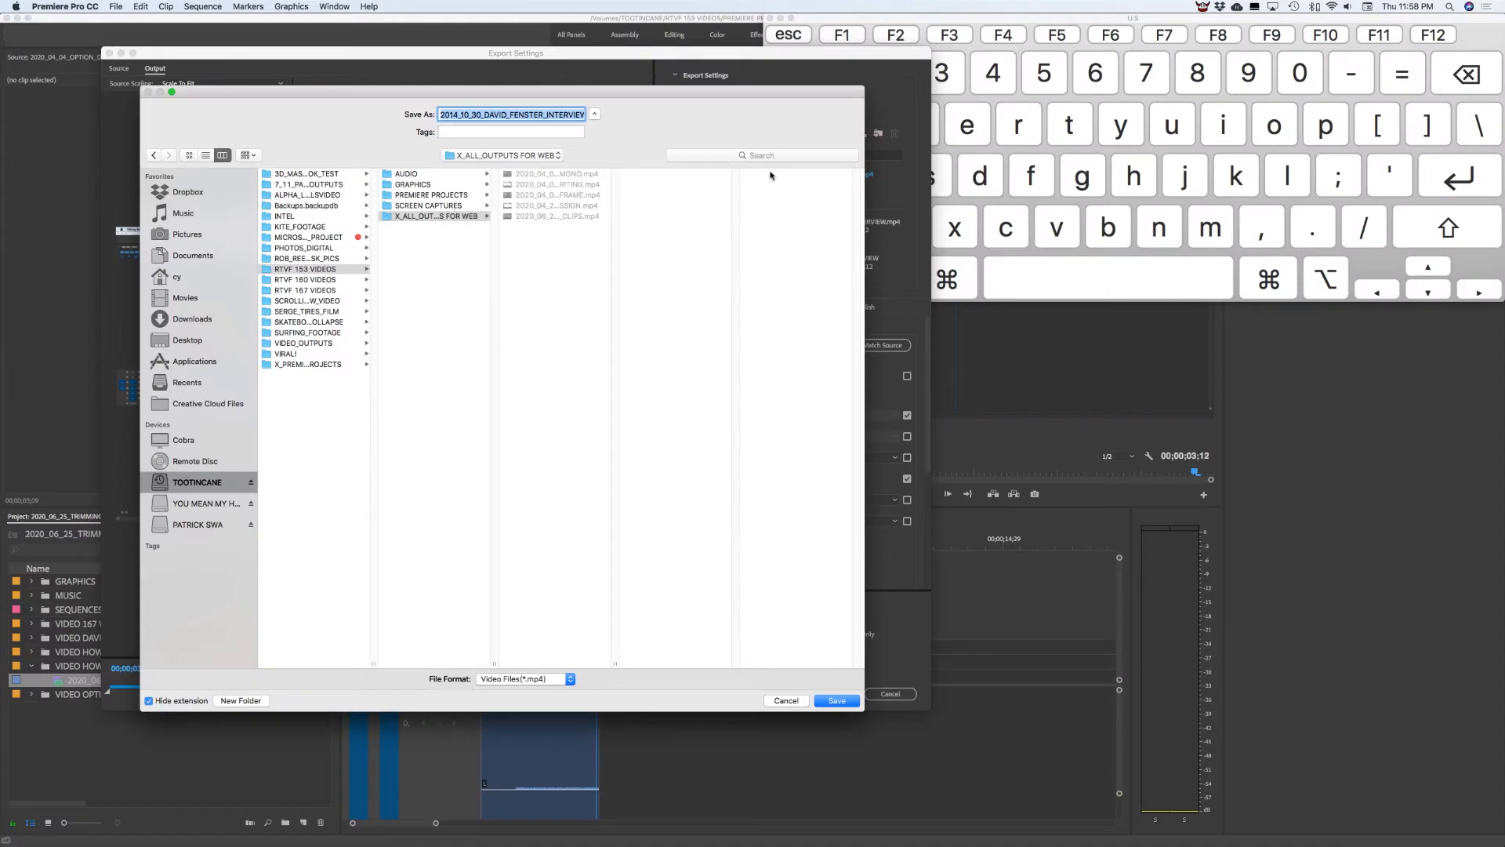
drag(623, 95, 761, 58)
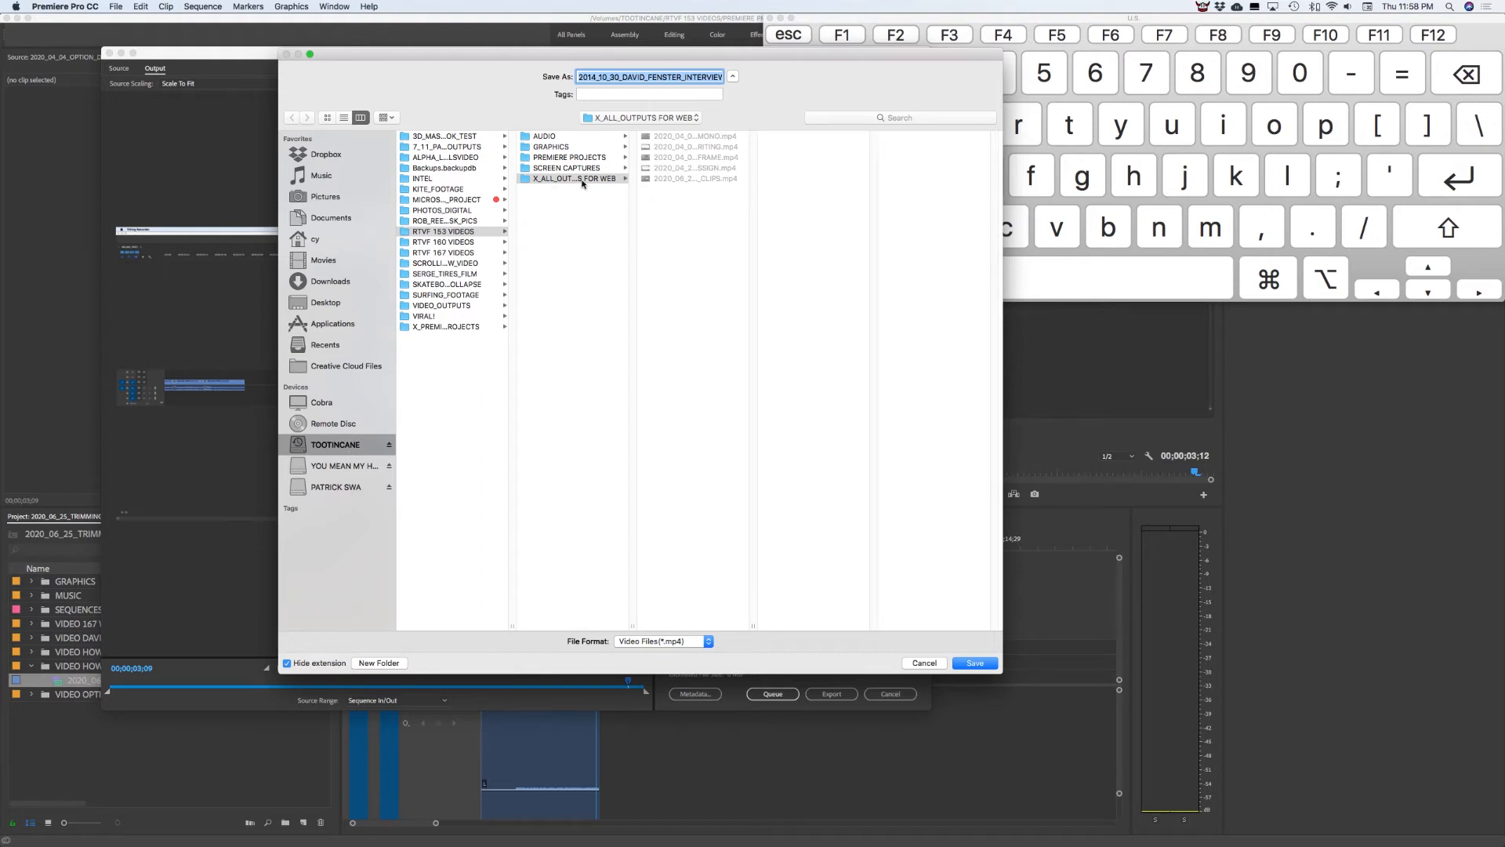
click(663, 178)
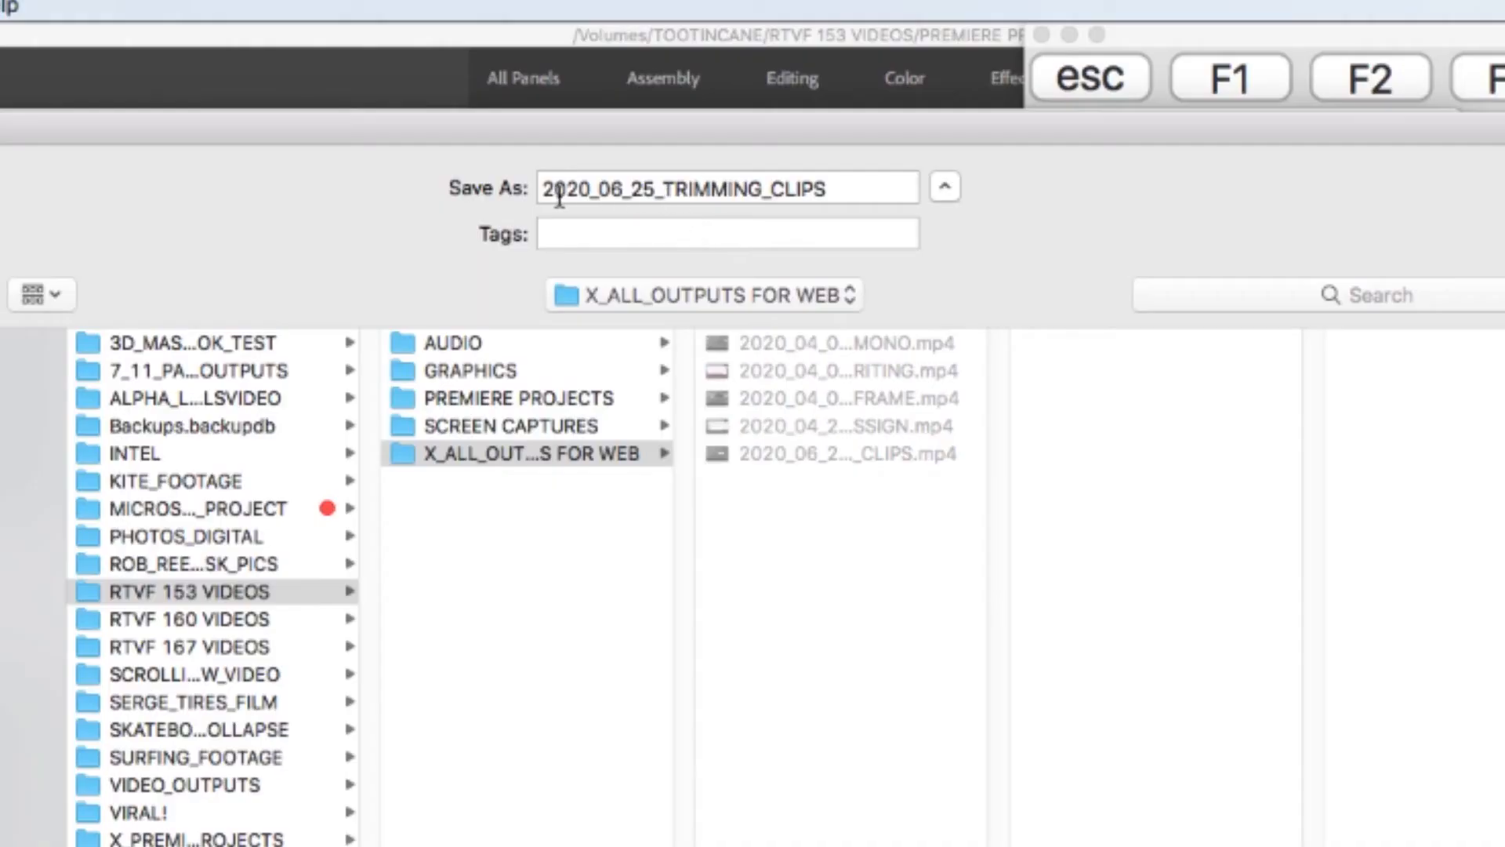
drag(636, 186, 496, 196)
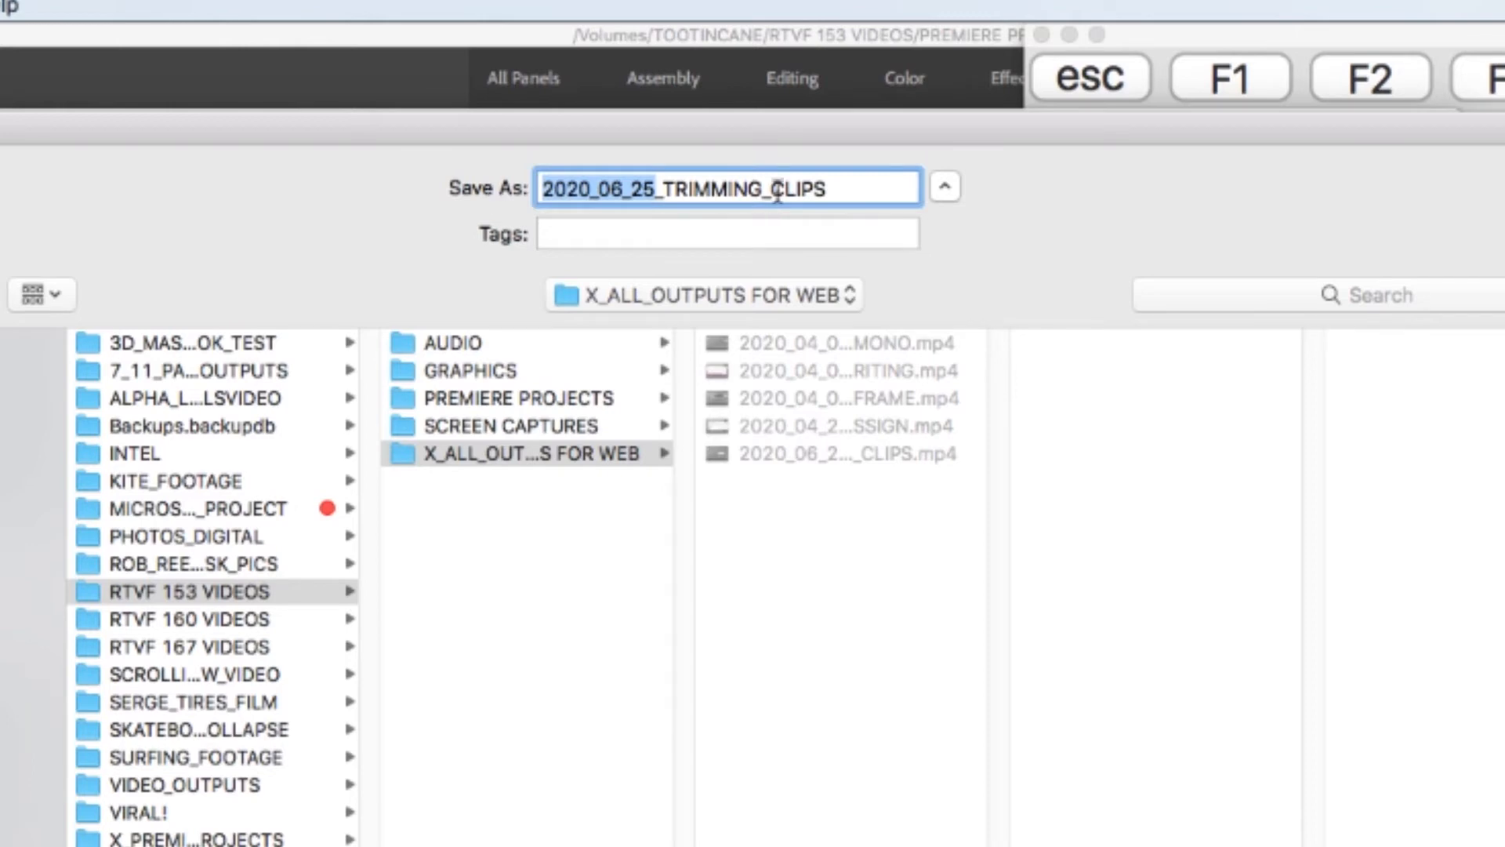
drag(853, 191, 667, 188)
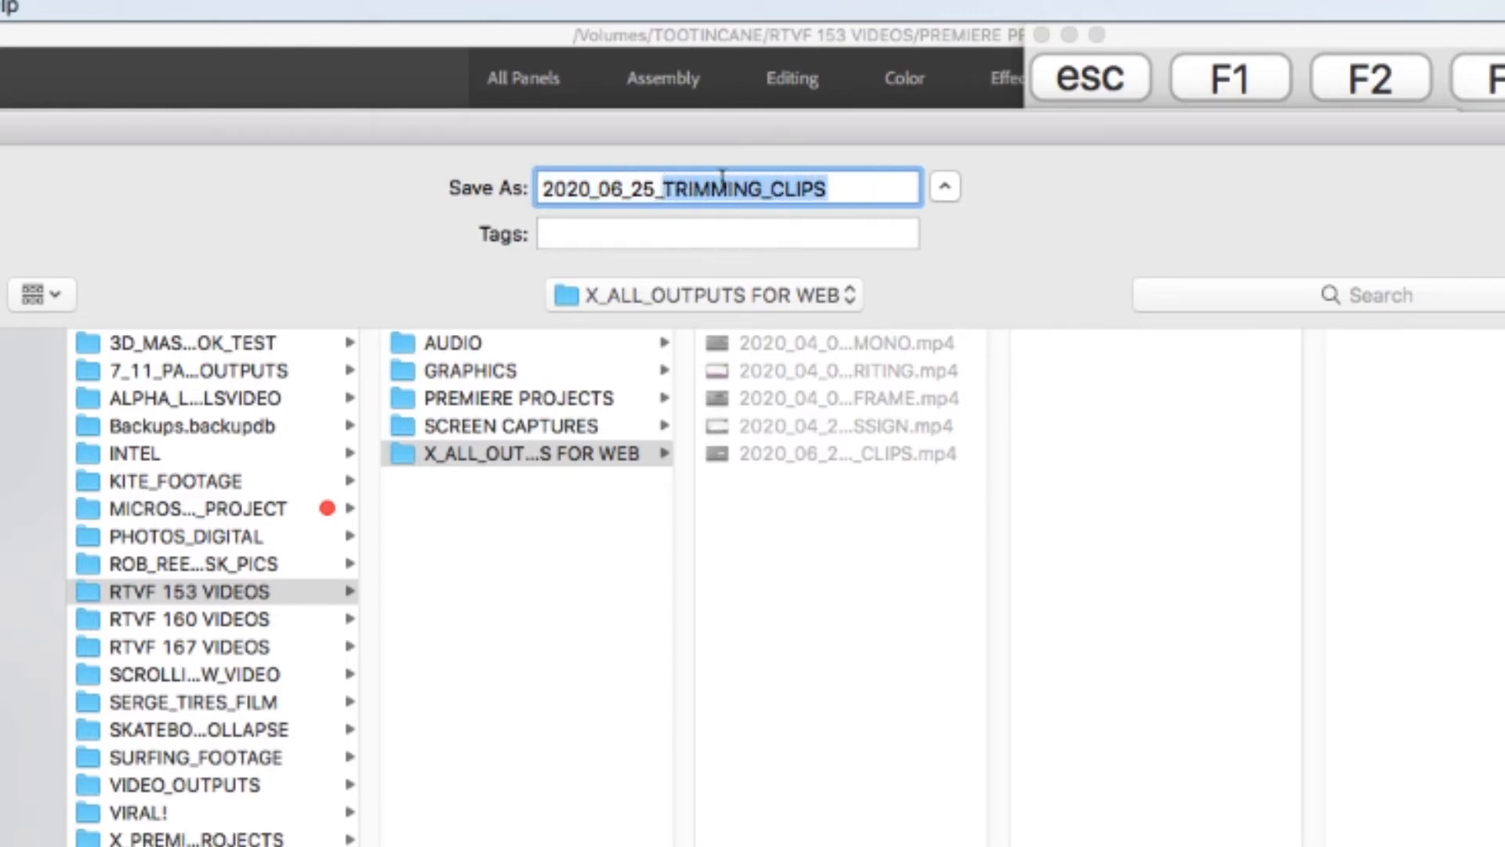
text(EXPOR)
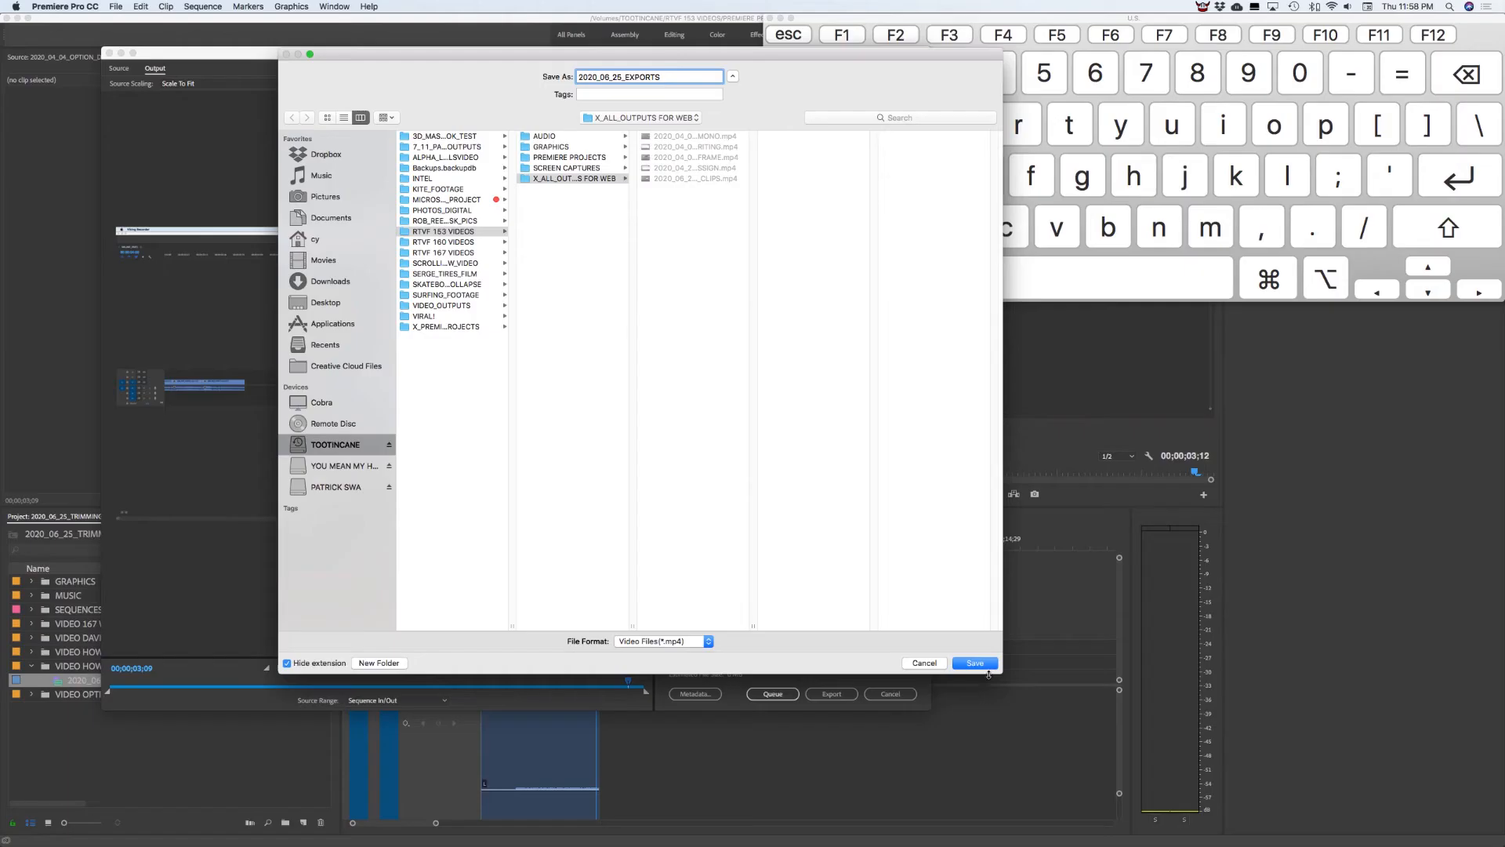
click(979, 665)
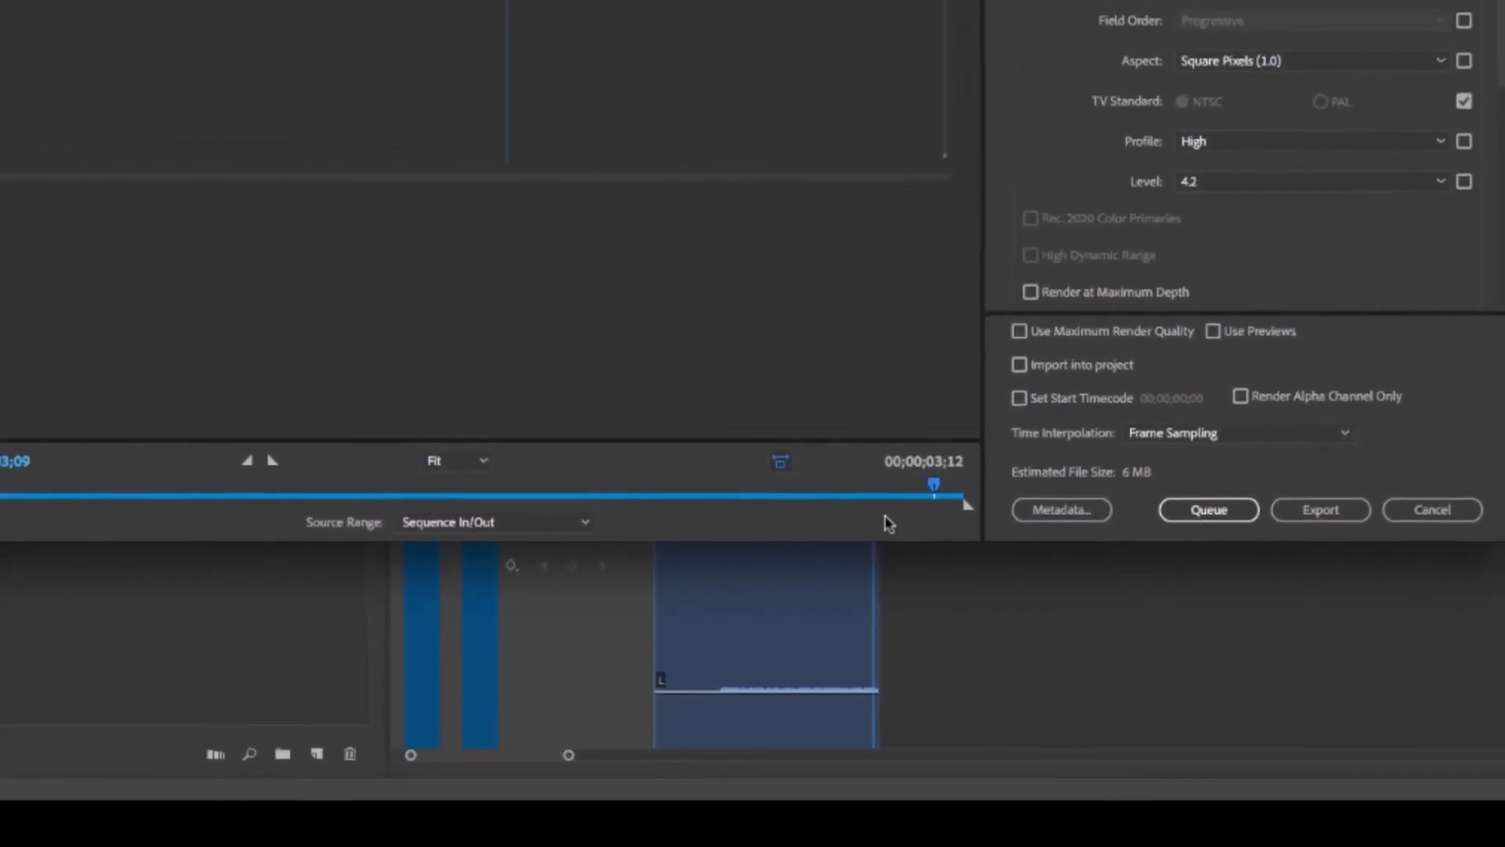
Render the H.264 MP4 export, then switch over to Firefox
drag(926, 491, 485, 492)
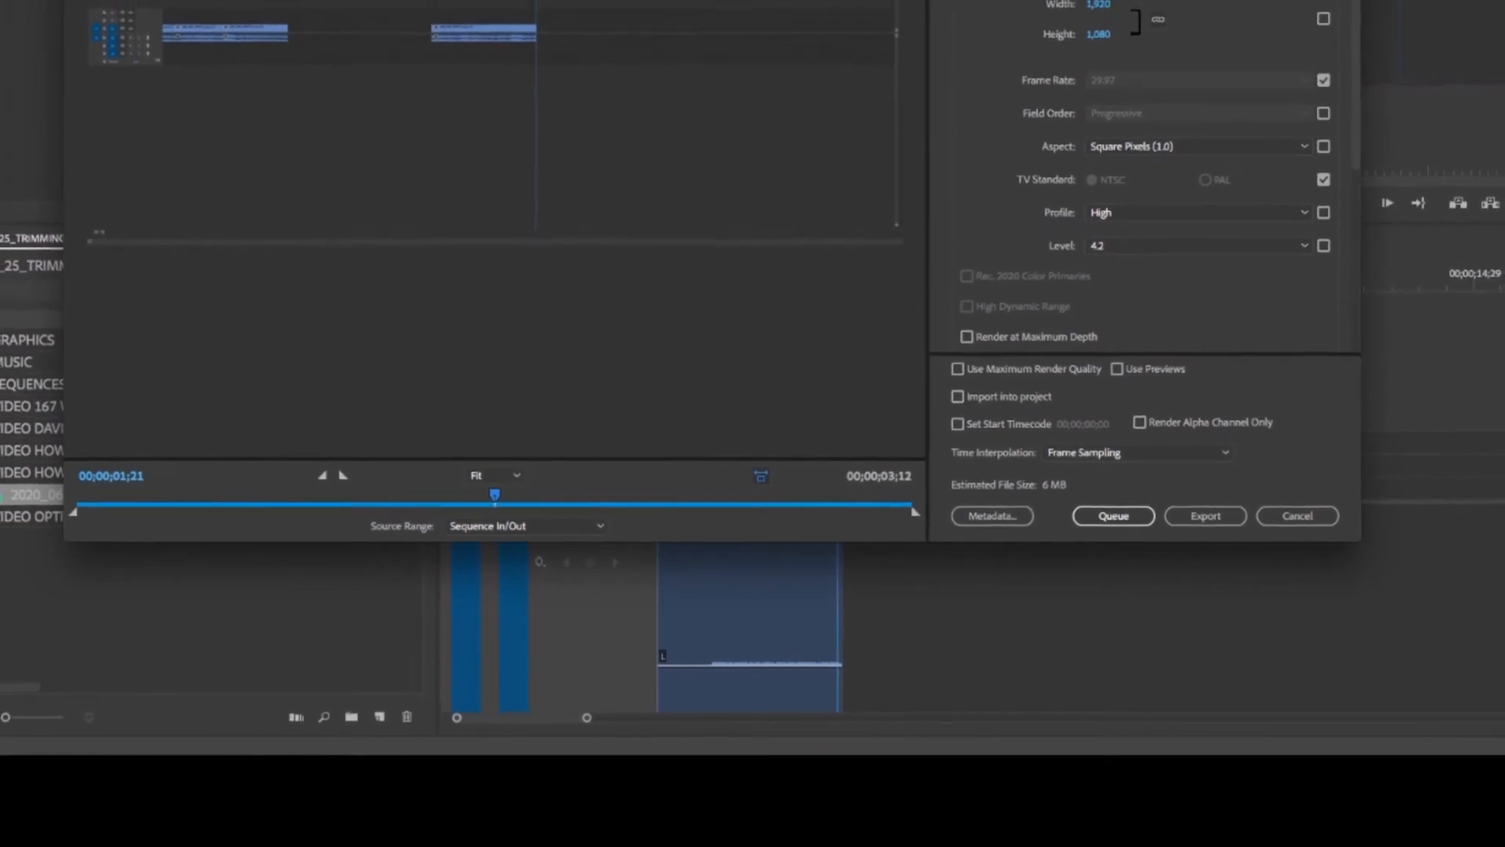
click(1192, 519)
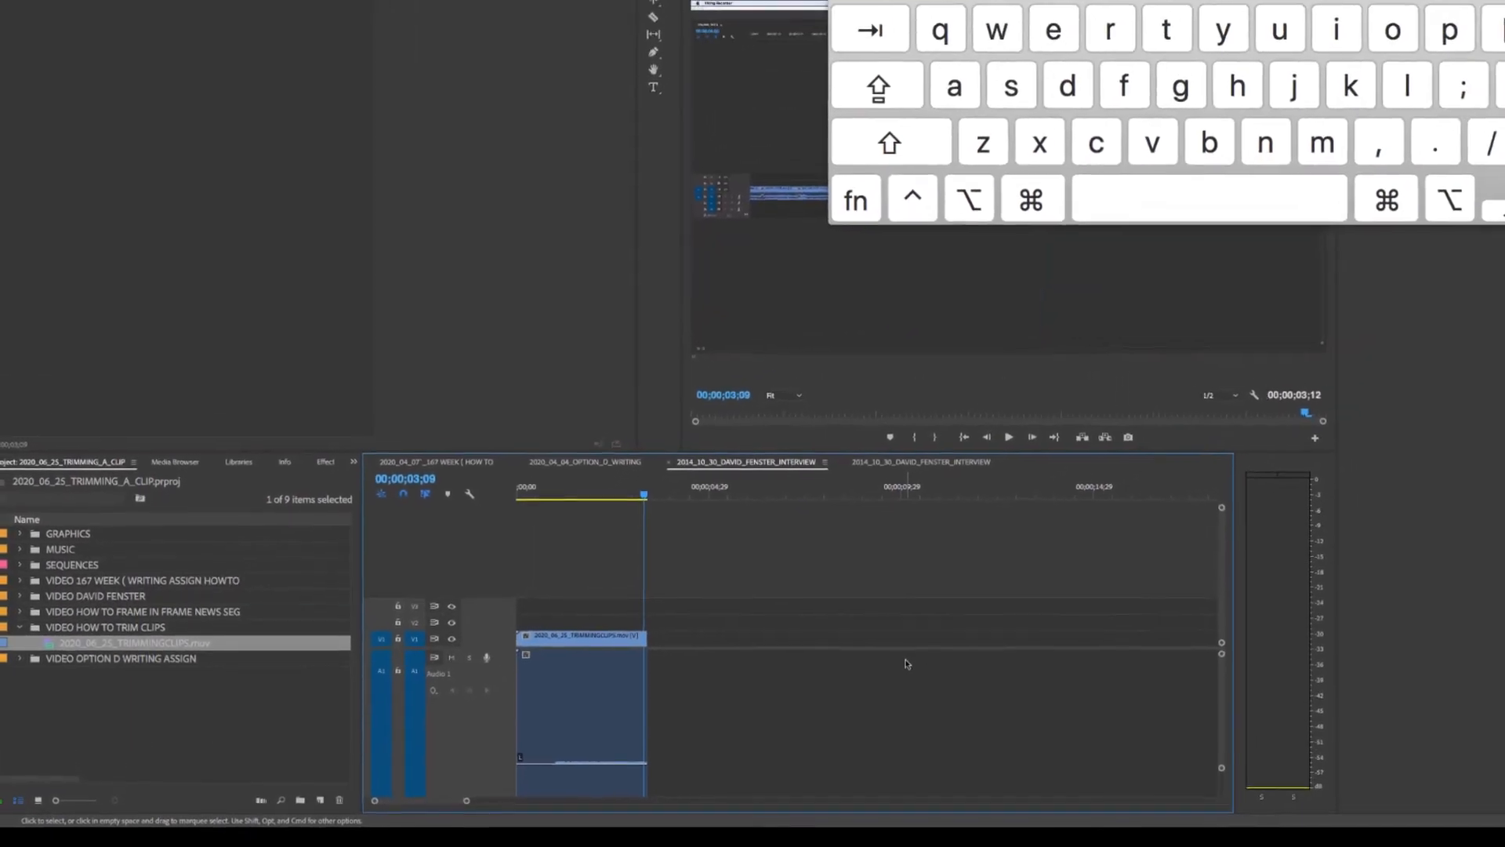
key(super+Tab)
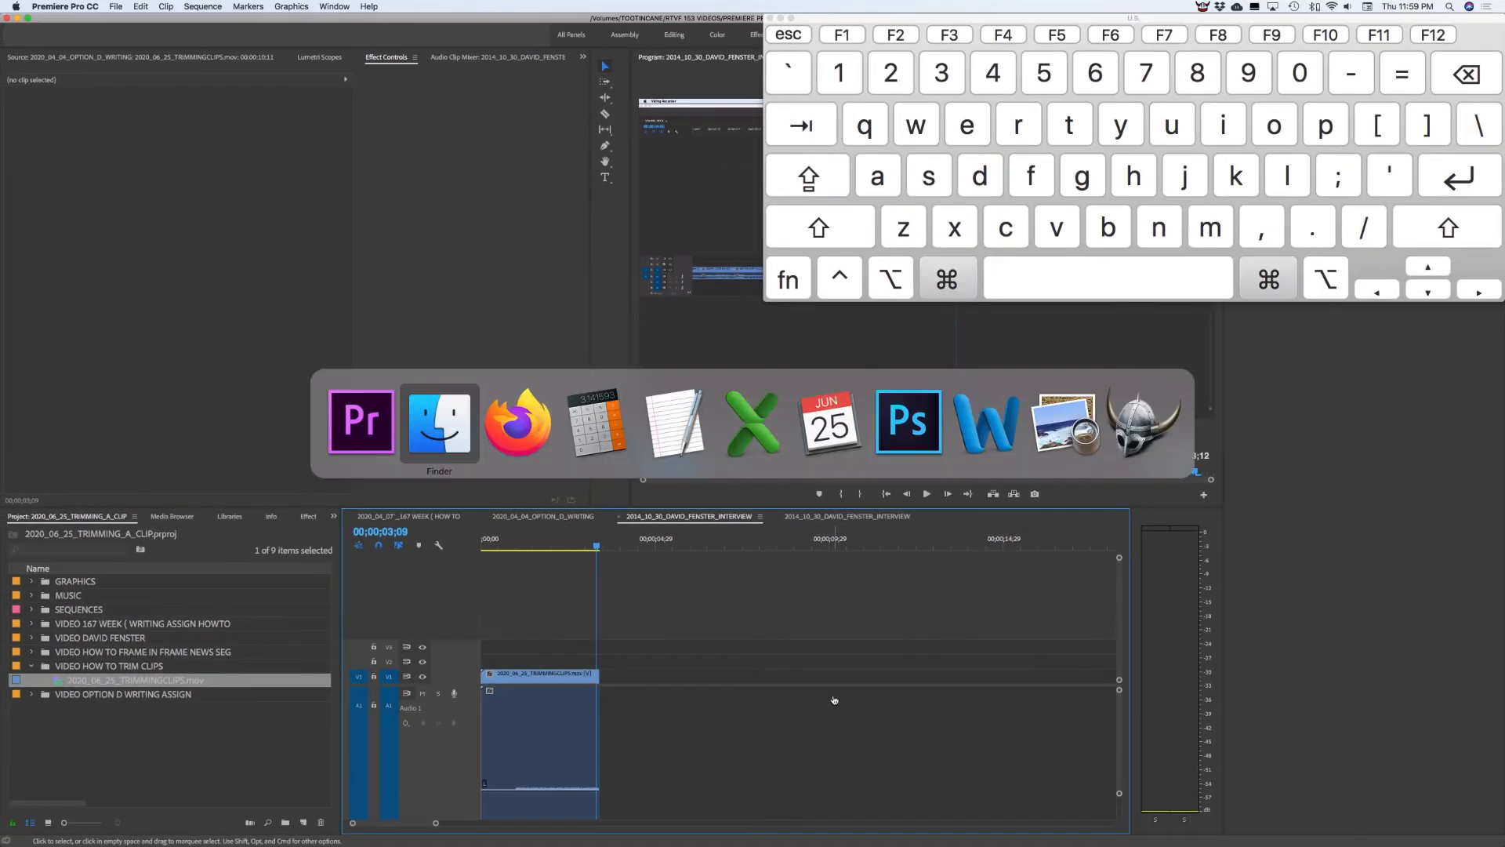
key(super+Tab)
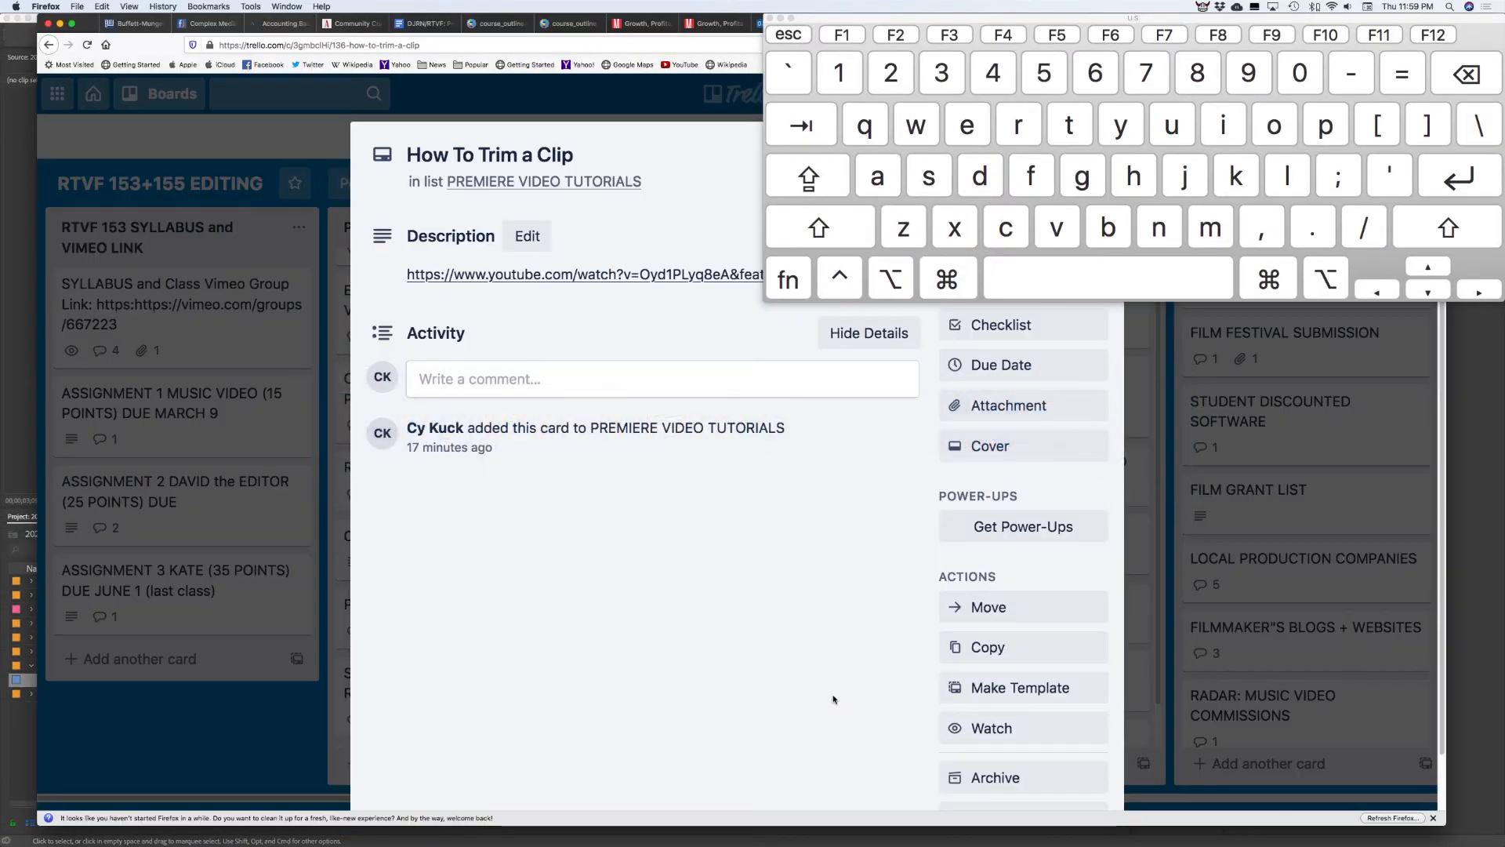
Close the Trello card and Keyboard Viewer, then load vimeo in a new tab
click(597, 104)
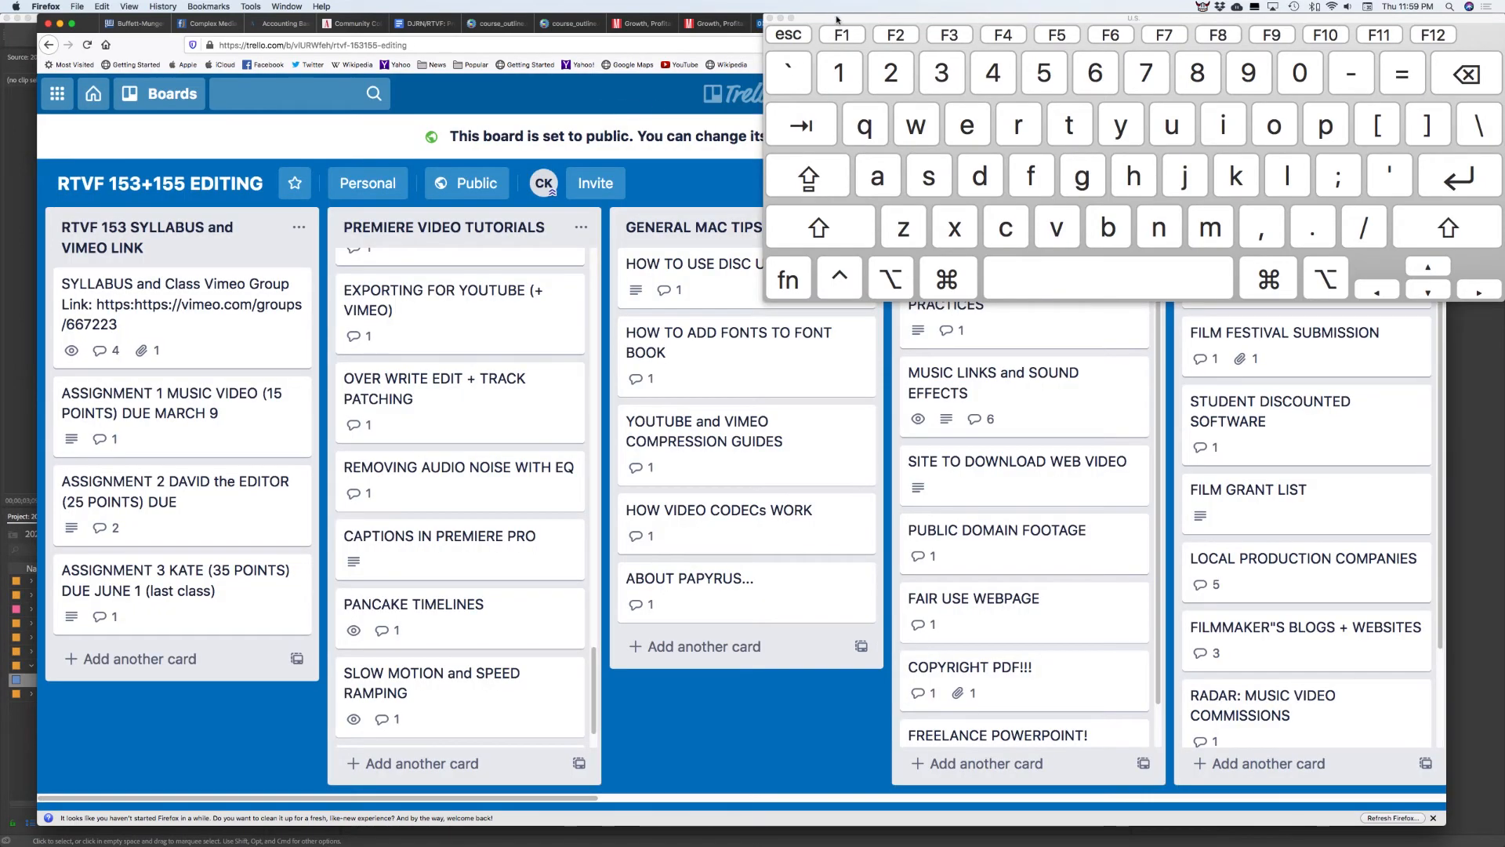
click(771, 17)
click(1414, 24)
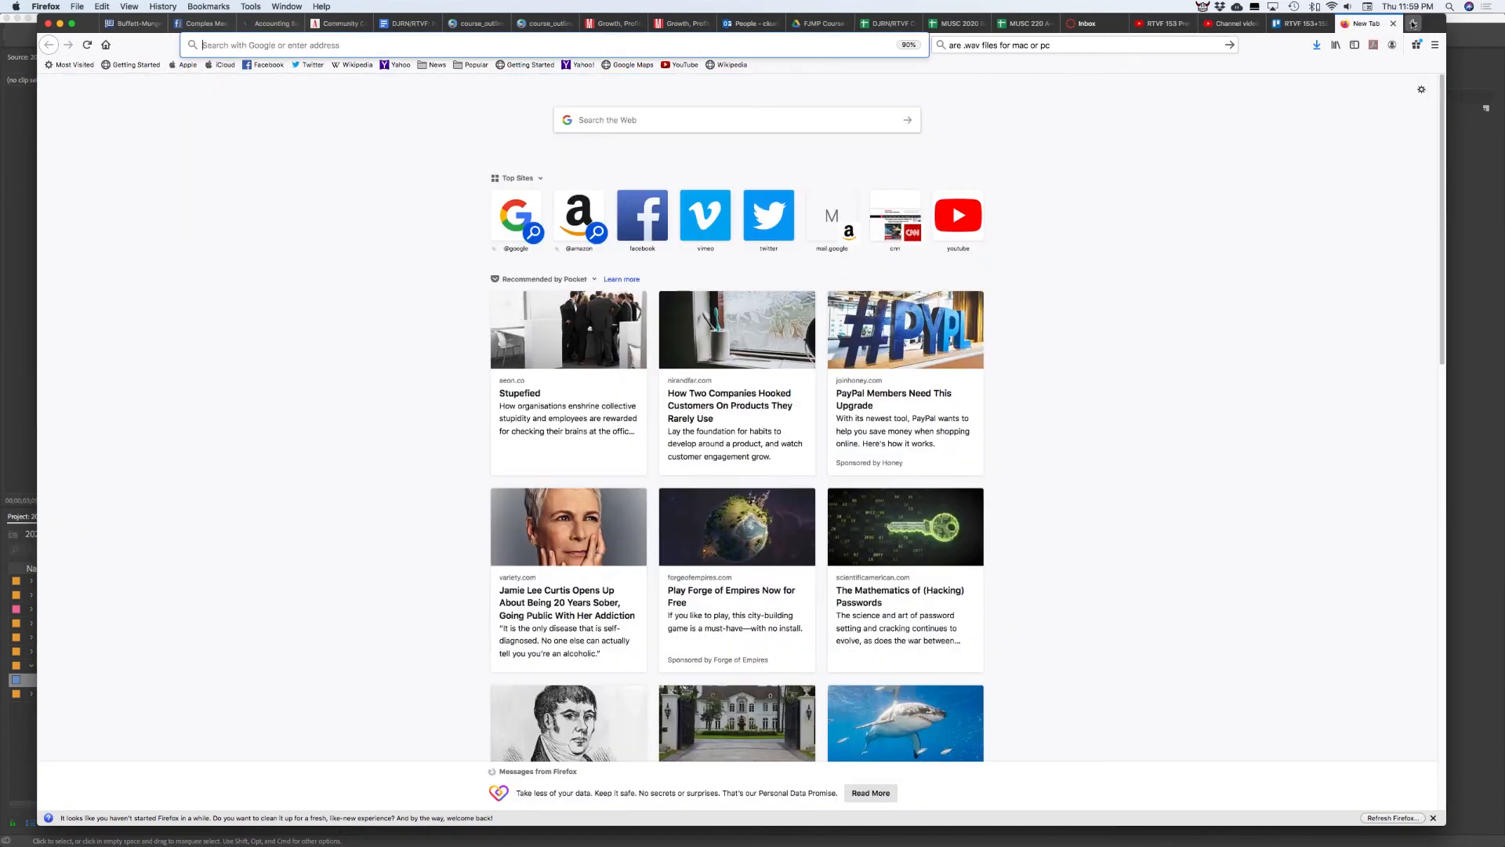
text(vimeo.com/)
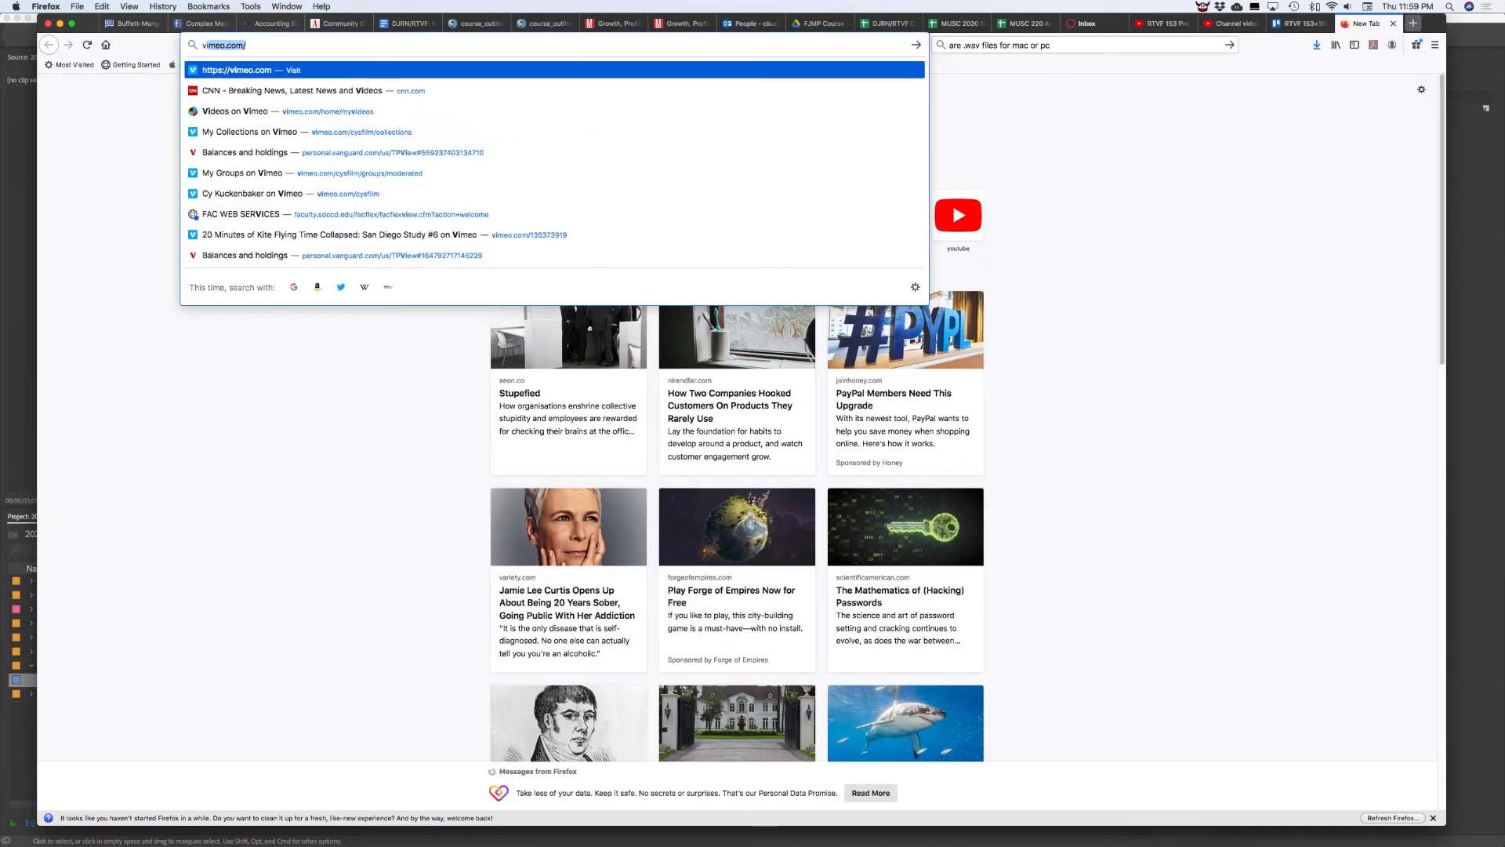
key(Return)
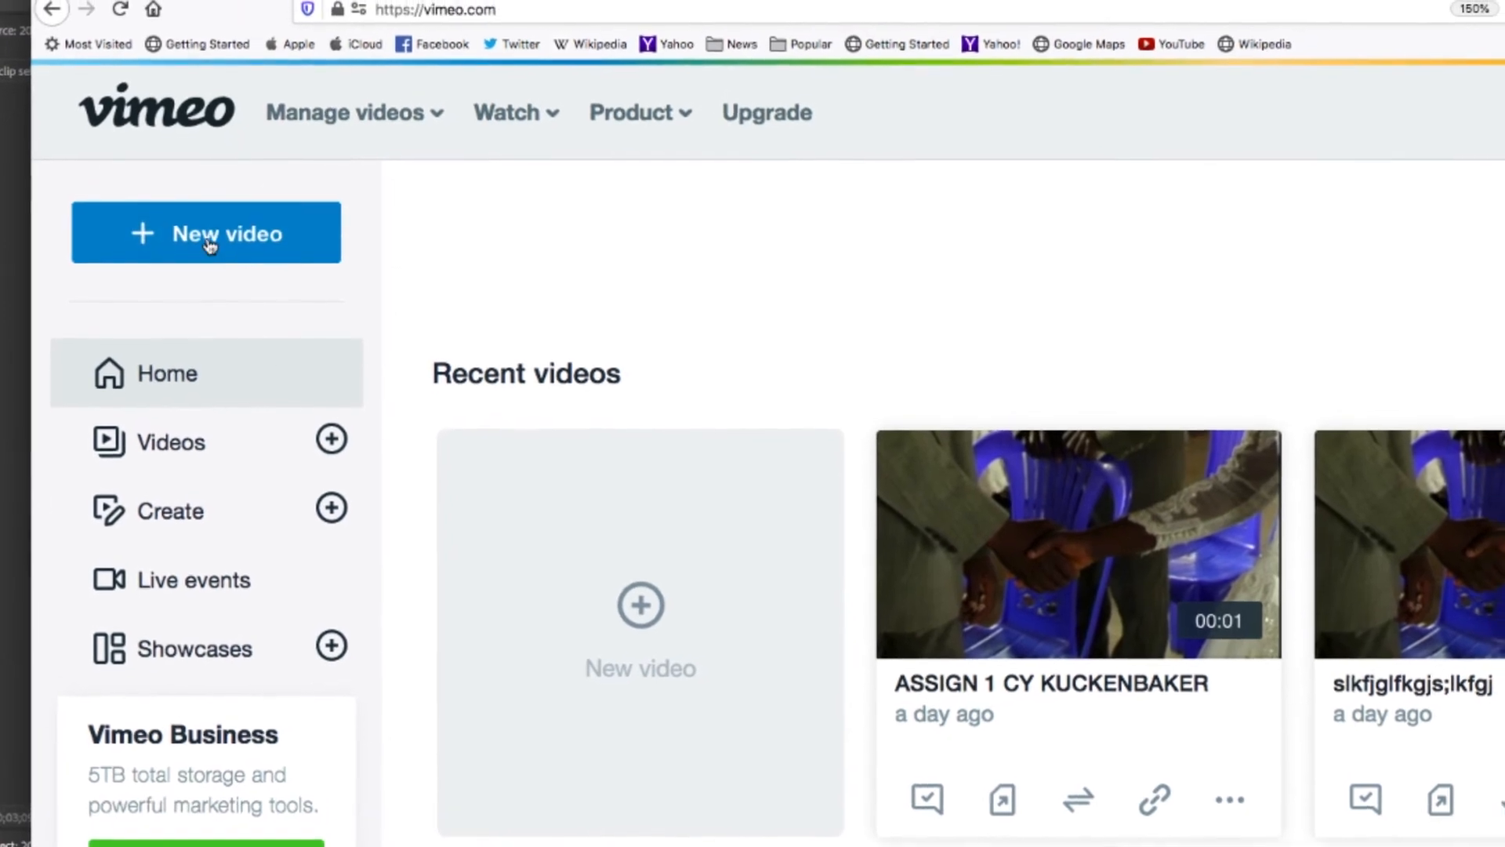
Upload the MP4 from TOOTINCANE/RTVF 153 VIDEOS/X_ALL_OUTPUTS FOR WEB as a new Vimeo video
click(206, 249)
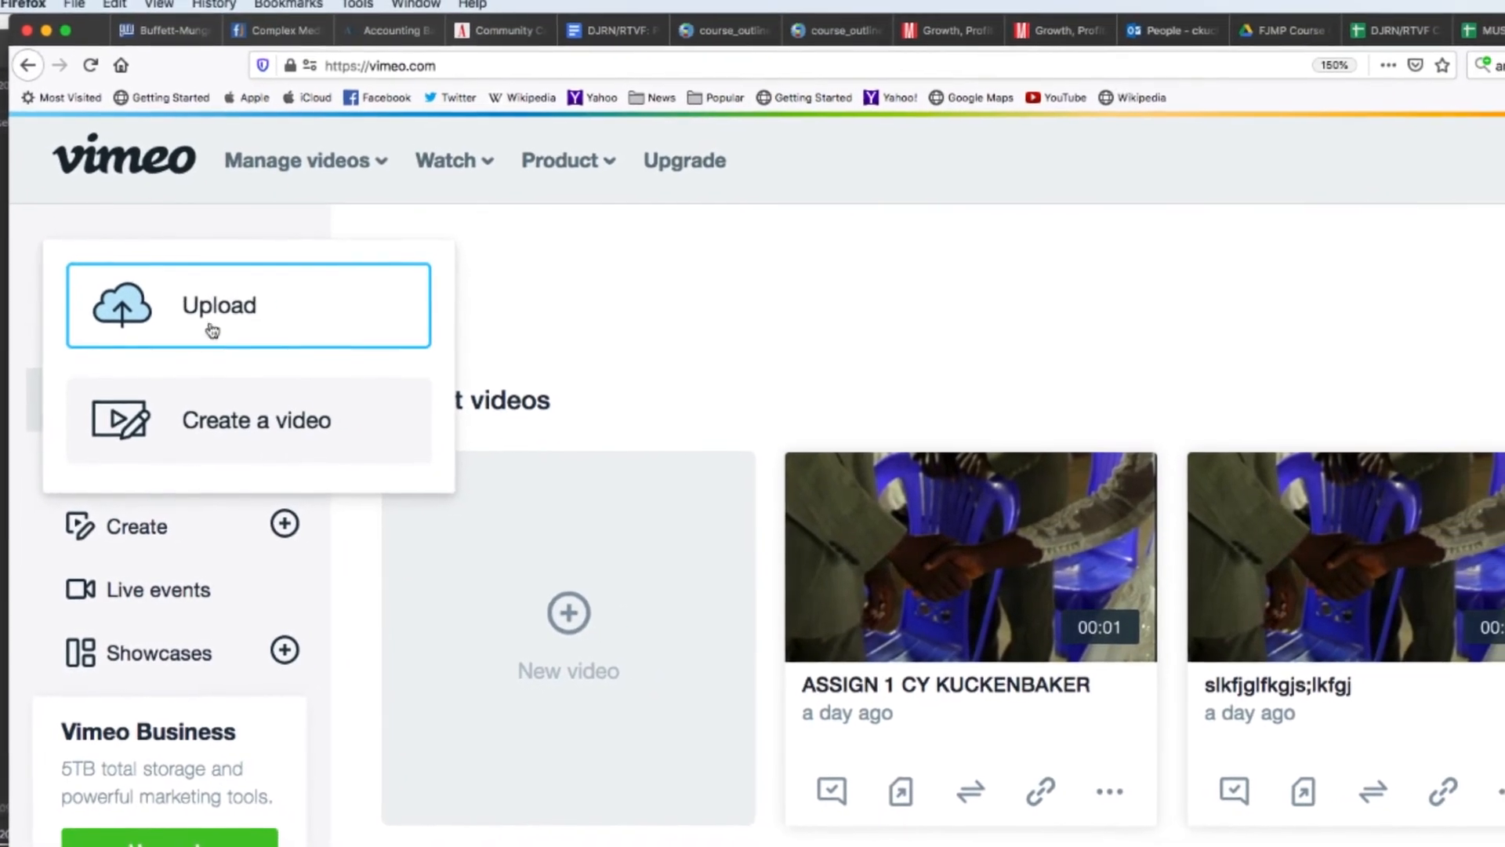
click(230, 320)
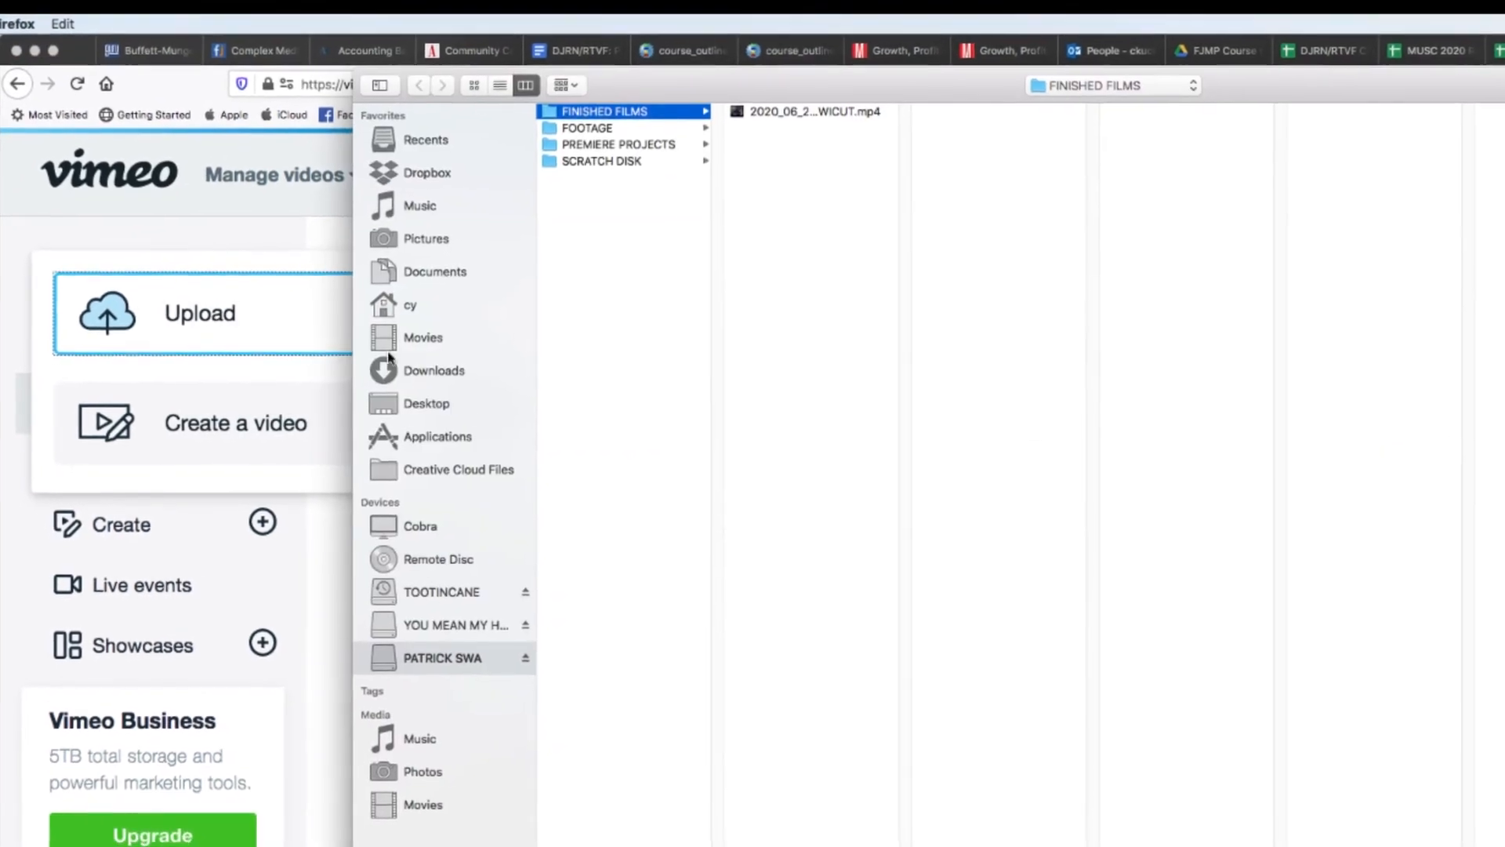
click(443, 622)
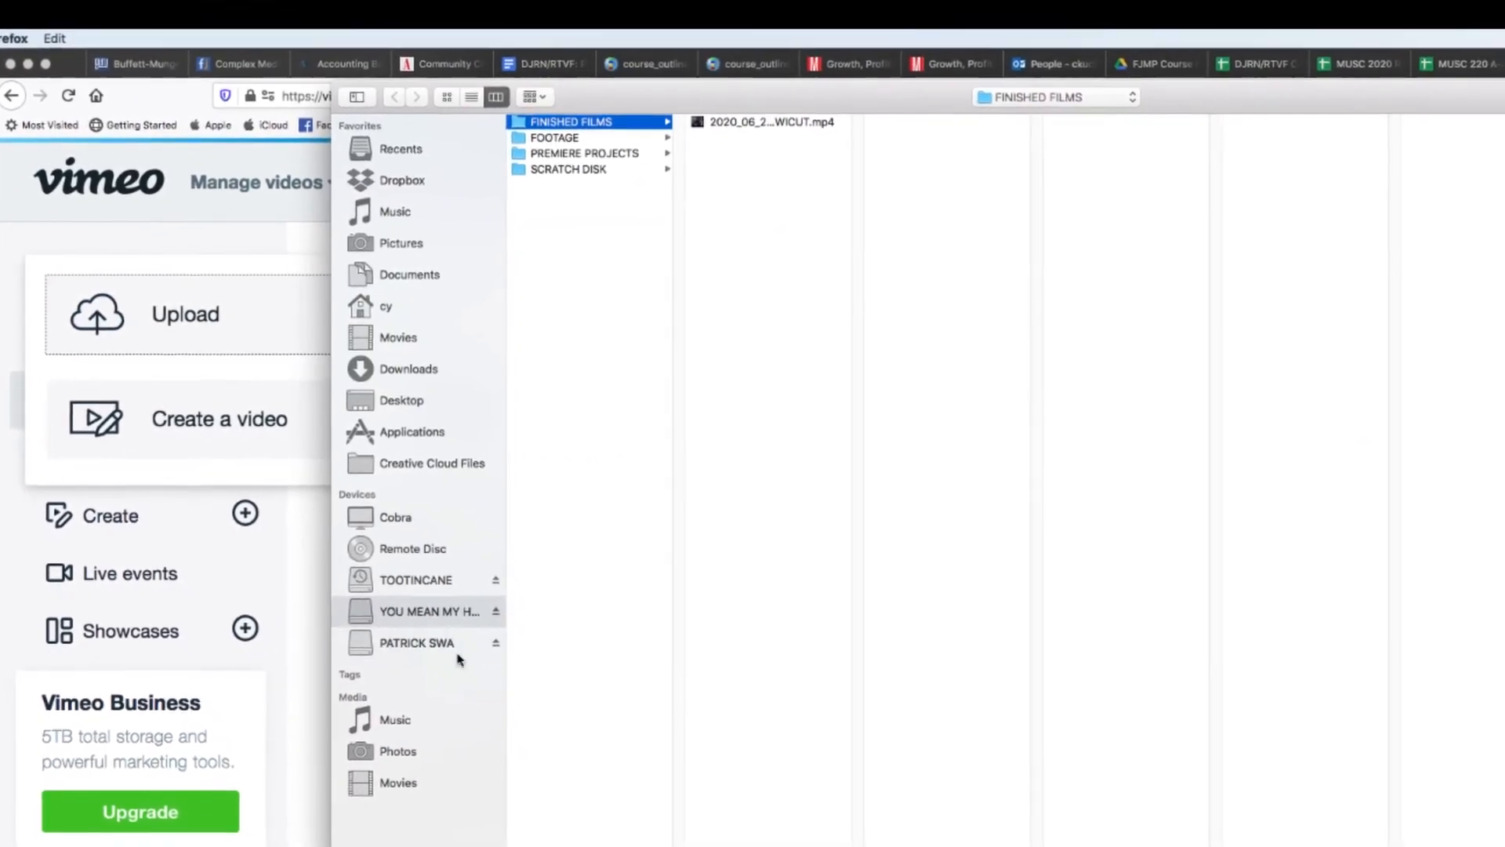
click(439, 578)
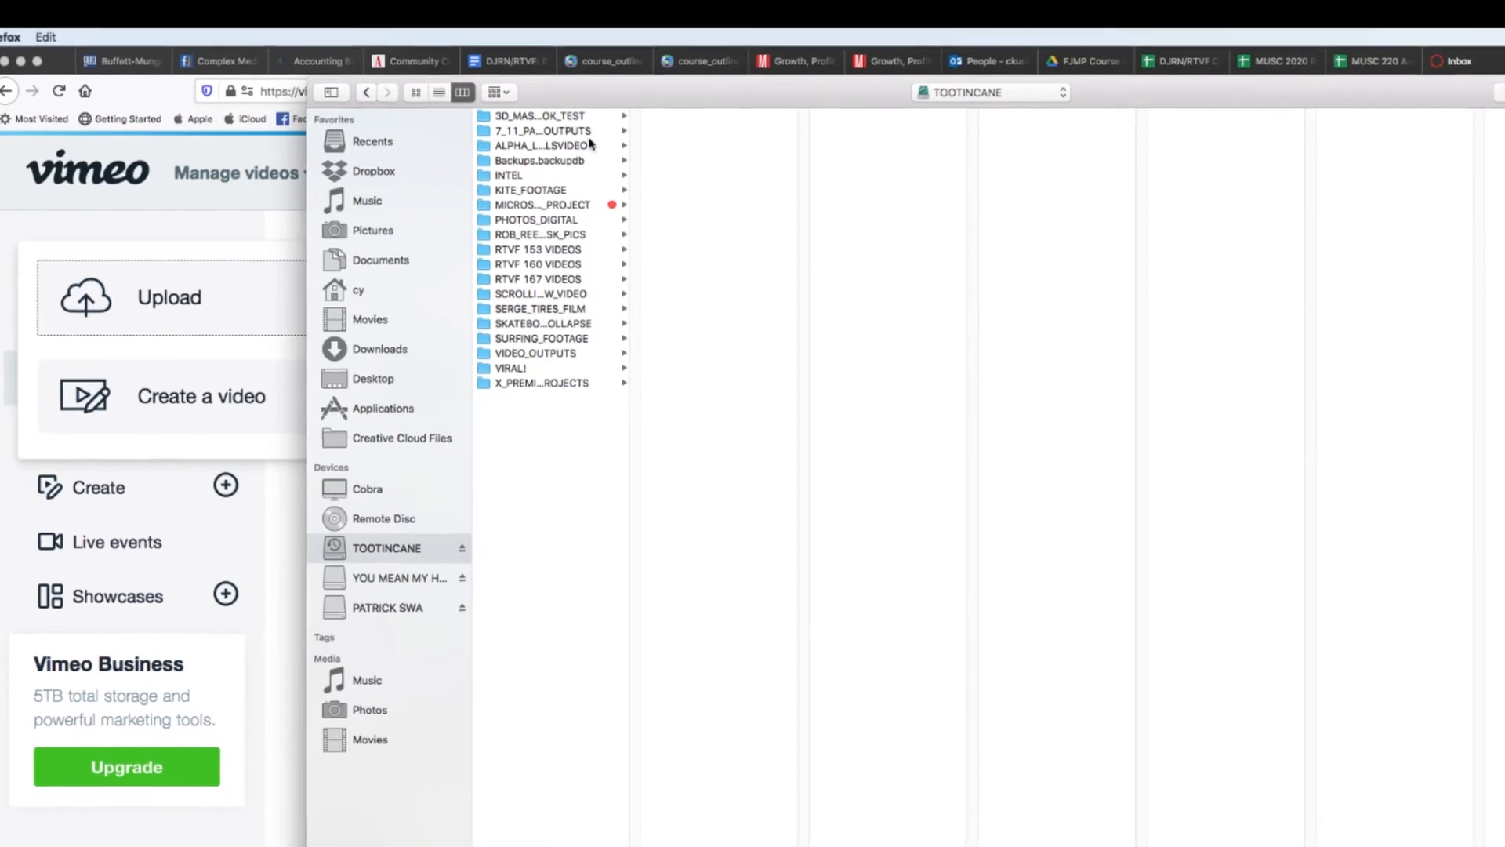
click(531, 245)
click(710, 172)
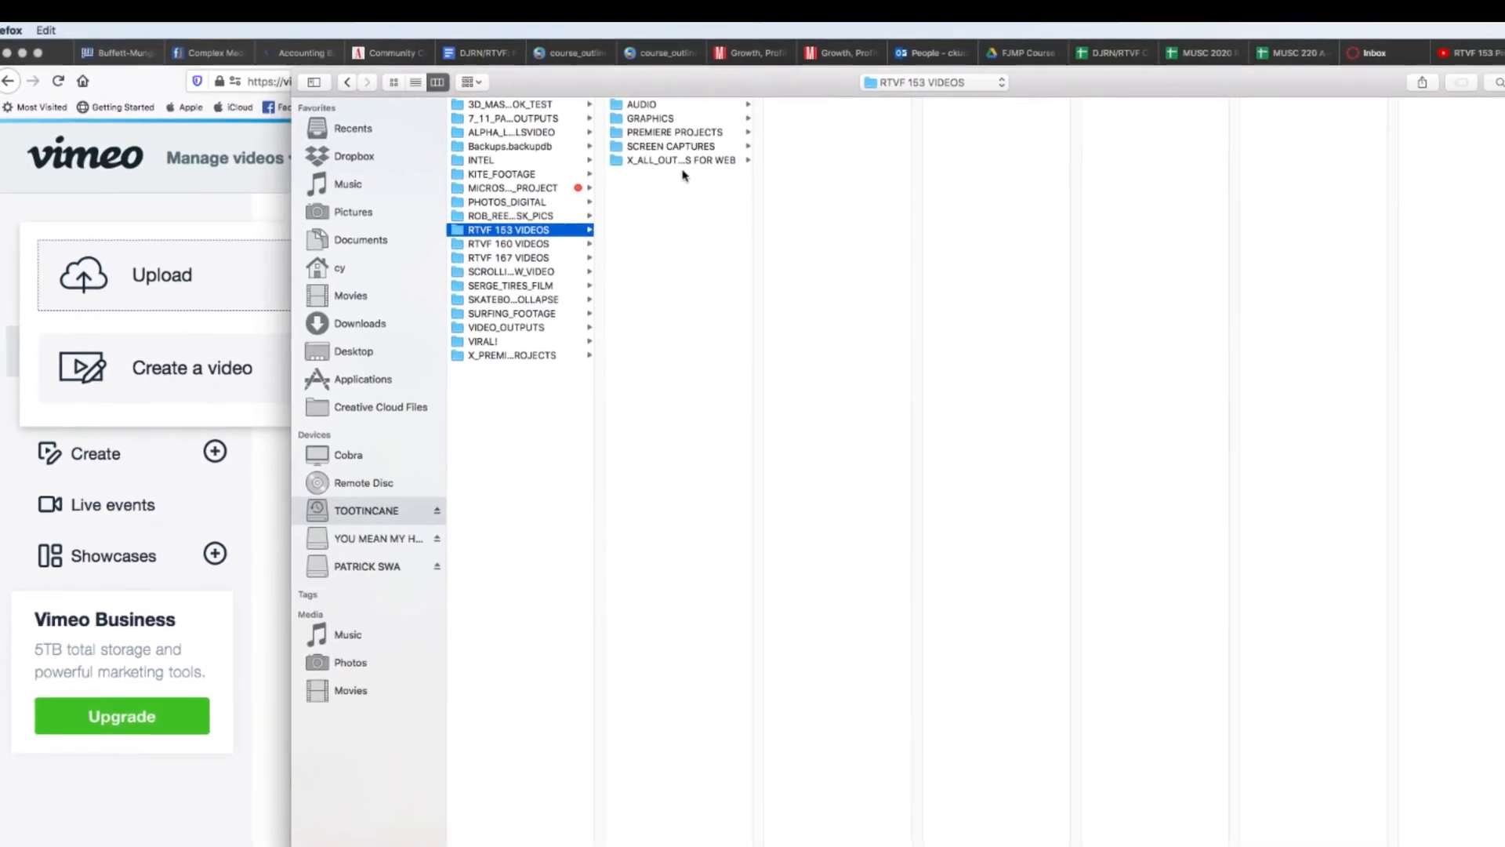
click(823, 170)
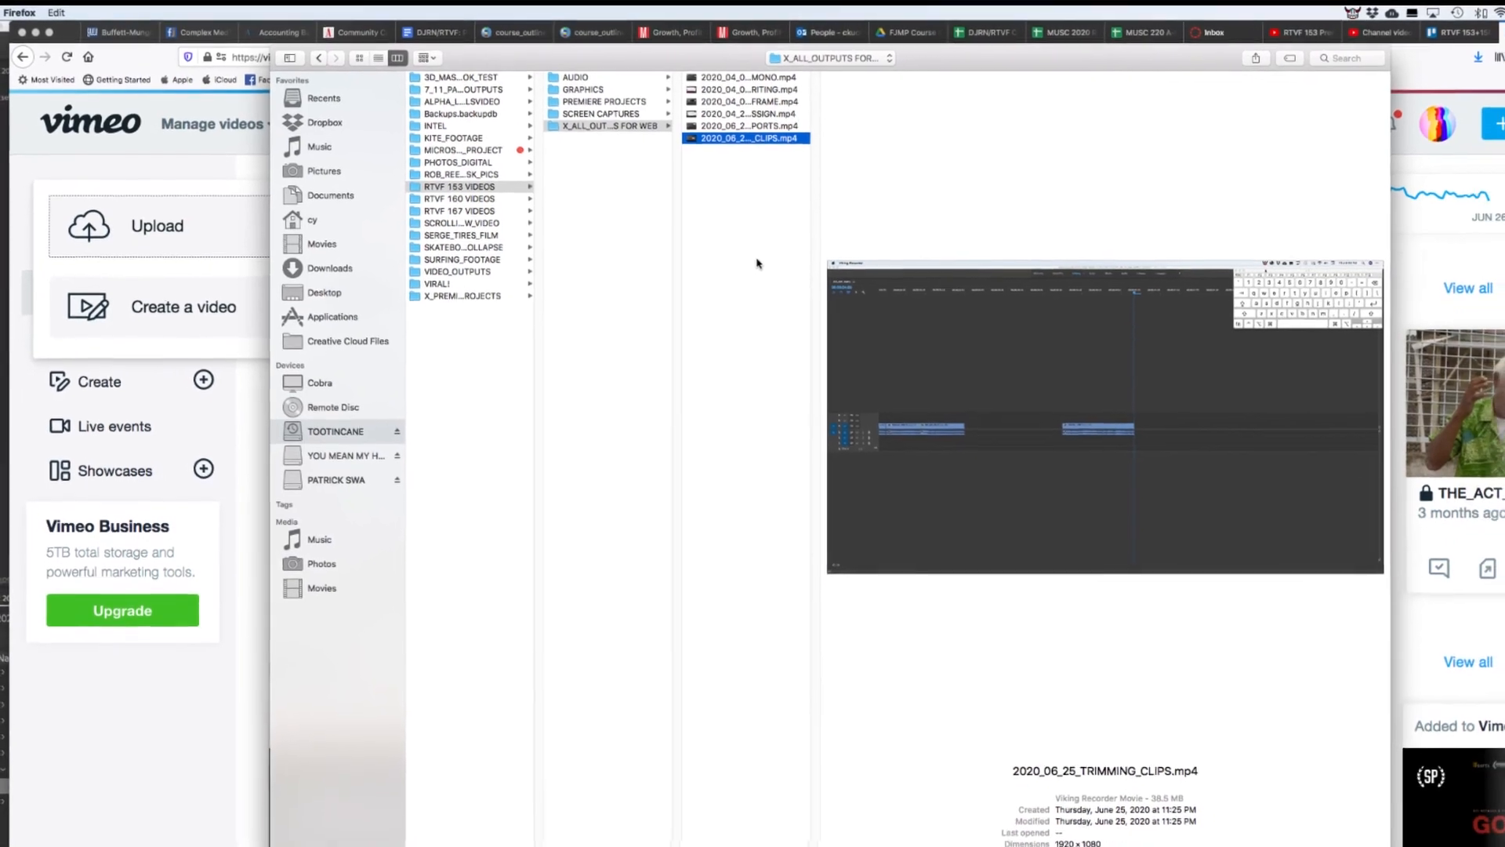
key(Return)
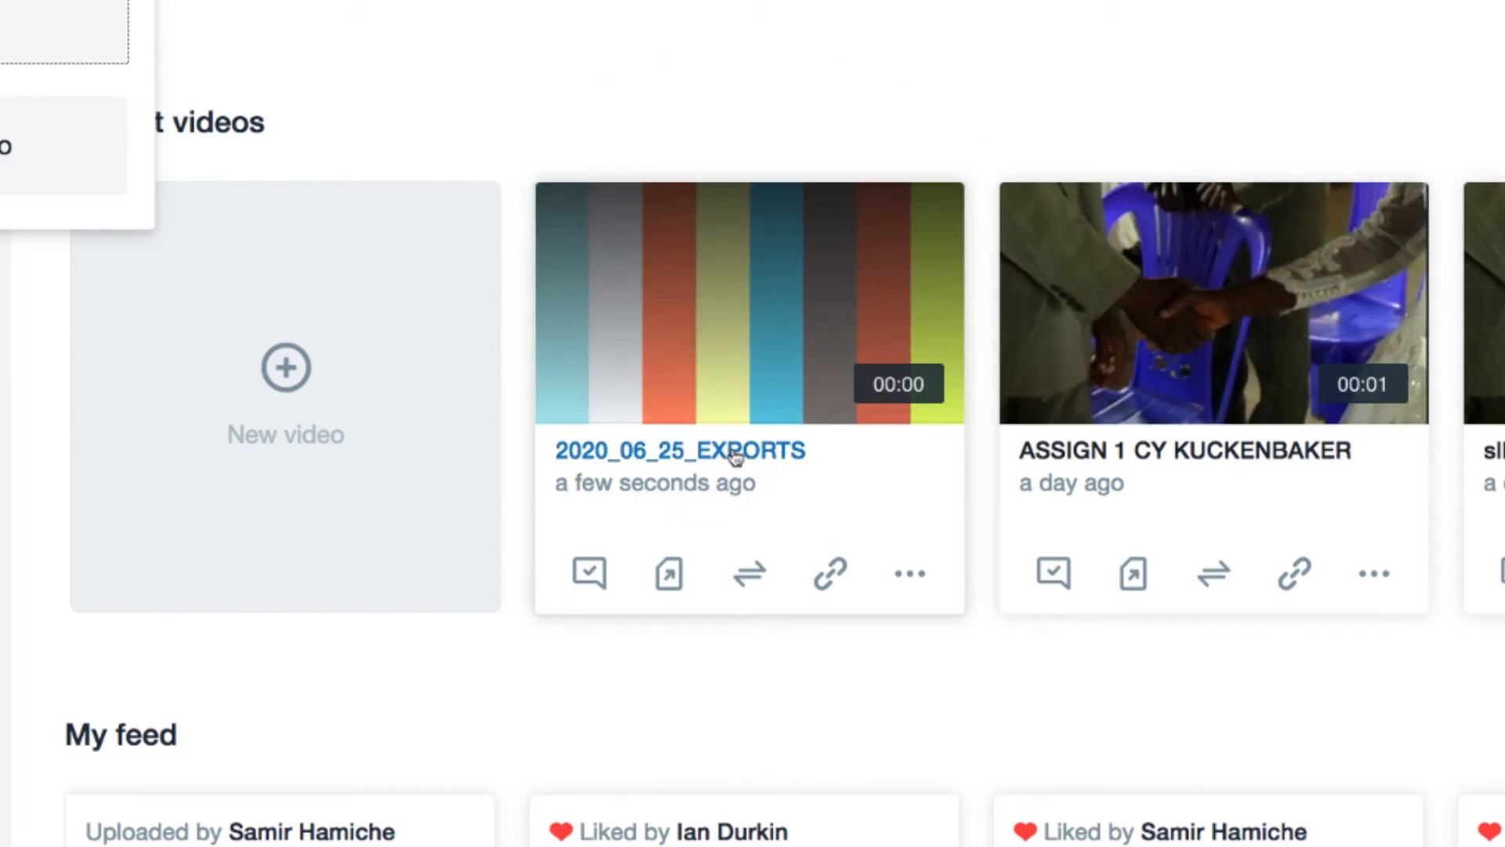
Change 2020_06_25_EXPORTS's title to 'Assign 1' plus the student's name and save
click(706, 445)
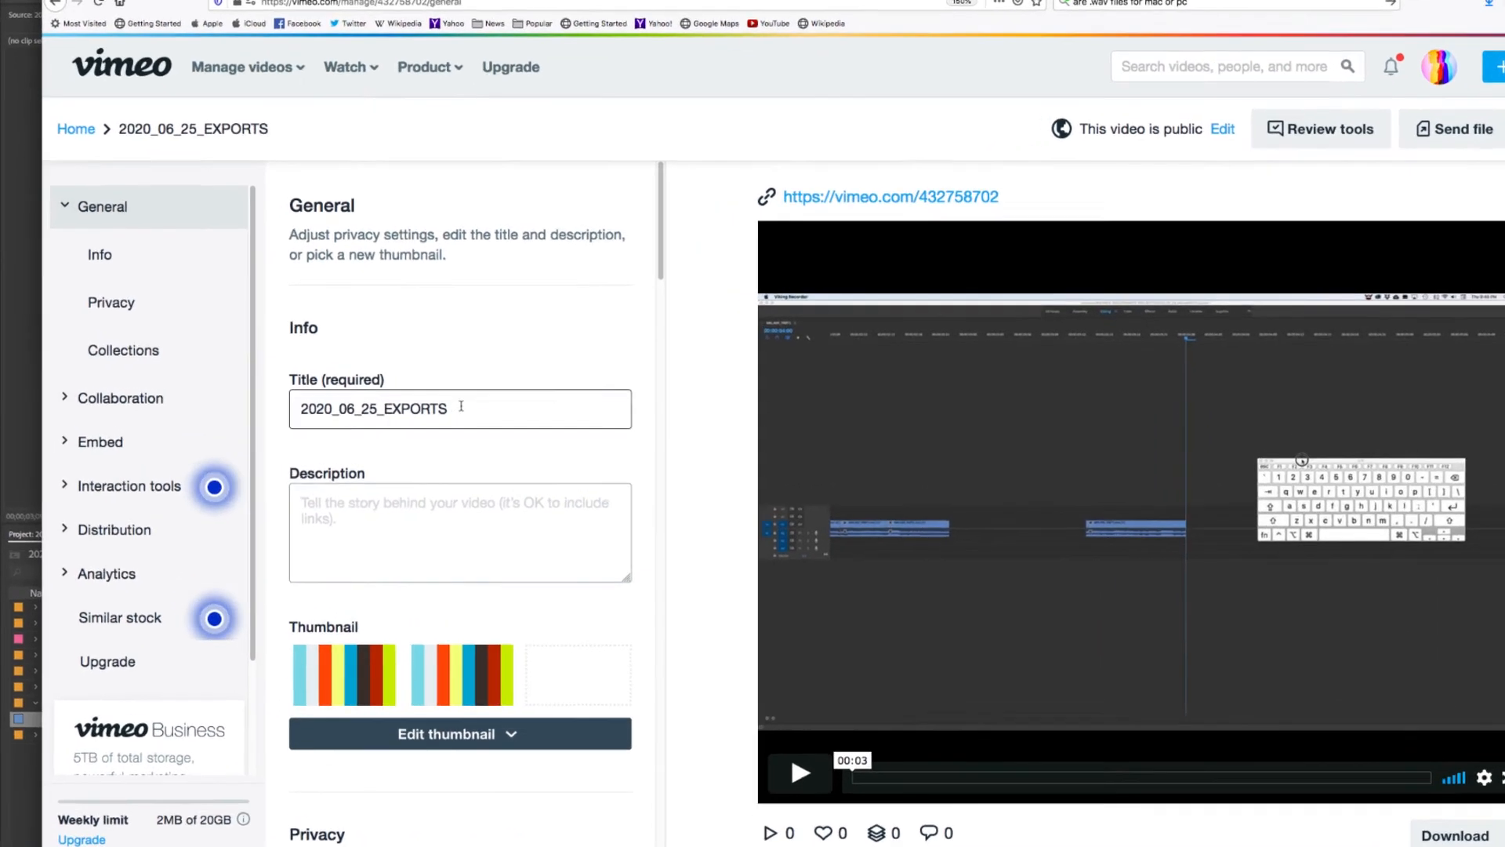
double_click(461, 405)
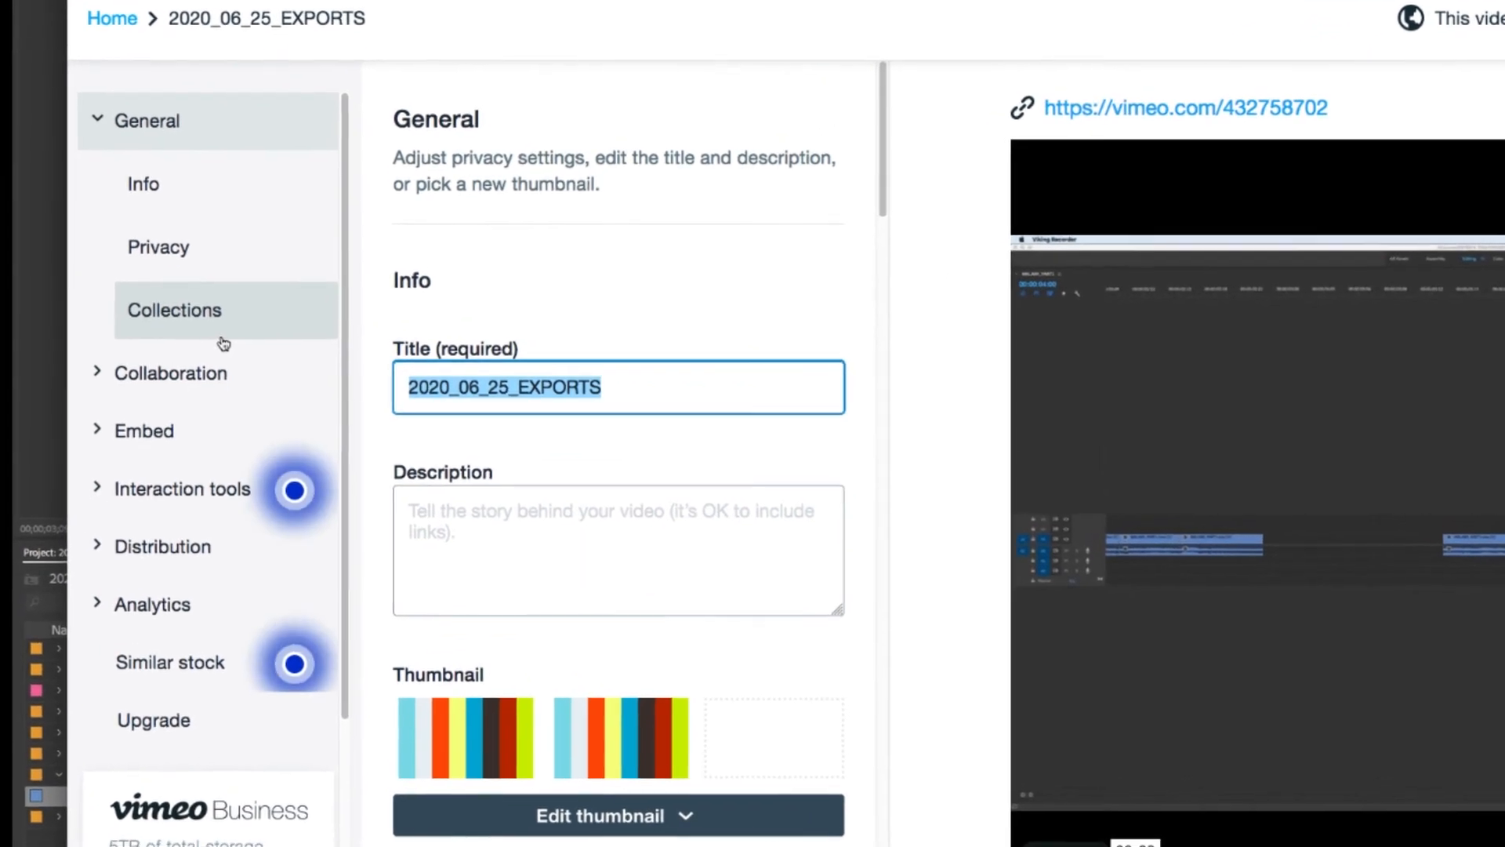
text(A)
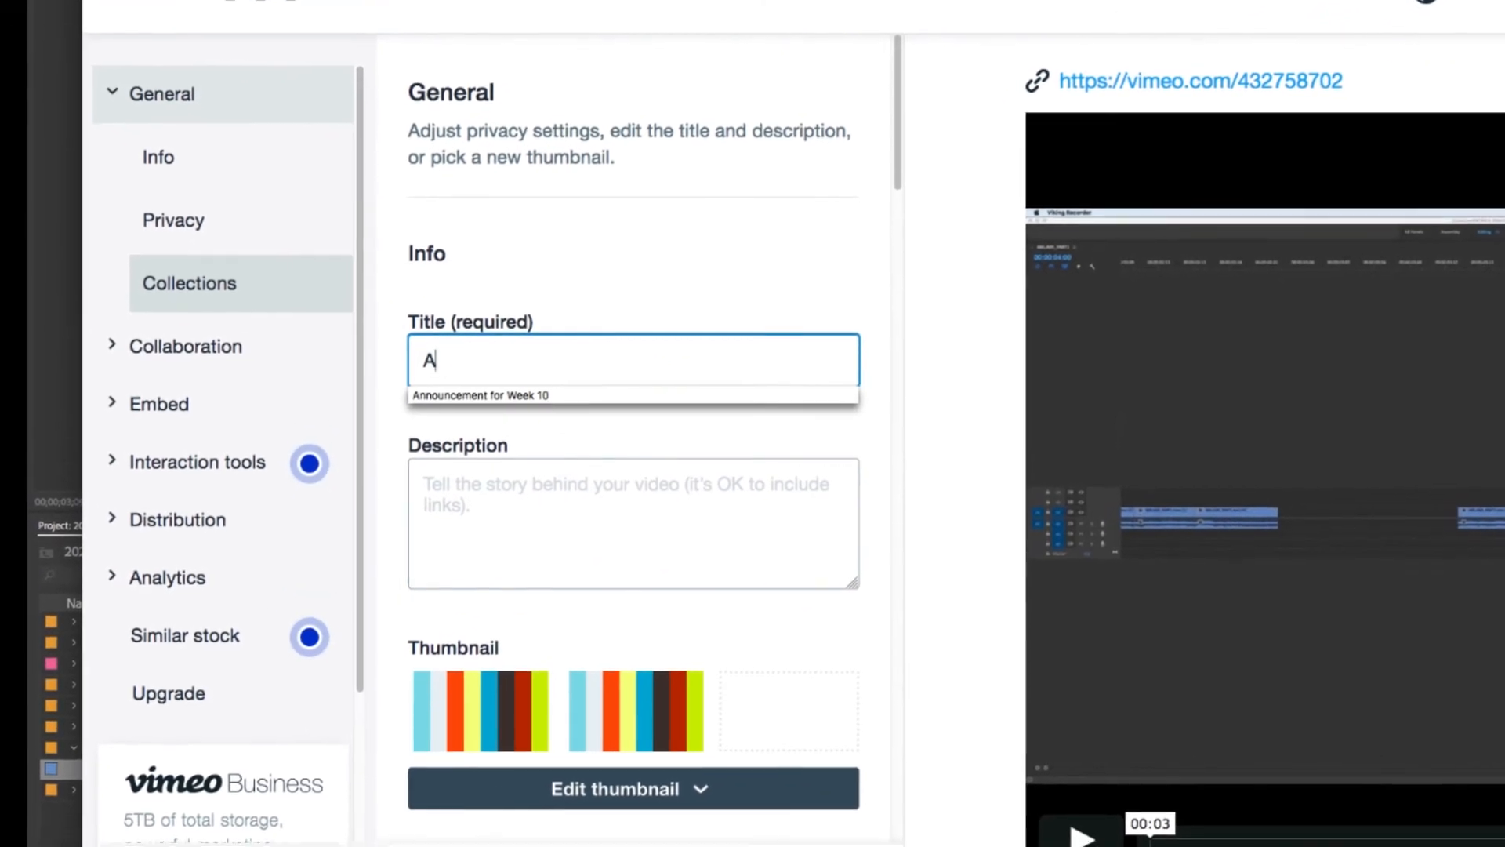
text(ssign)
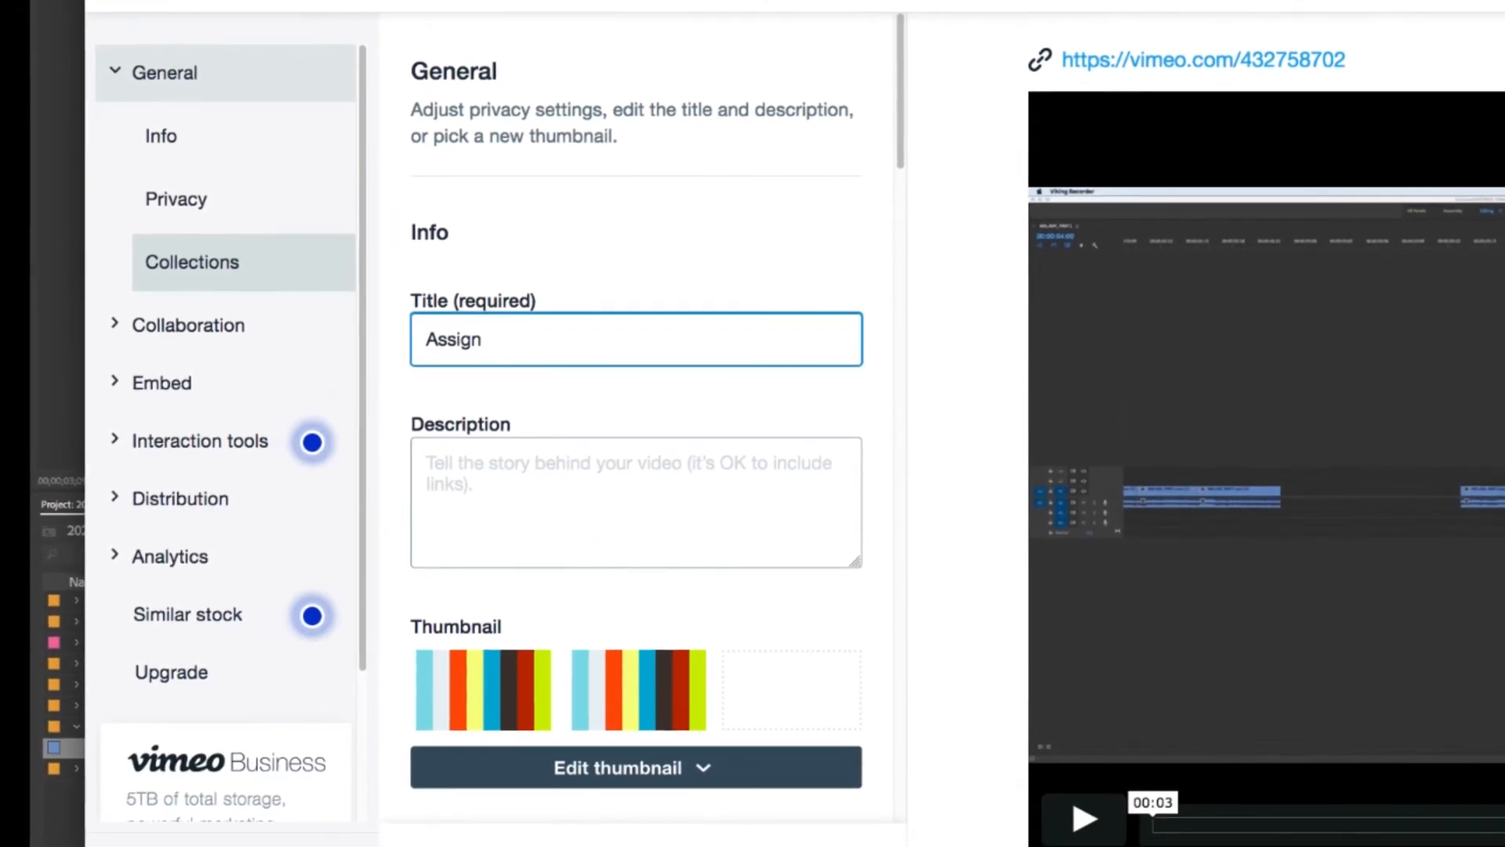
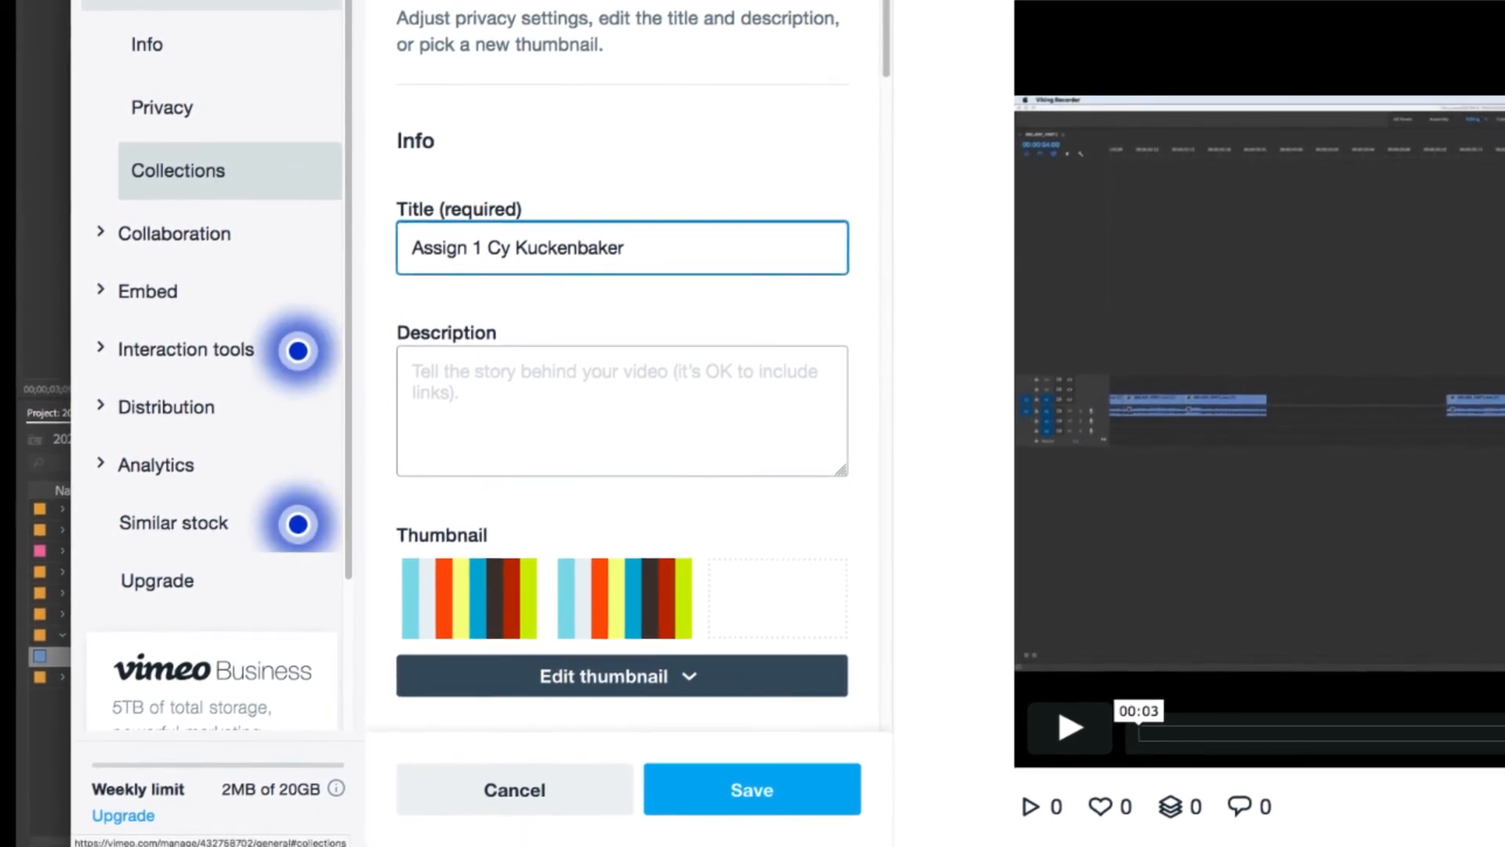
click(718, 775)
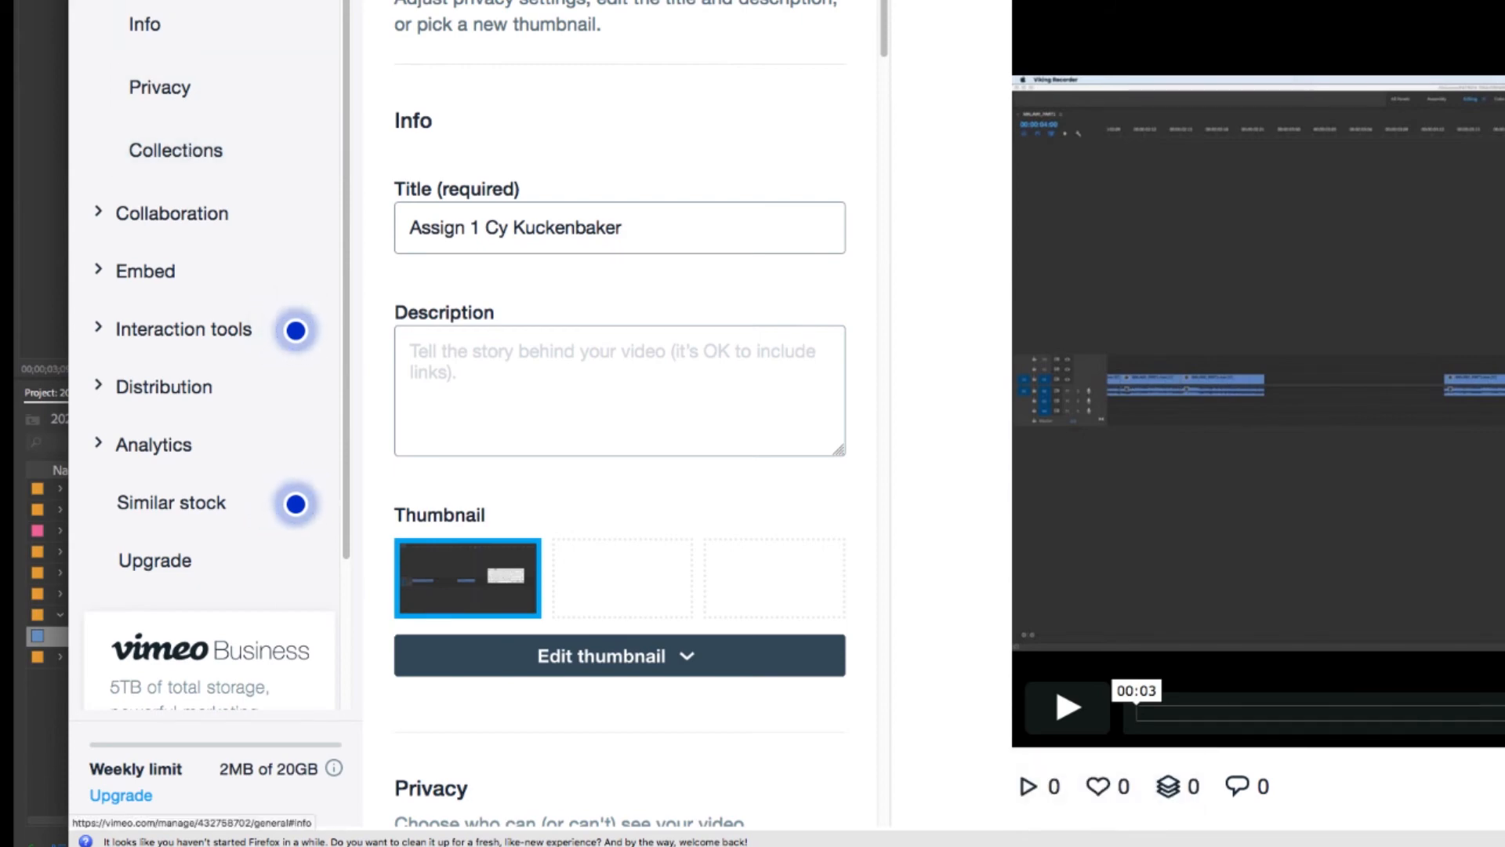
Tick RTVF 153 SUMMER 2020 under the video's Collections groups and save the change
click(195, 150)
scroll(616, 300, down, 20)
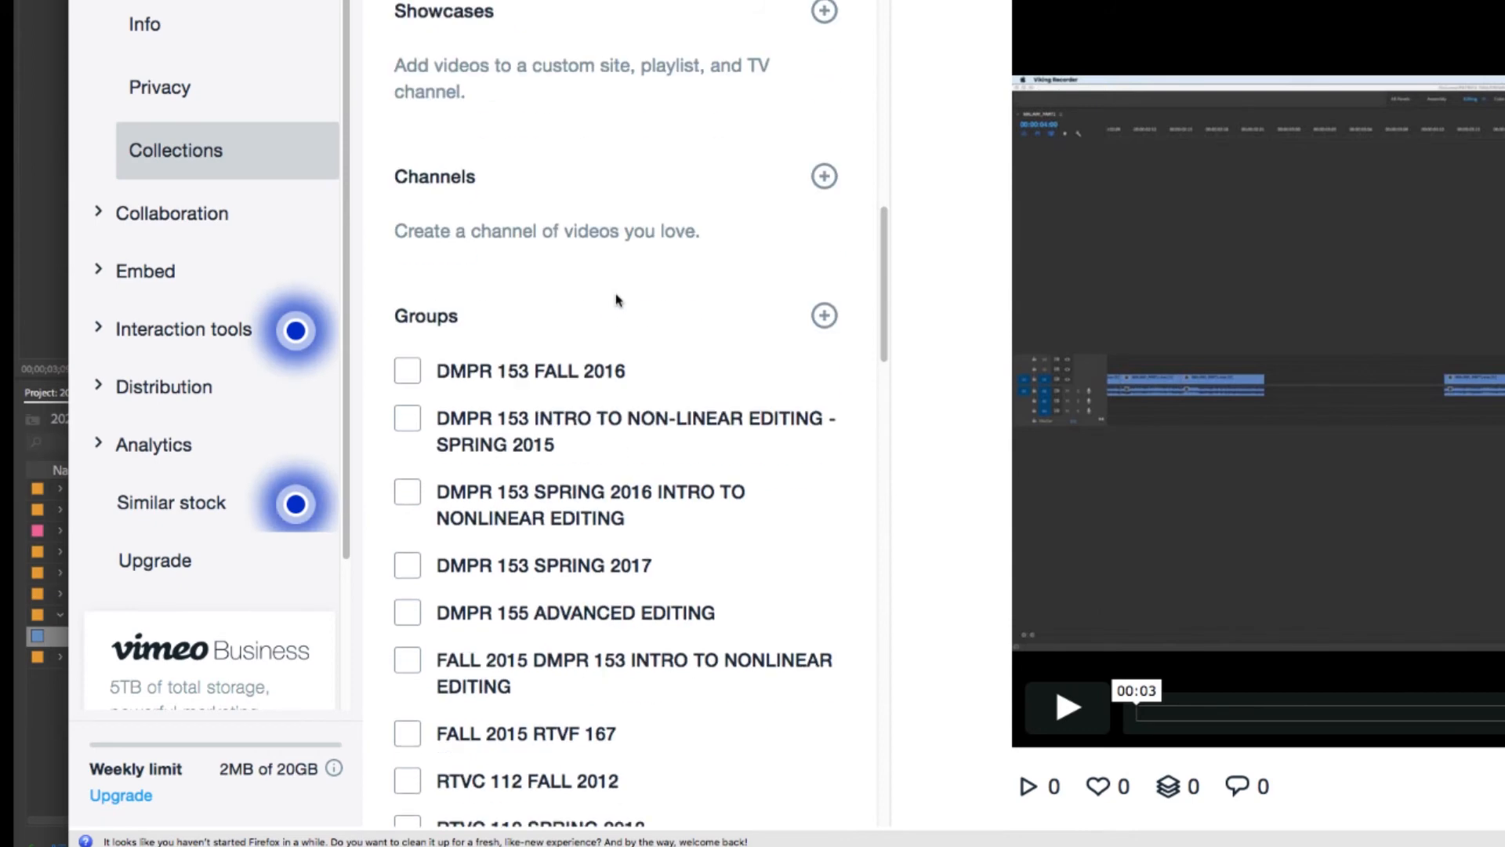
scroll(616, 300, down, 3)
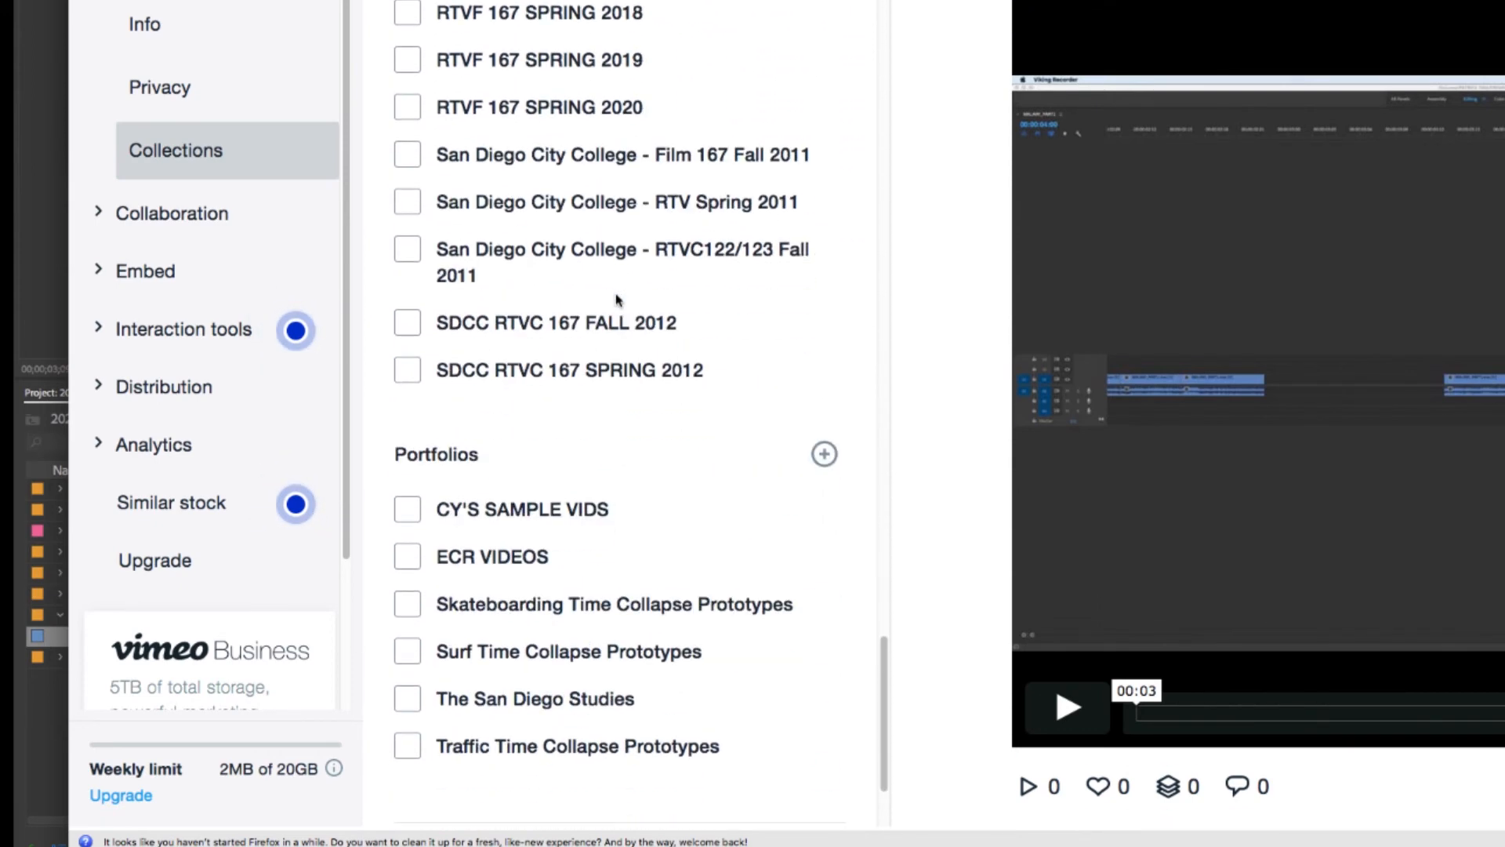
scroll(615, 296, up, 10)
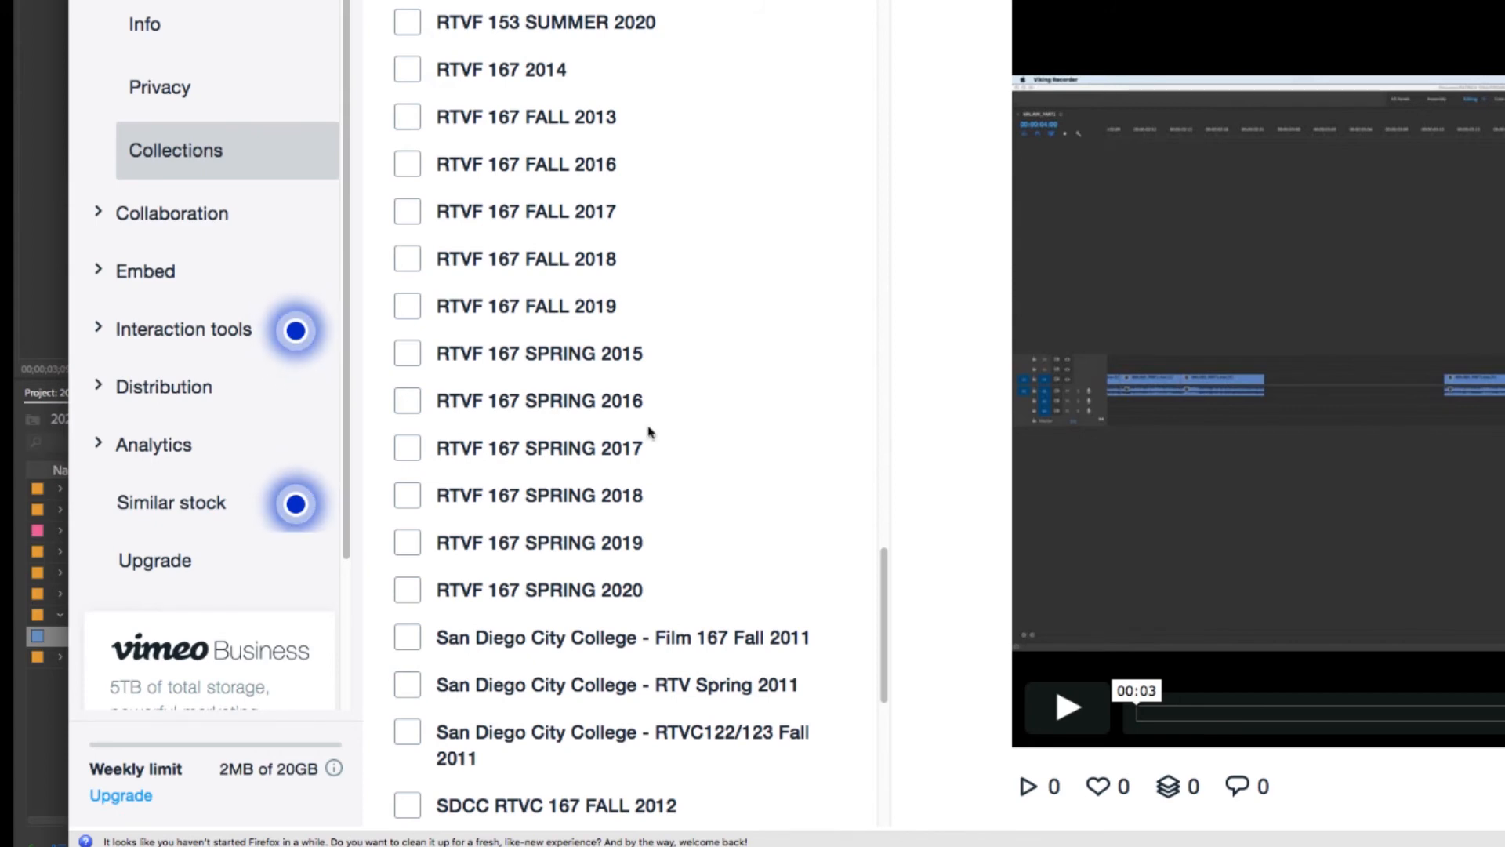
scroll(650, 429, down, 3)
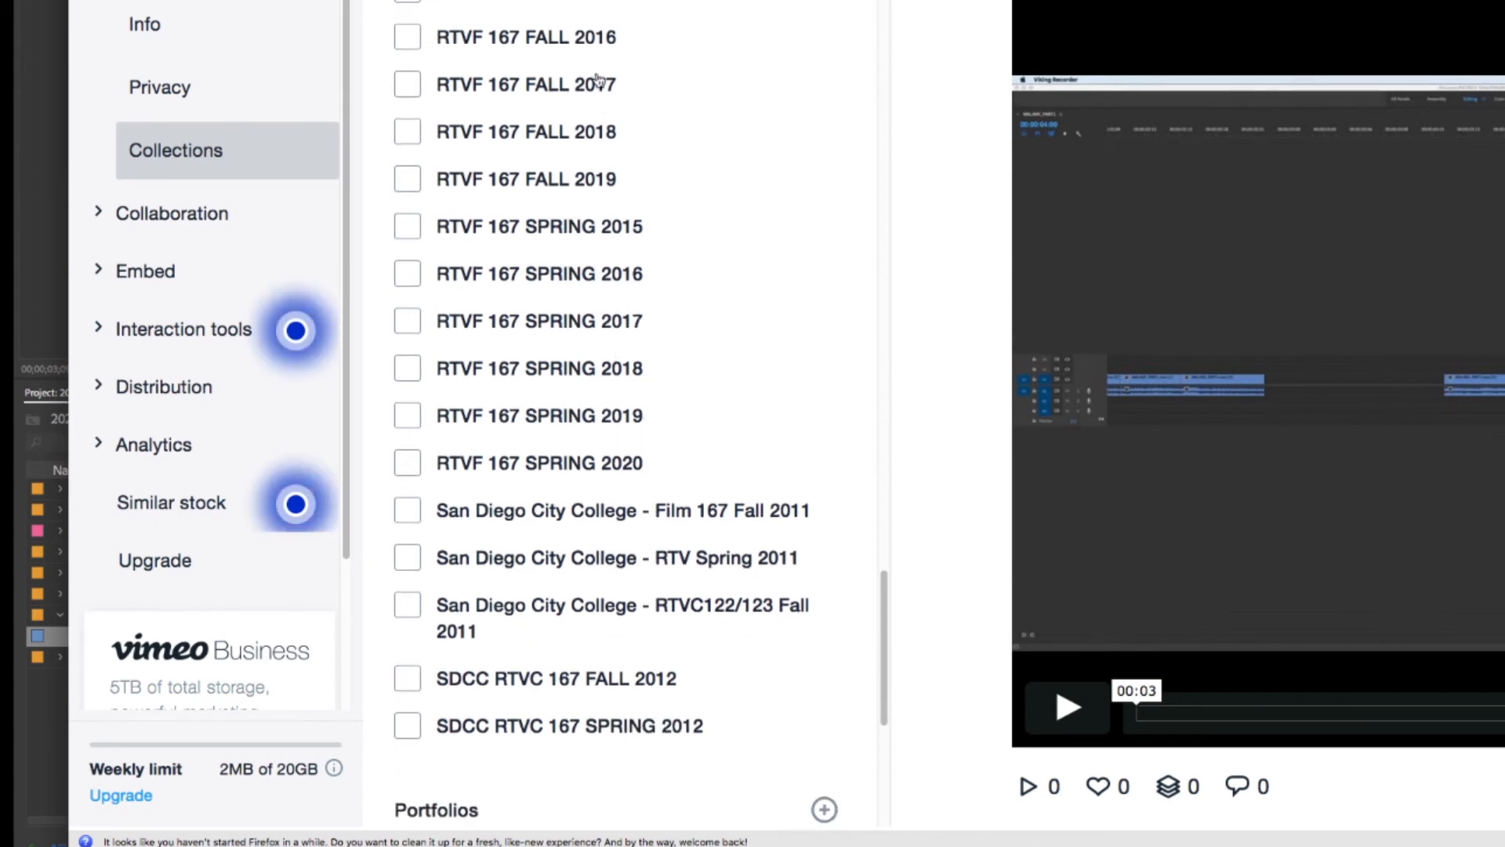
scroll(607, 404, up, 8)
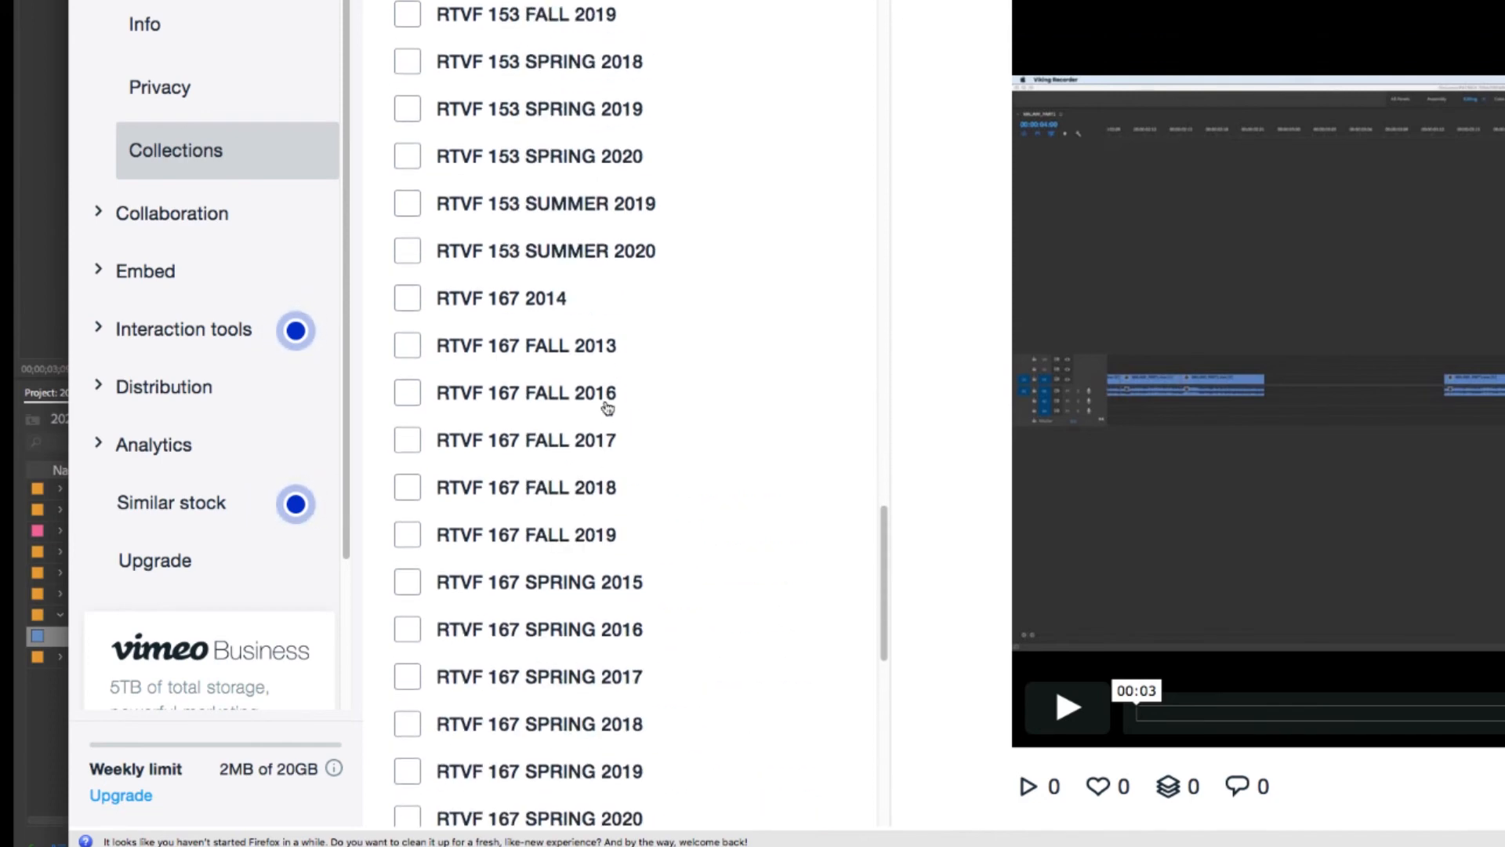
click(407, 251)
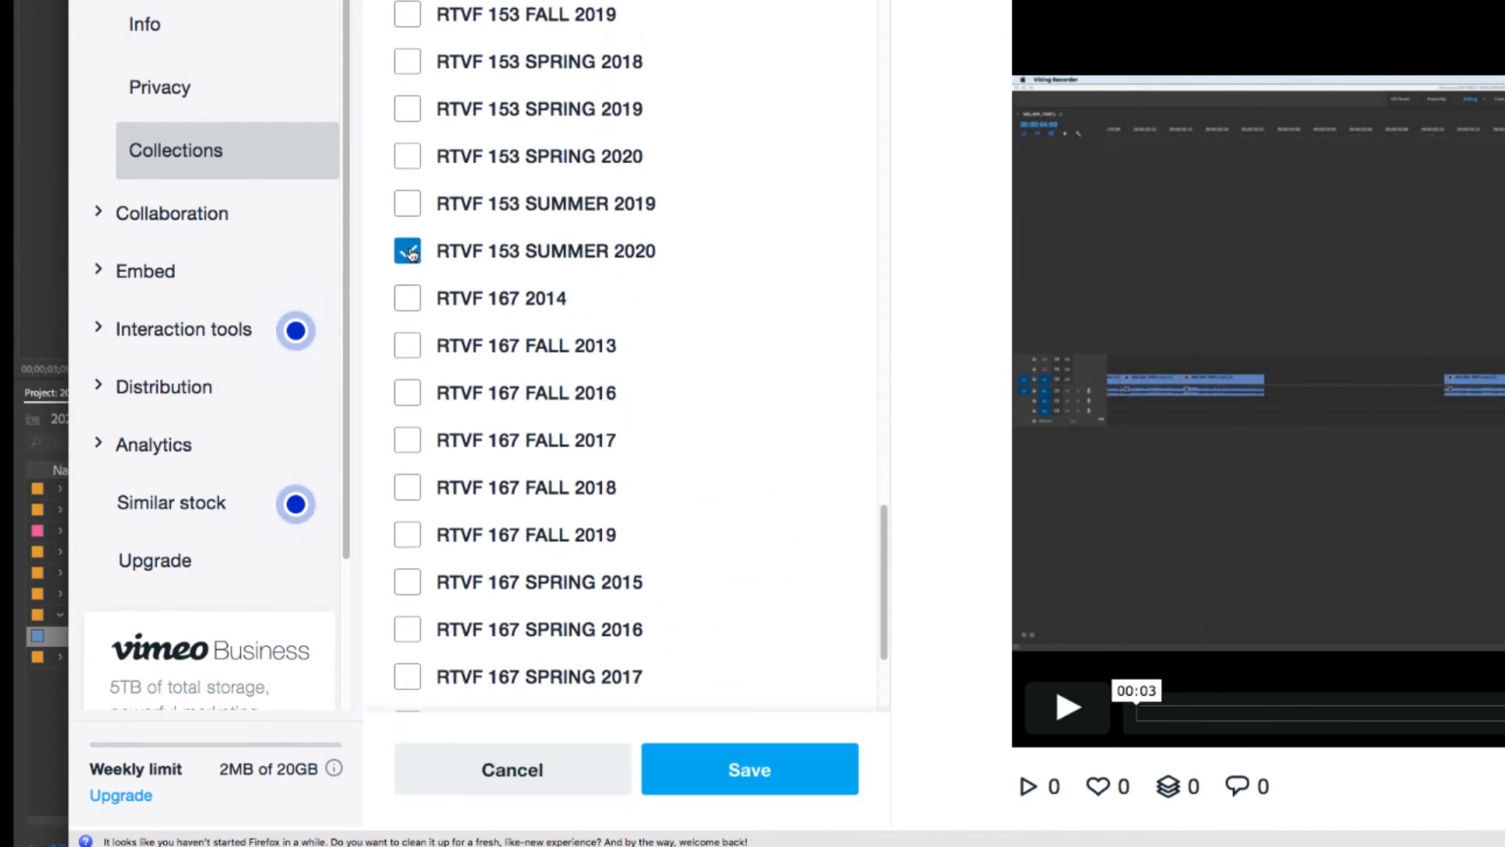
click(783, 765)
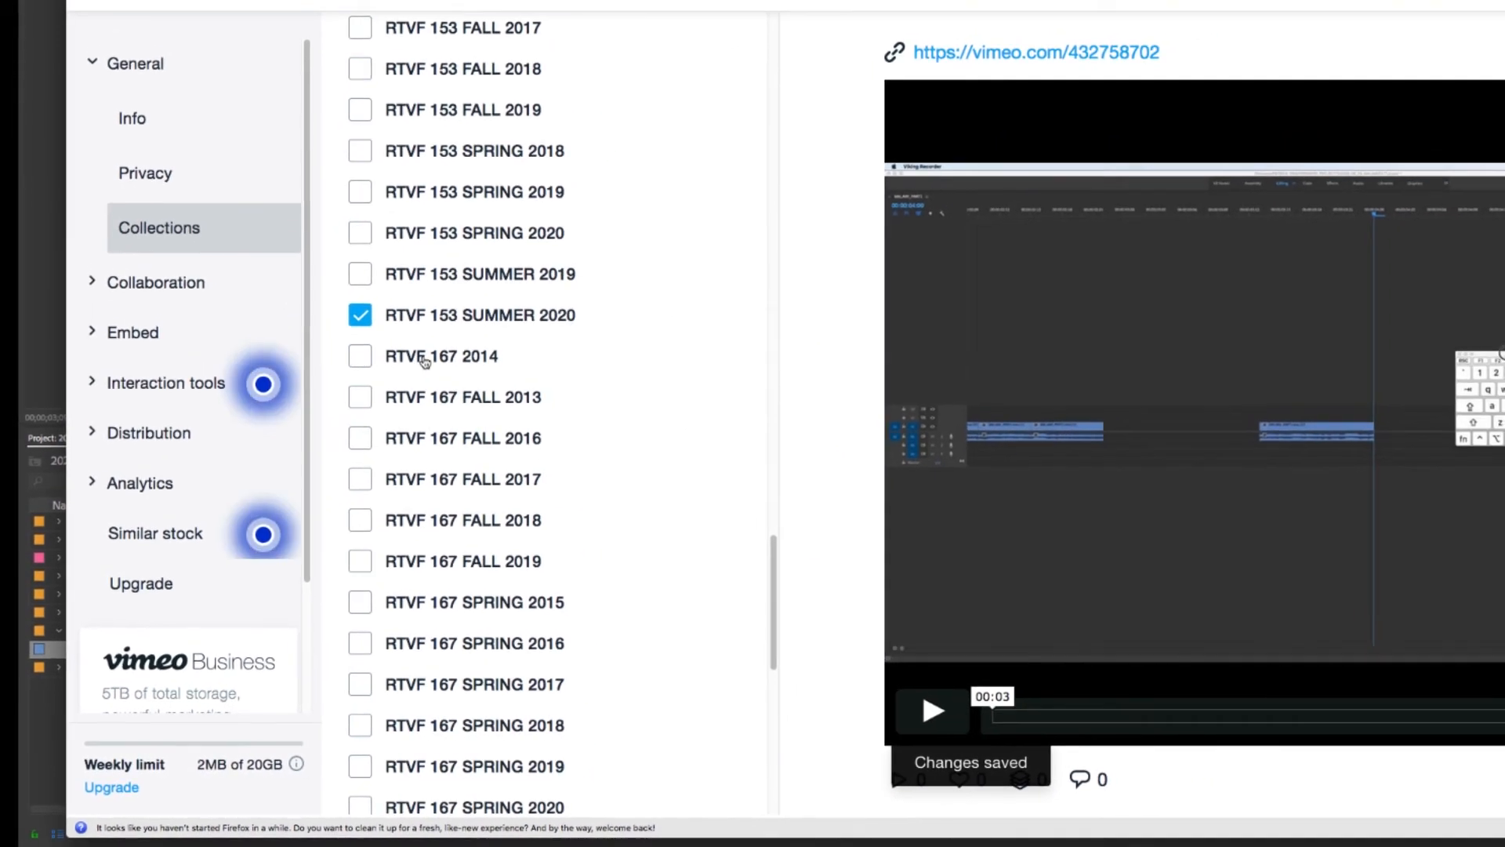
Open the Collections page from the avatar menu in a new tab and switch to it
mouse_move(1421, 14)
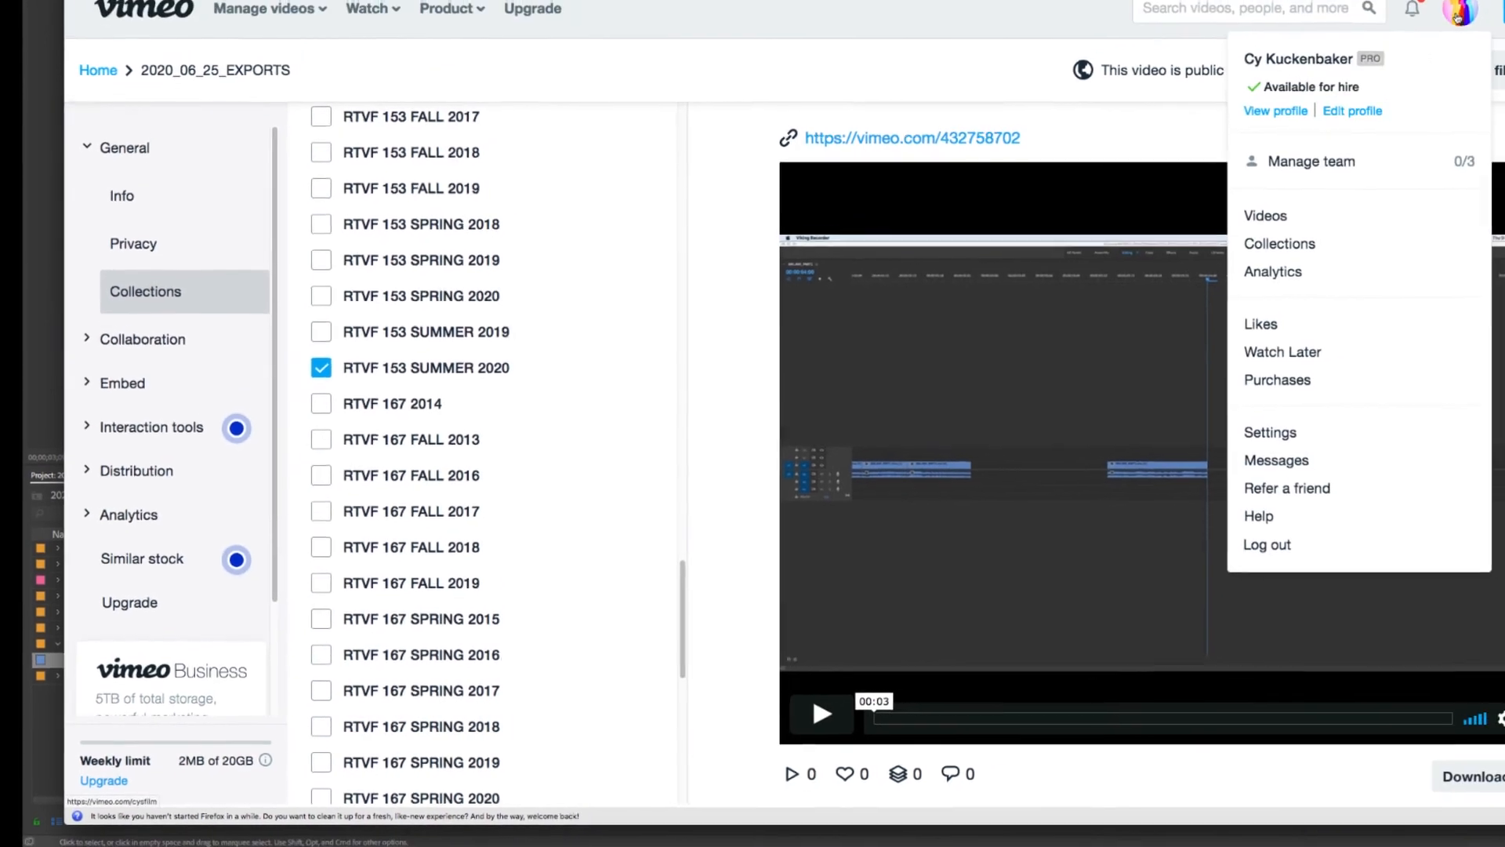
right_click(1226, 285)
click(1262, 295)
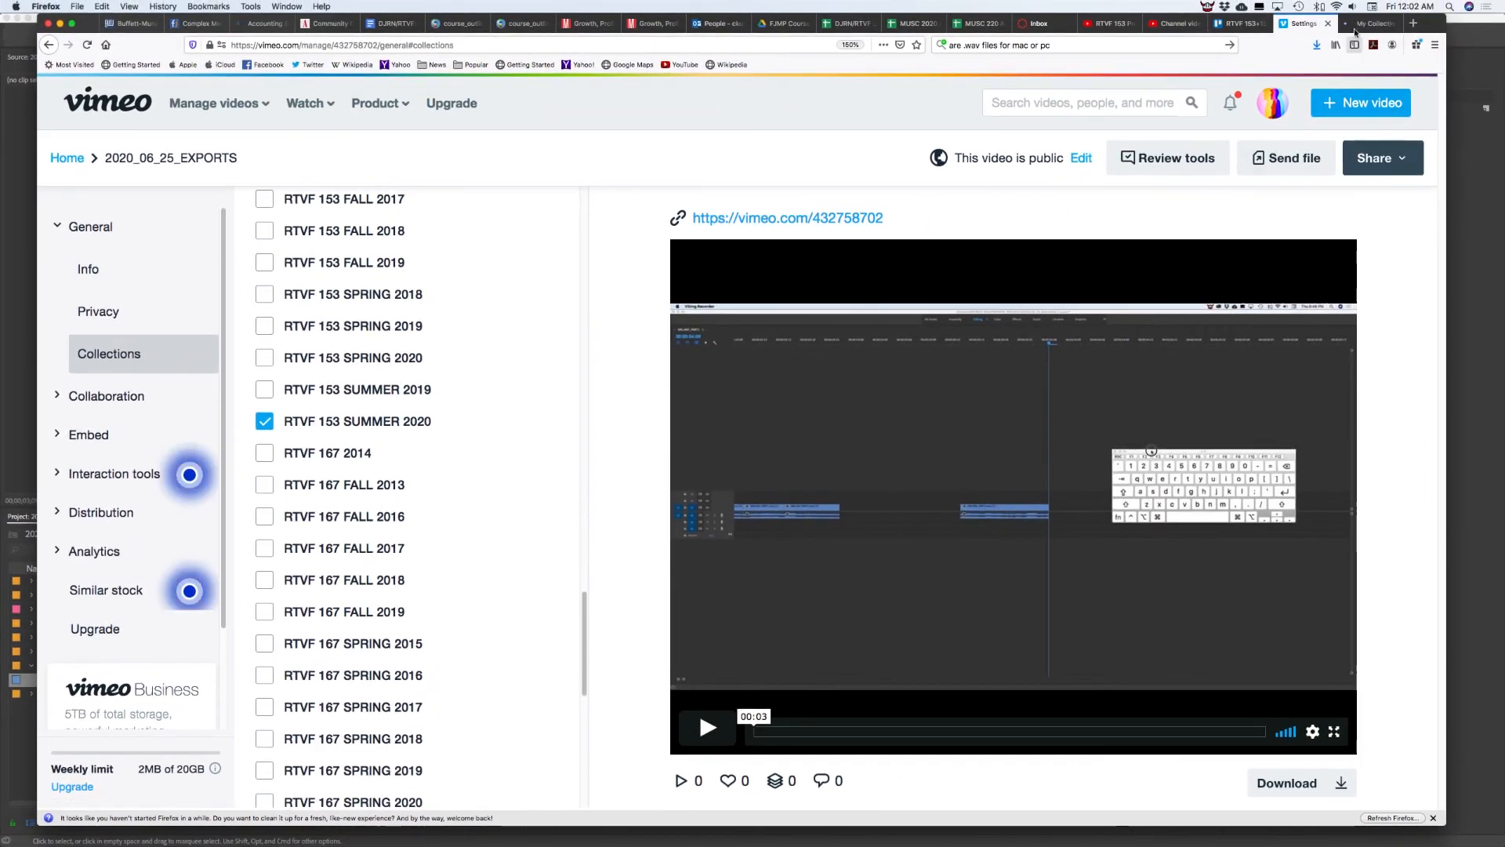
click(1355, 25)
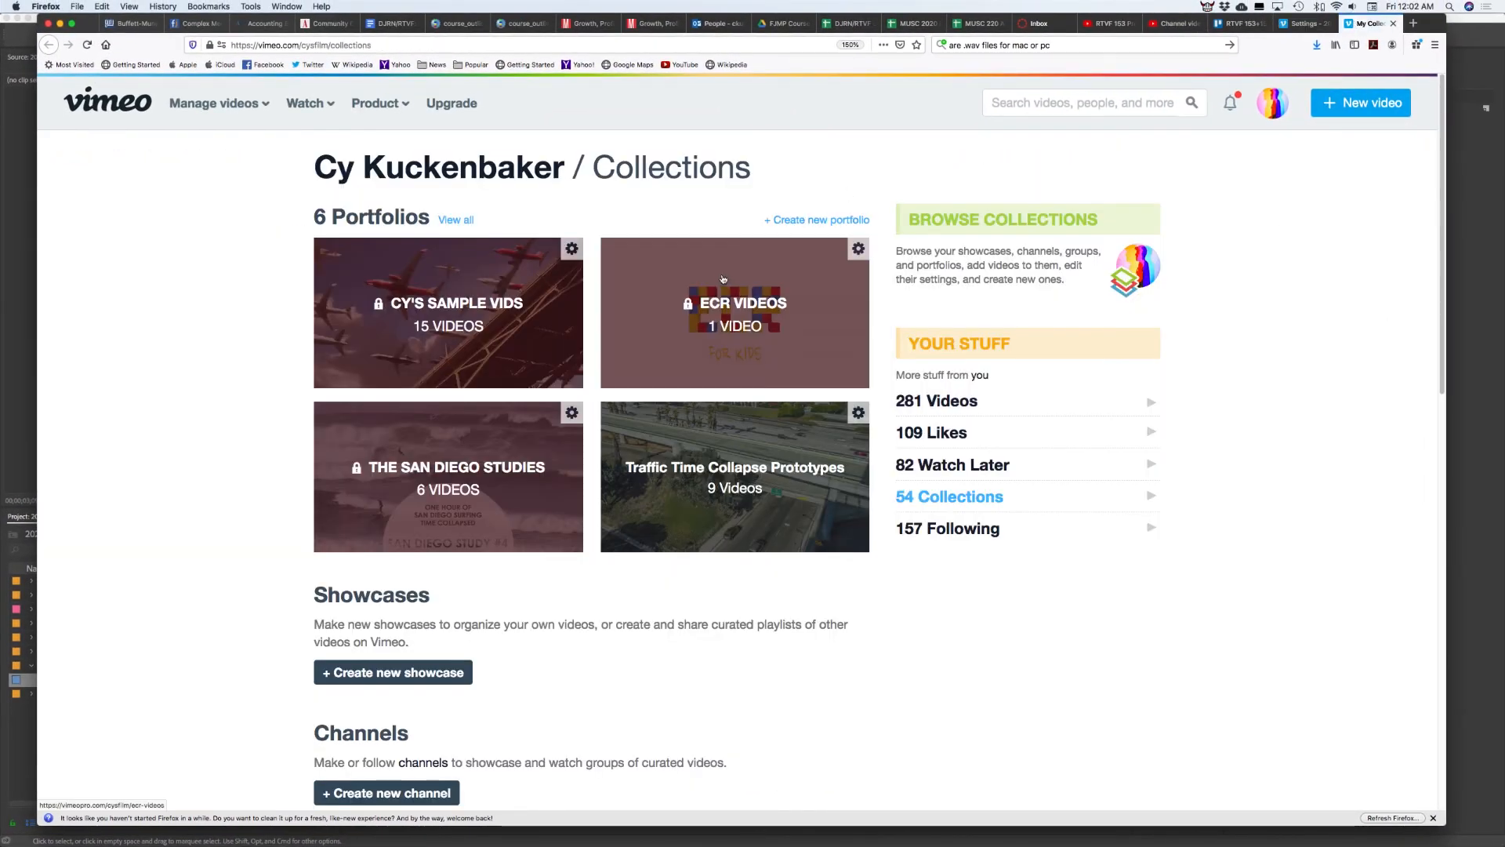
View all 48 groups and open the RTVF 153 SUMMER 2020 group page showing Assign 1
scroll(412, 249, down, 5)
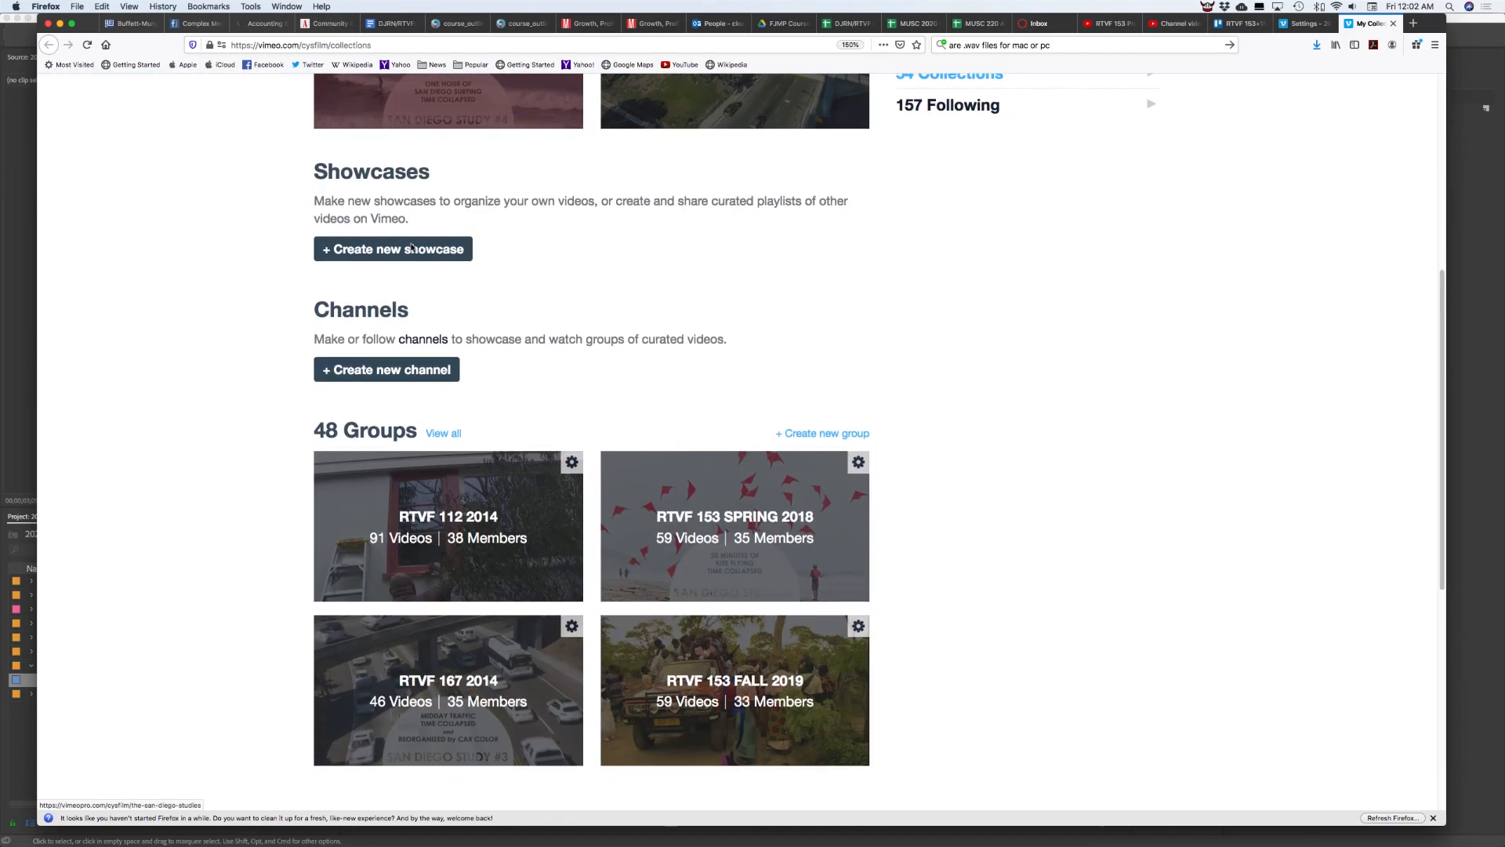
click(441, 409)
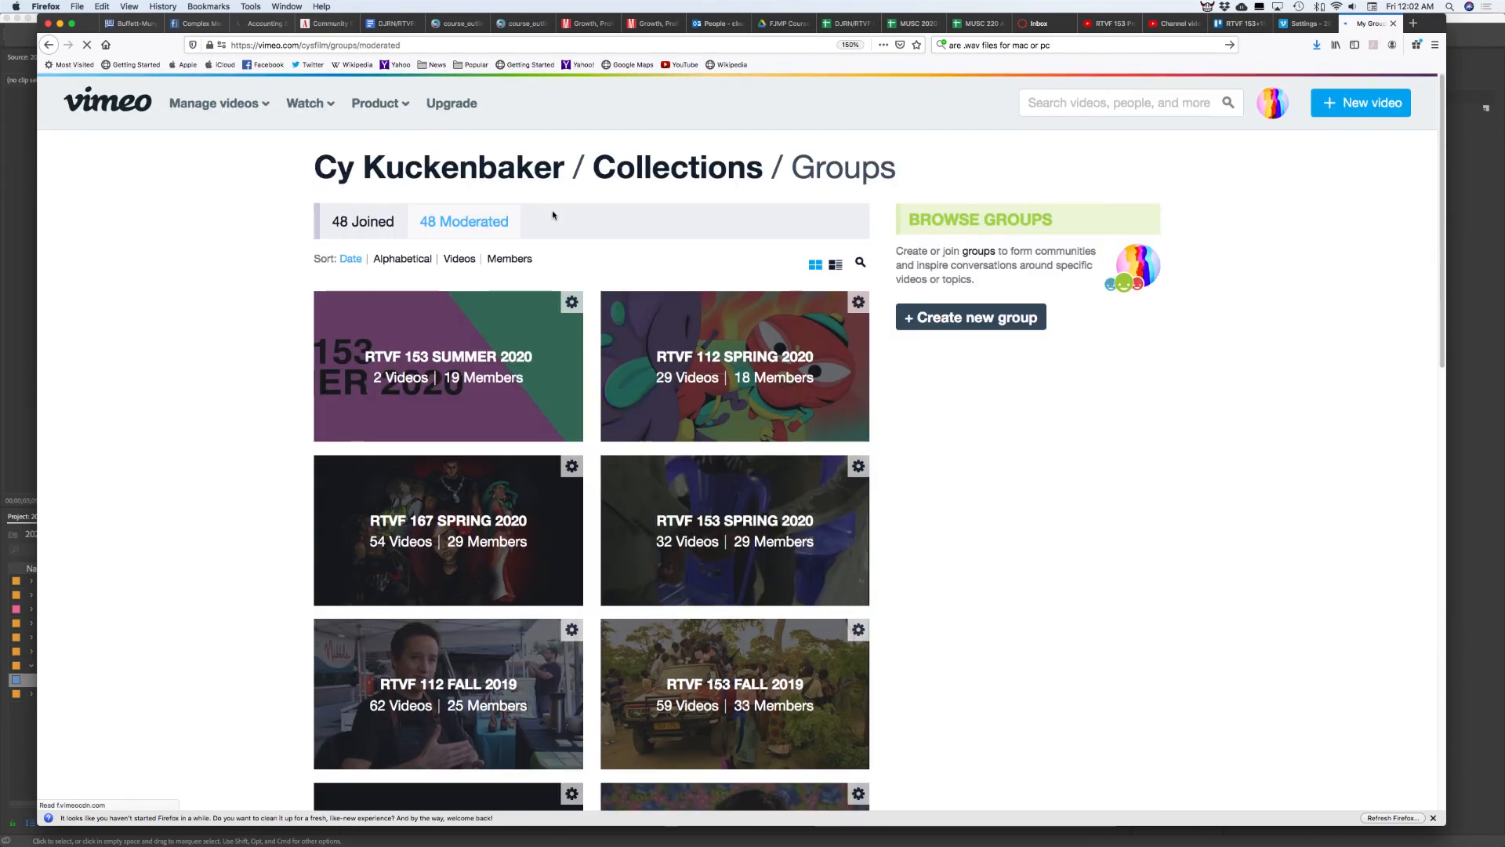
click(507, 362)
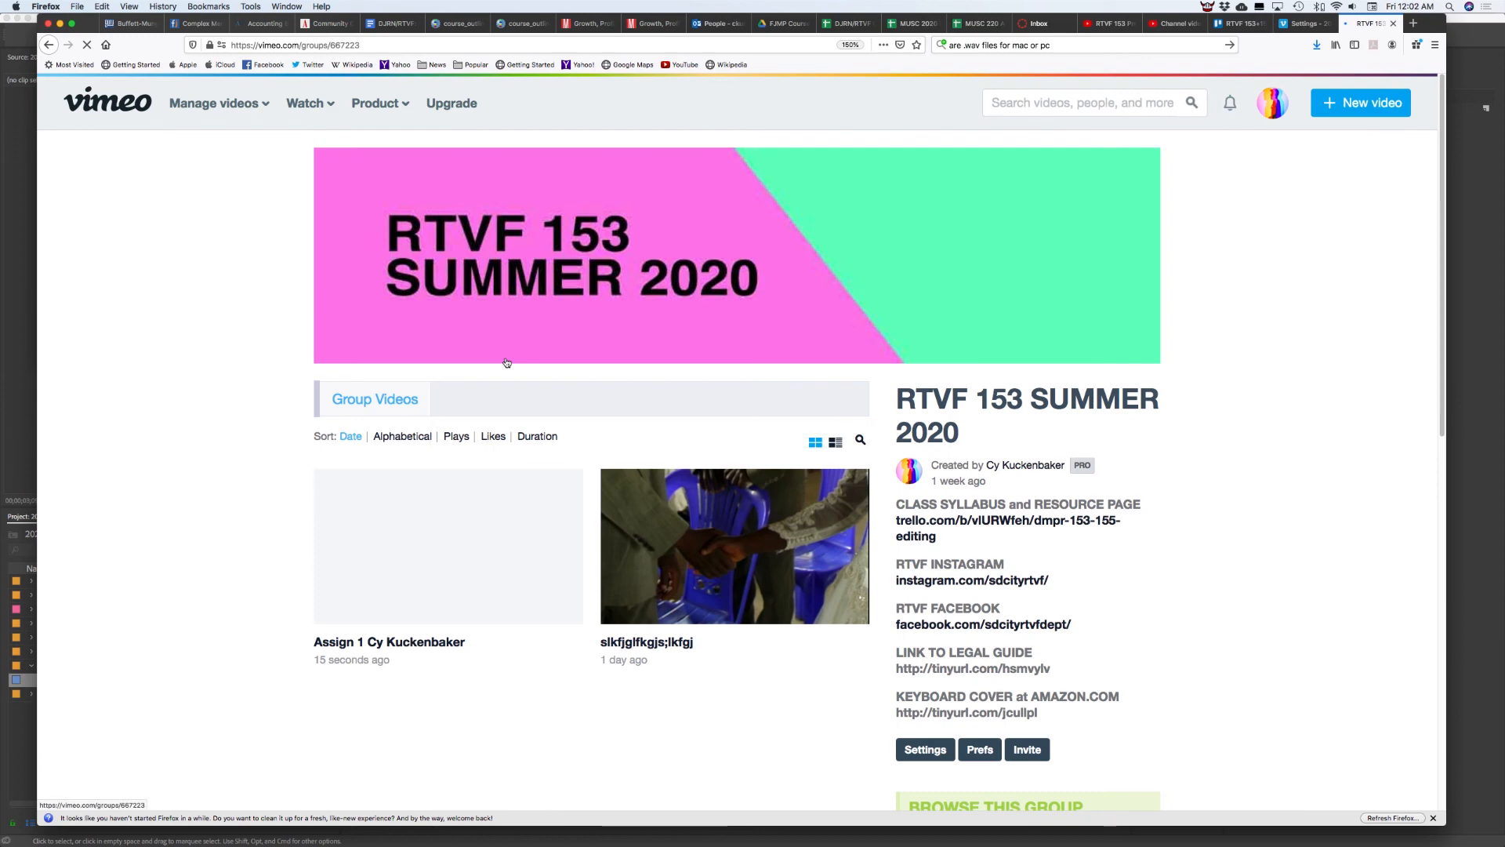
scroll(450, 542, down, 2)
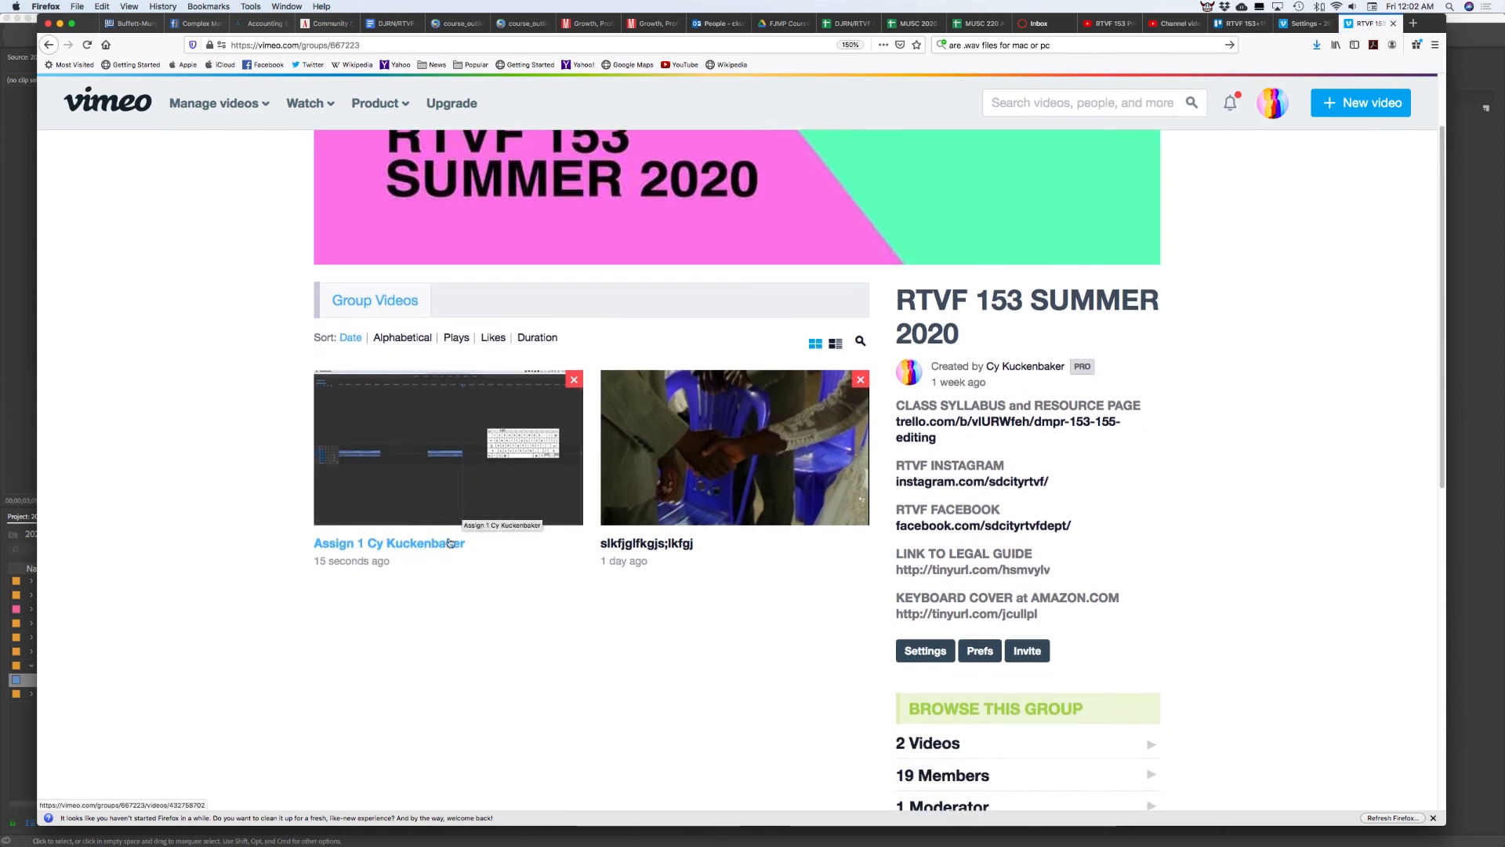
scroll(739, 248, up, 2)
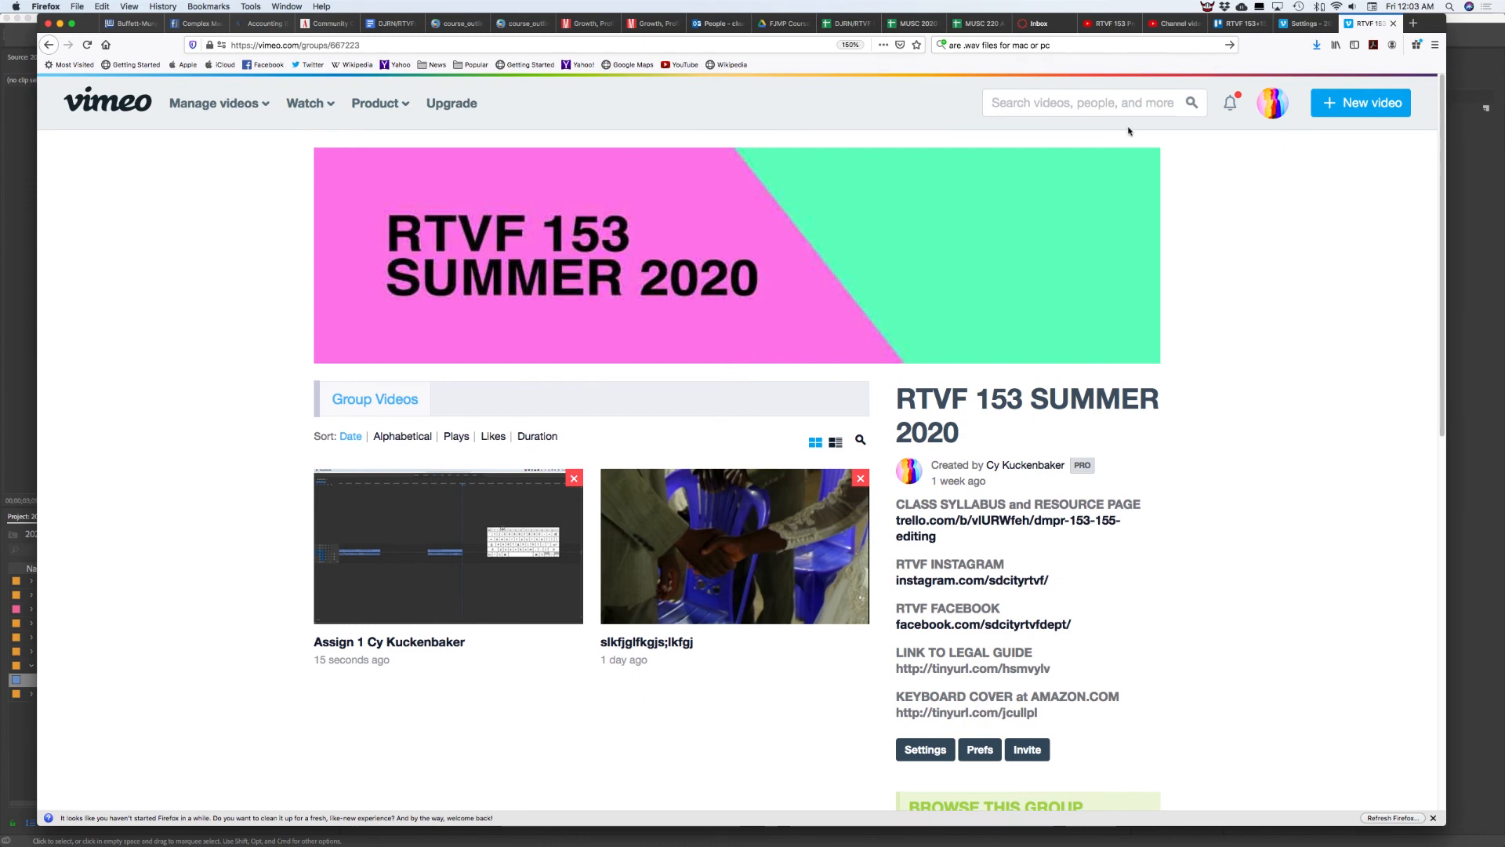
Return to the video's settings and open its public watch page
click(1307, 26)
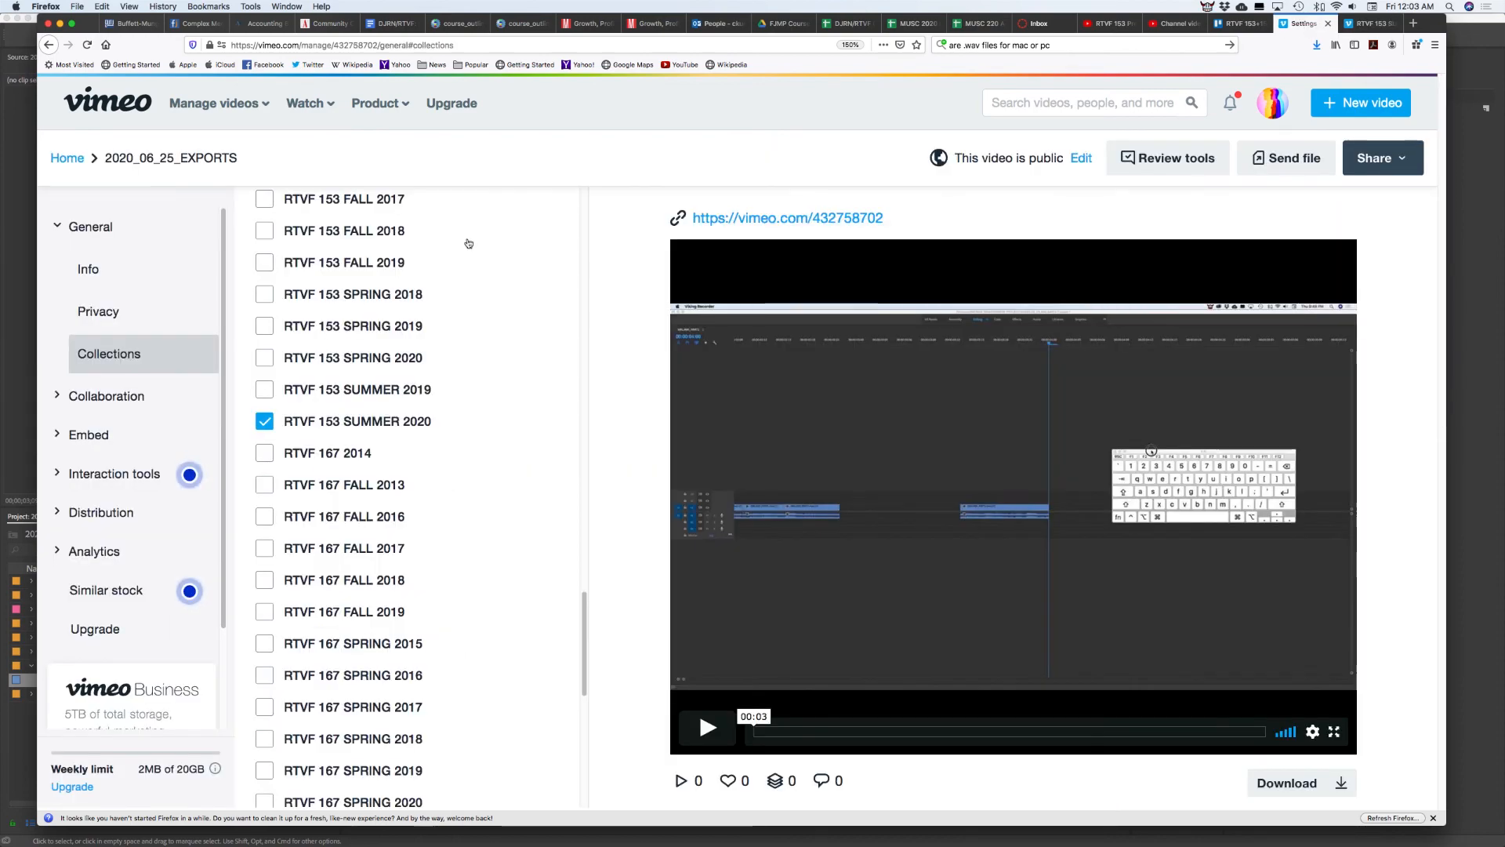
scroll(343, 295, up, 10)
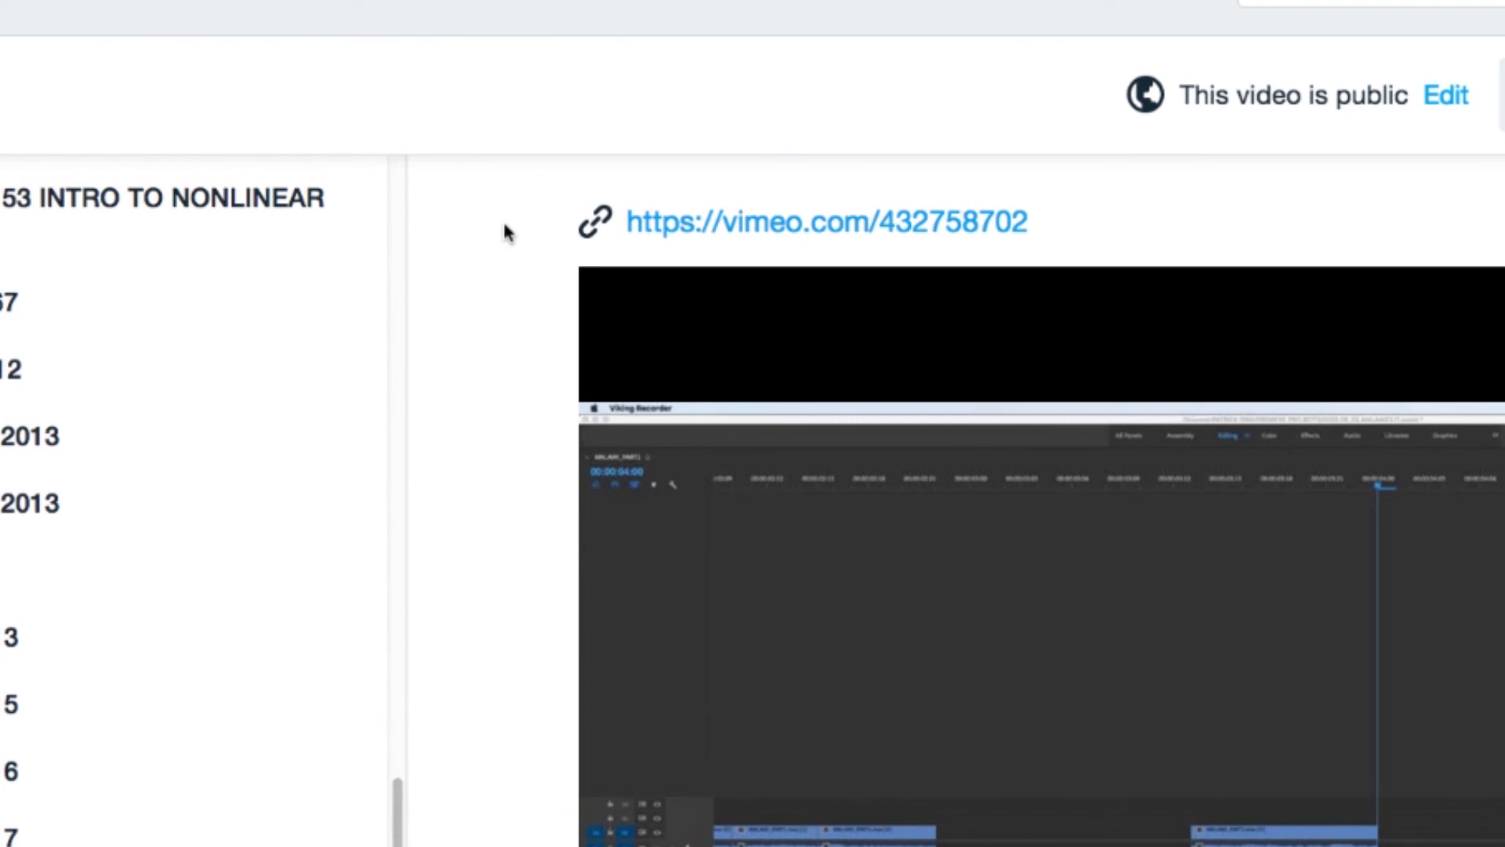
click(916, 243)
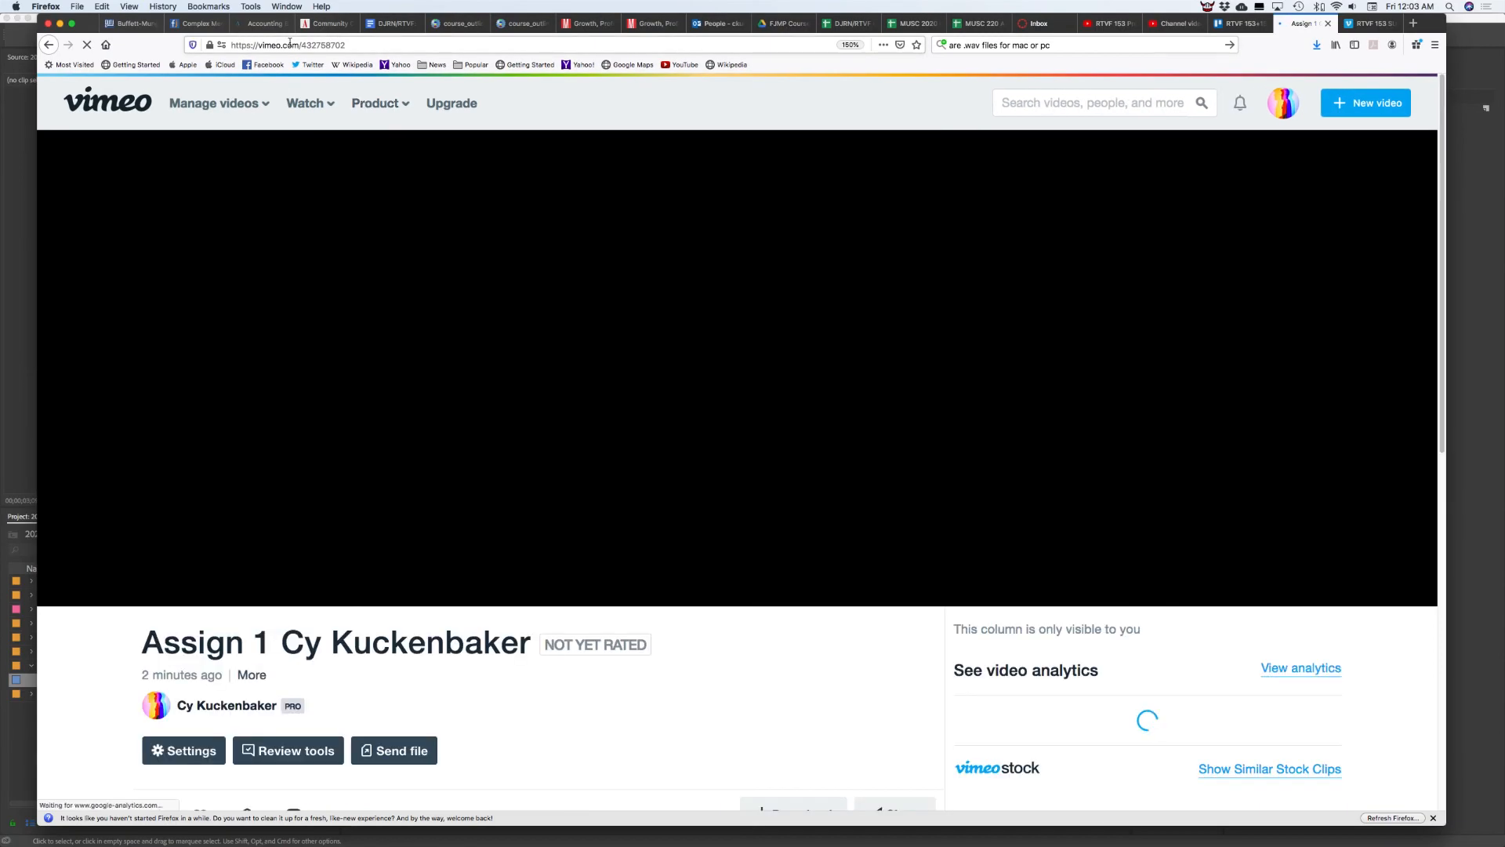
click(279, 45)
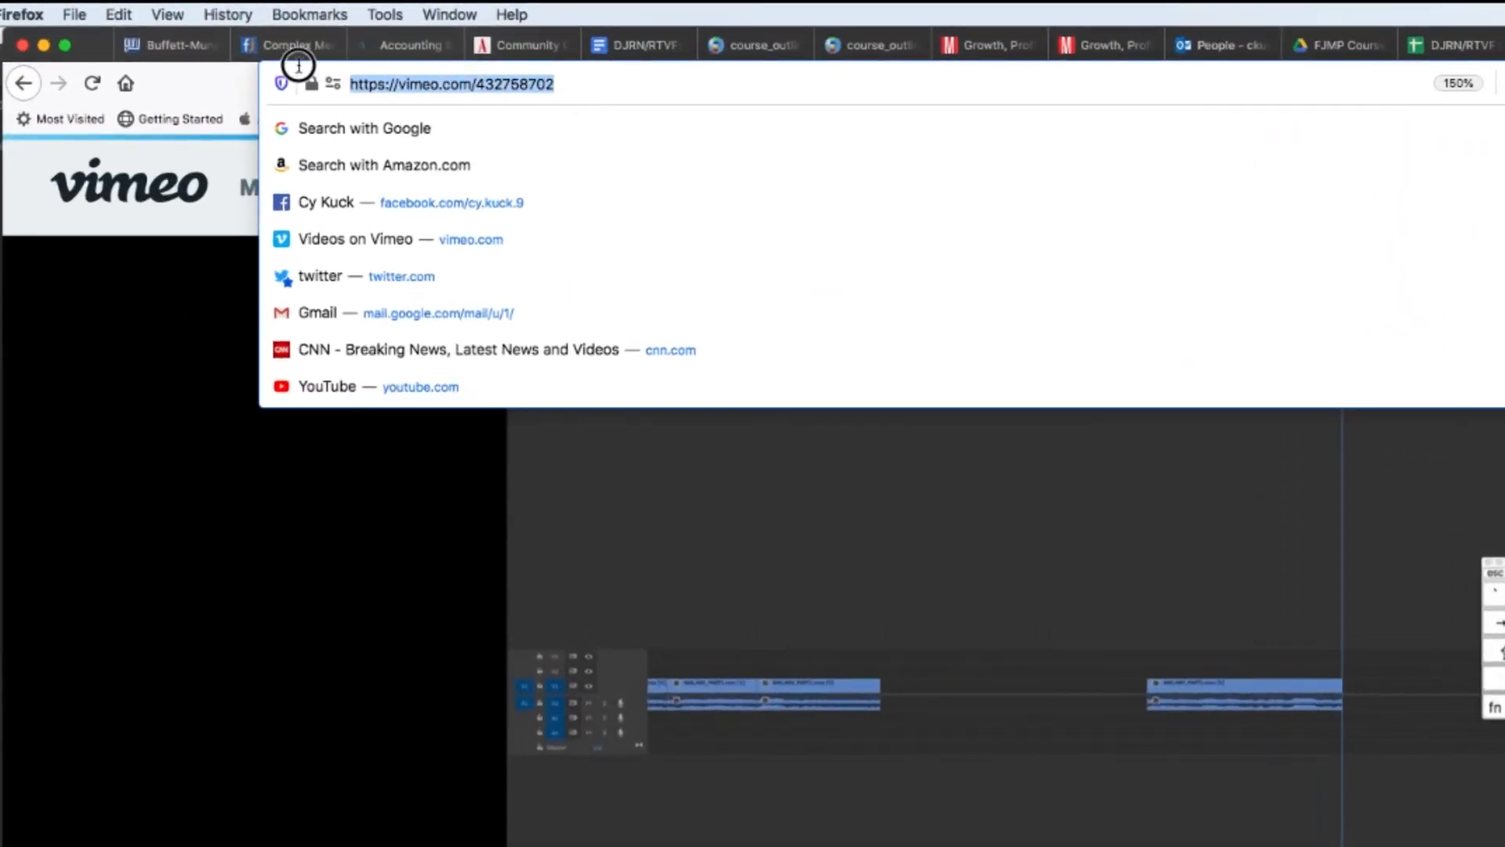
right_click(504, 84)
click(543, 138)
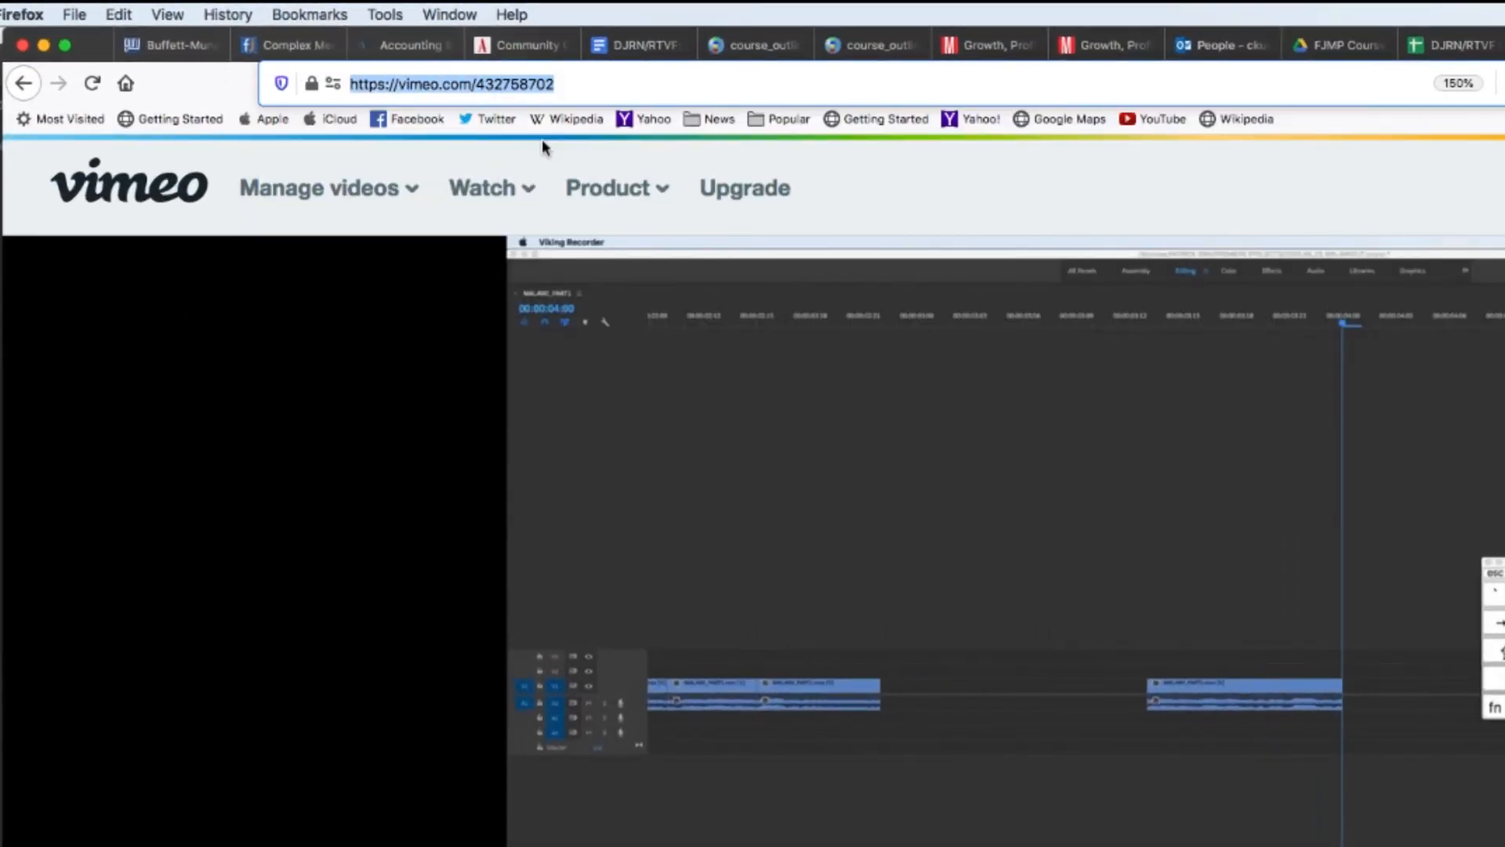